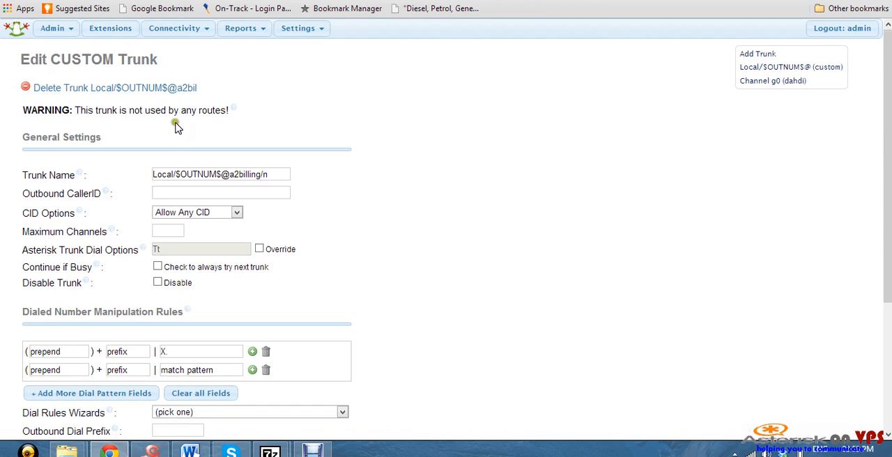
{"action": "left_click", "coordinate": [148, 89]}
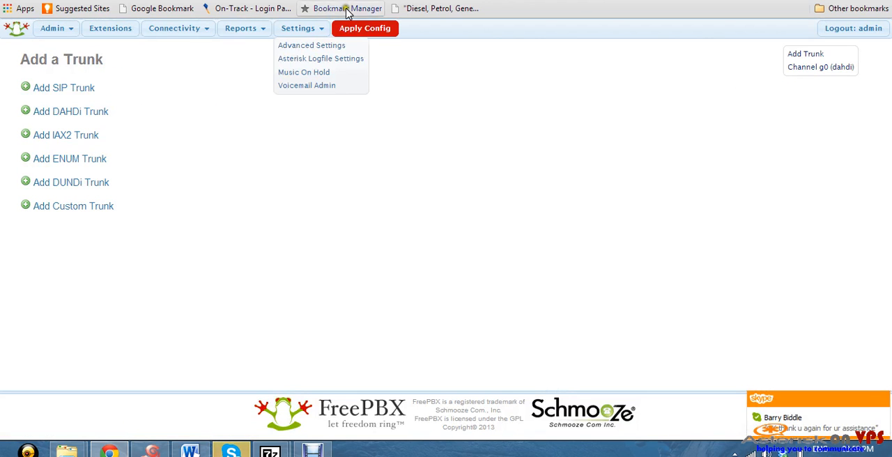
{"action": "left_click", "coordinate": [354, 31]}
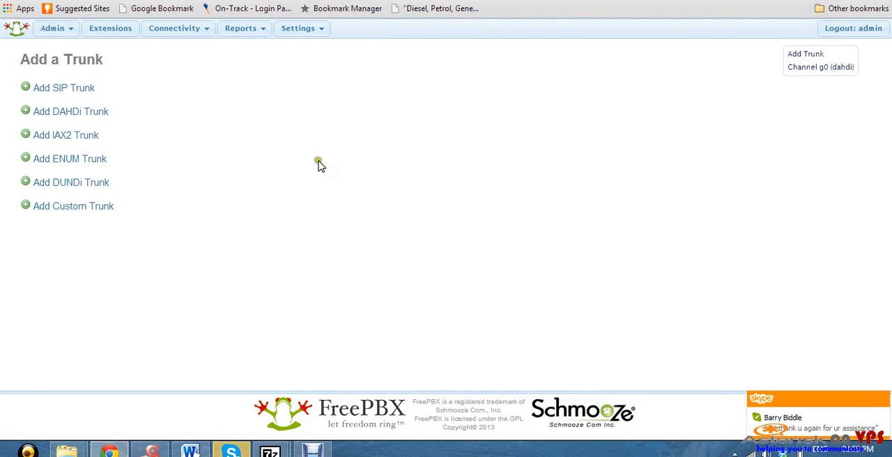
{"action": "left_click", "coordinate": [87, 88]}
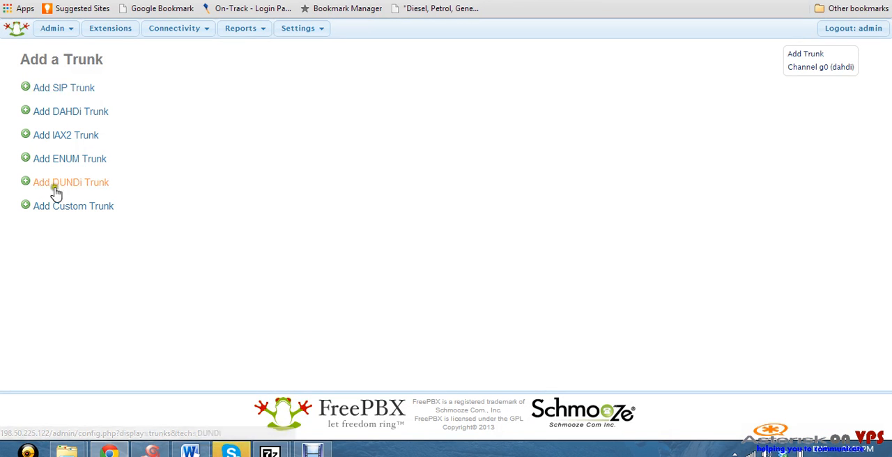
{"action": "left_click", "coordinate": [98, 213]}
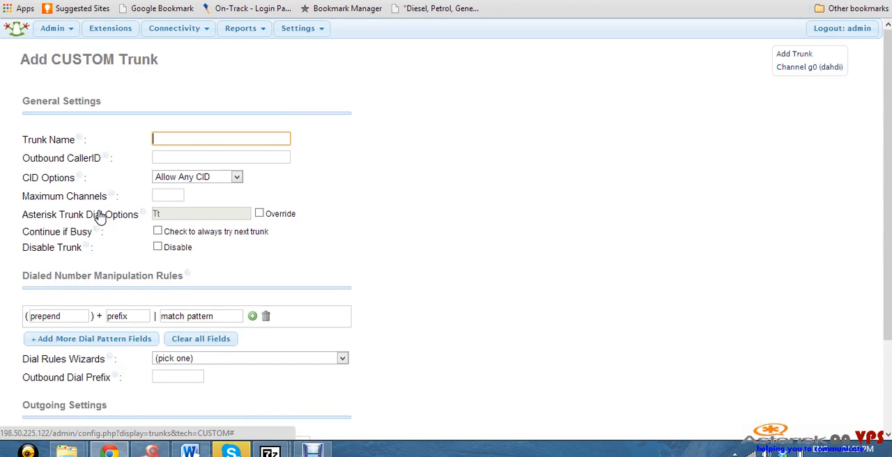
{"action": "left_click", "coordinate": [188, 137]}
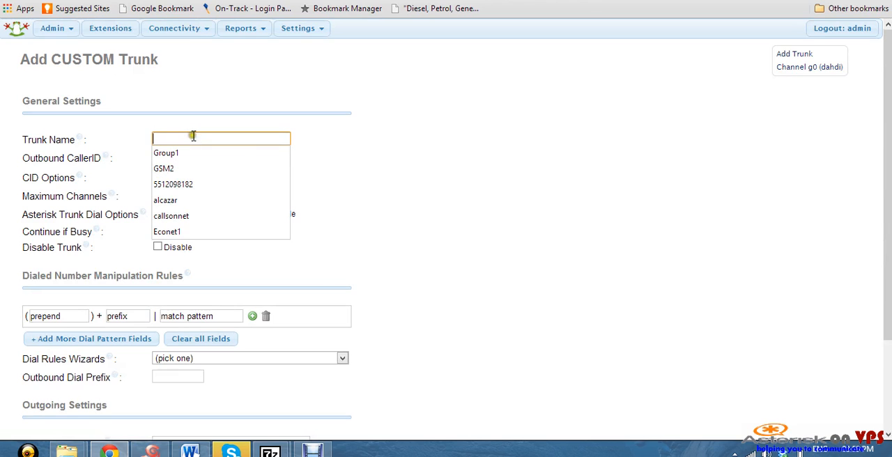
{"action": "right_click", "coordinate": [193, 135]}
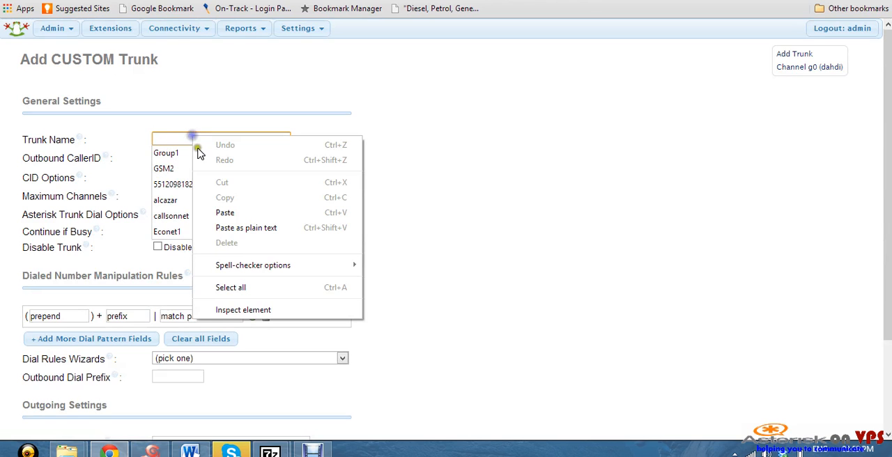
{"action": "left_click", "coordinate": [237, 212]}
{"action": "left_click", "coordinate": [355, 129]}
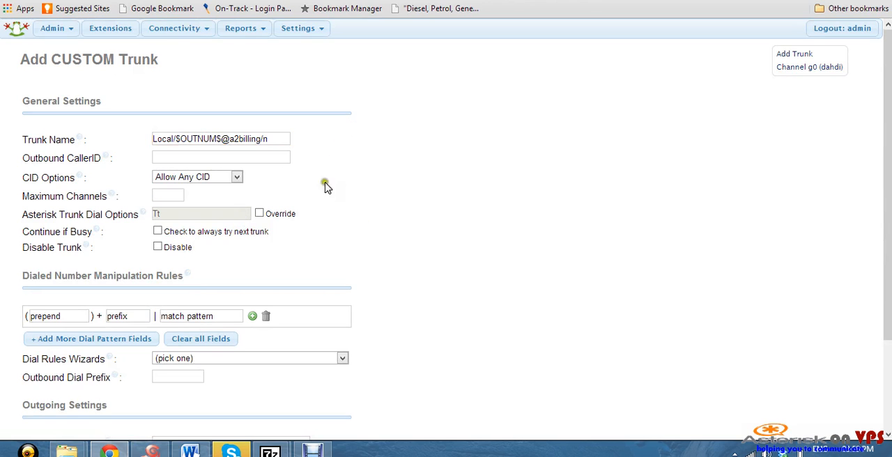
{"action": "scroll", "coordinate": [299, 243], "scroll_direction": "down", "scroll_amount": 2}
{"action": "scroll", "coordinate": [299, 245], "scroll_direction": "up", "scroll_amount": 2}
{"action": "scroll", "coordinate": [253, 189], "scroll_direction": "down", "scroll_amount": 3}
{"action": "left_click", "coordinate": [203, 322]}
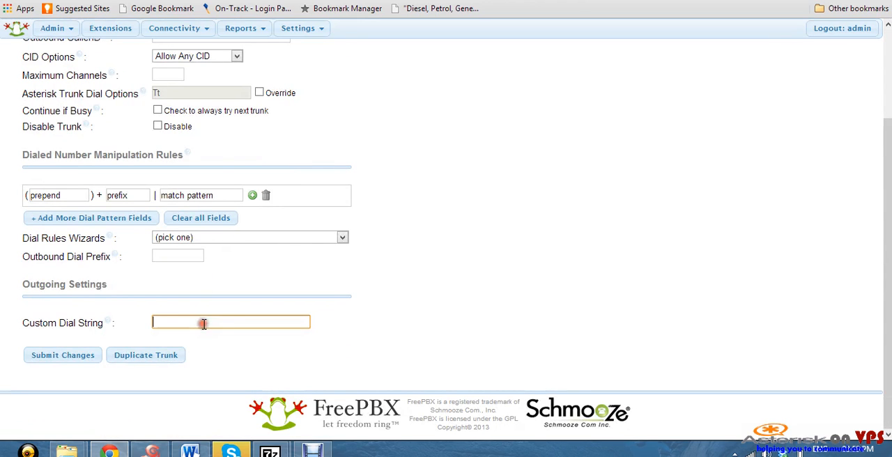
{"action": "right_click", "coordinate": [203, 323]}
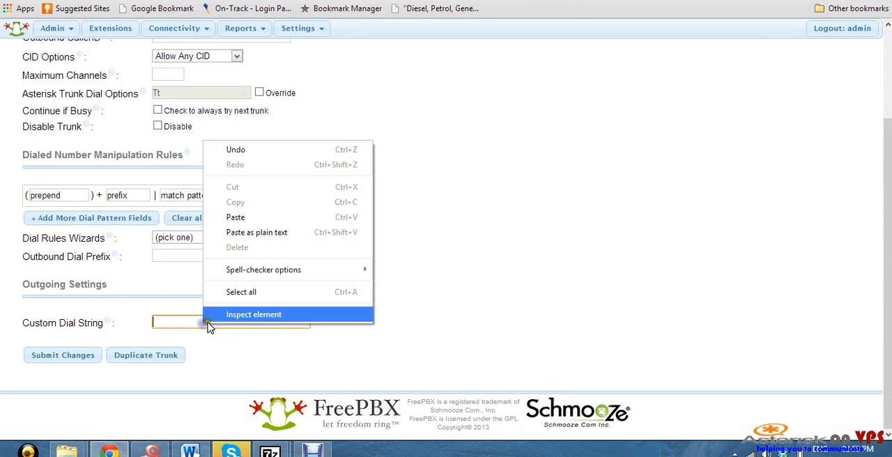
{"action": "left_click", "coordinate": [254, 218]}
{"action": "left_click", "coordinate": [421, 237]}
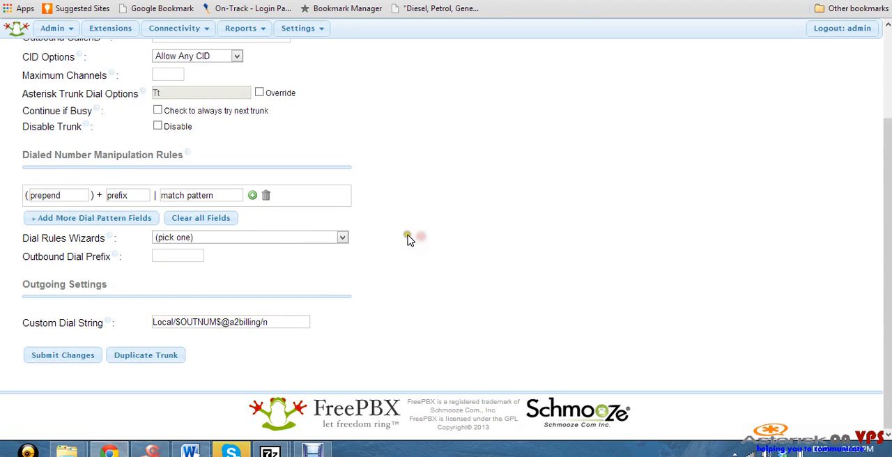
Set the match pattern of the custom trunk's dialed number manipulation rule to "X."
{"action": "scroll", "coordinate": [400, 234], "scroll_direction": "up", "scroll_amount": 3}
{"action": "left_click", "coordinate": [275, 139]}
{"action": "mouse_move", "coordinate": [276, 140]}
{"action": "left_mouse_down"}
{"action": "mouse_move", "coordinate": [200, 141]}
{"action": "mouse_move", "coordinate": [262, 141]}
{"action": "left_mouse_up"}
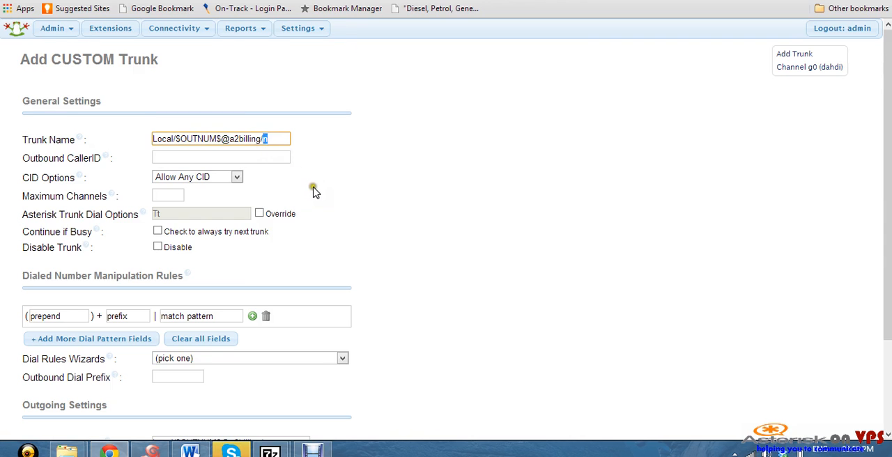
{"action": "scroll", "coordinate": [312, 191], "scroll_direction": "down", "scroll_amount": 2}
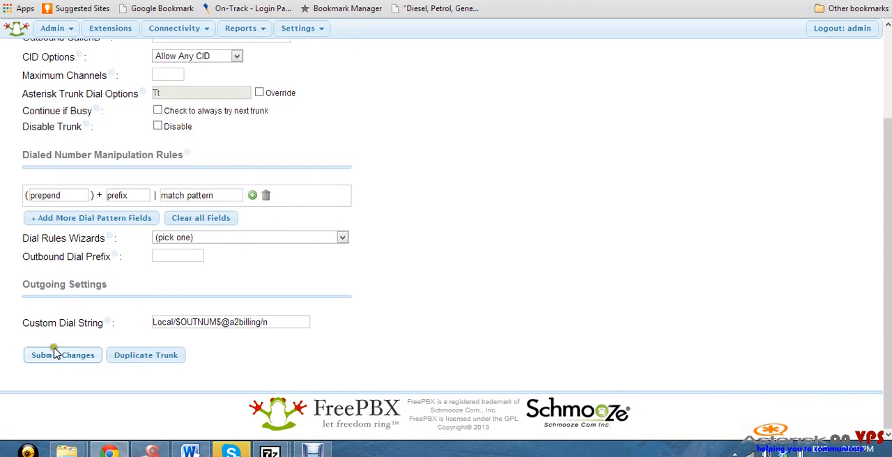
{"action": "left_click", "coordinate": [201, 196]}
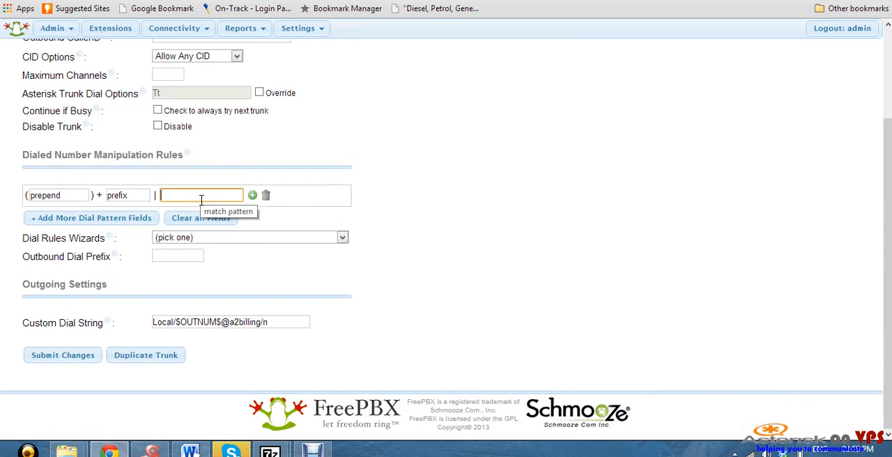
{"action": "type", "text": "X."}
Submit the custom trunk without an outbound caller ID and apply the configuration
{"action": "left_click", "coordinate": [63, 357]}
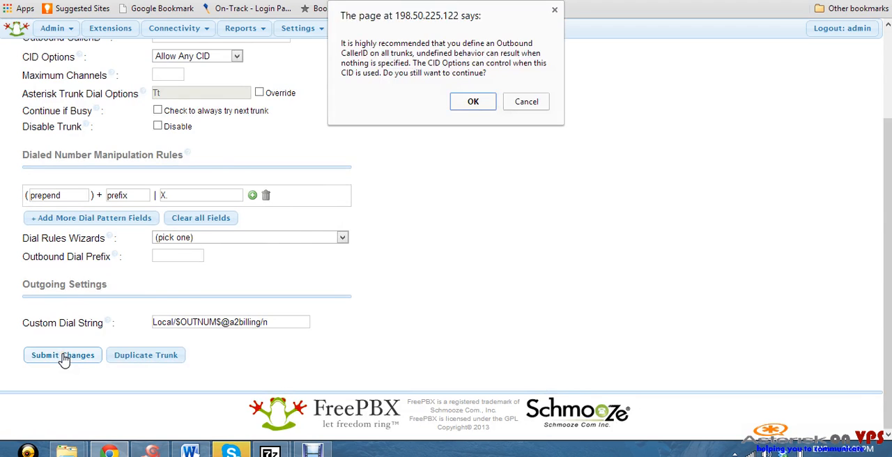
{"action": "left_click", "coordinate": [478, 101]}
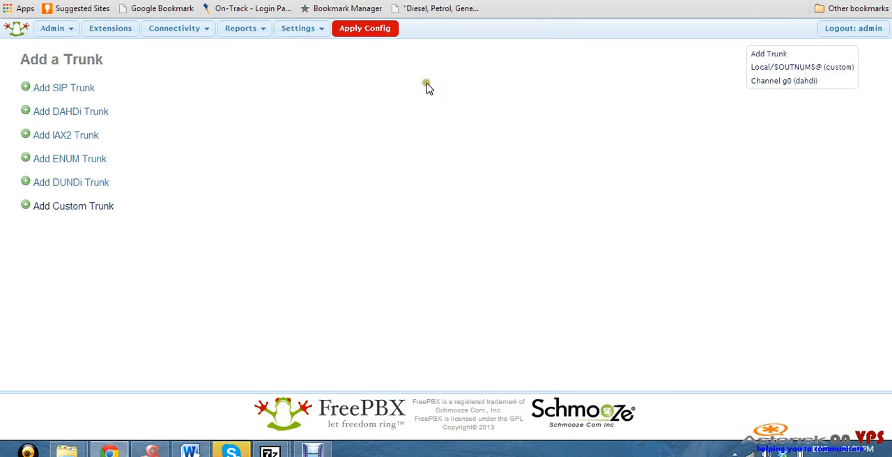
{"action": "left_click", "coordinate": [366, 39]}
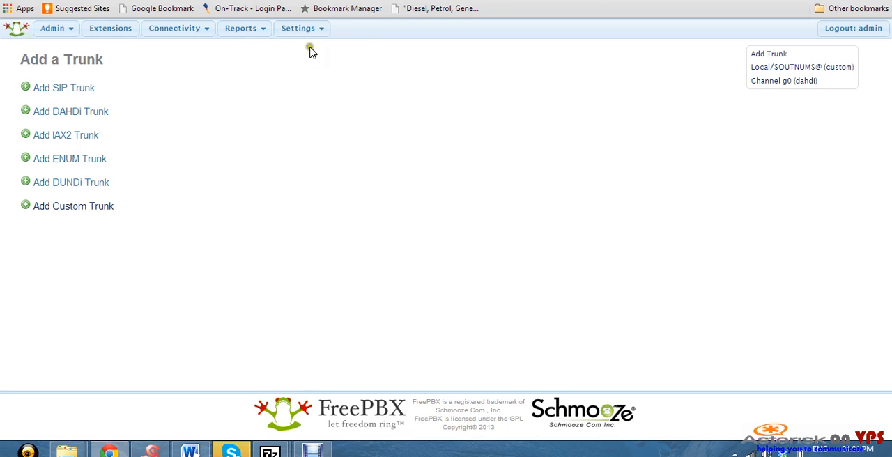
{"action": "left_click", "coordinate": [324, 27]}
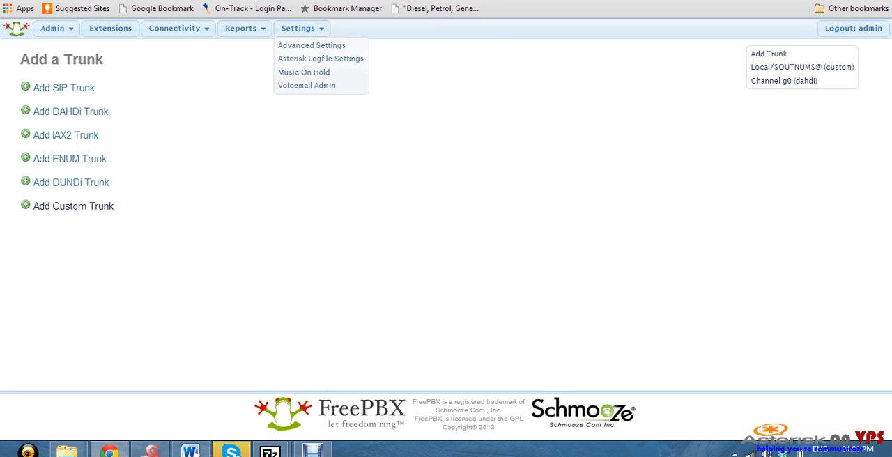
Switch to the PBXme test run page and copy its SIP trunk settings, from allow=all through the secret line
{"action": "key", "text": "ctrl+Tab"}
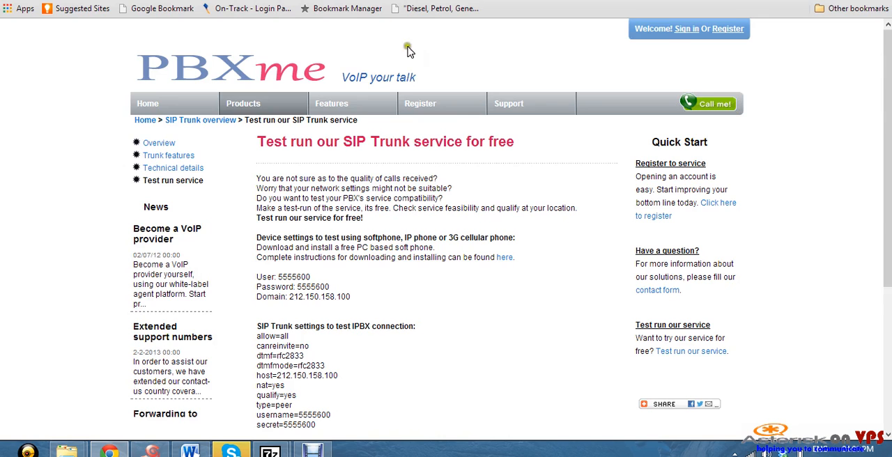
{"action": "scroll", "coordinate": [464, 119], "scroll_direction": "down", "scroll_amount": 2}
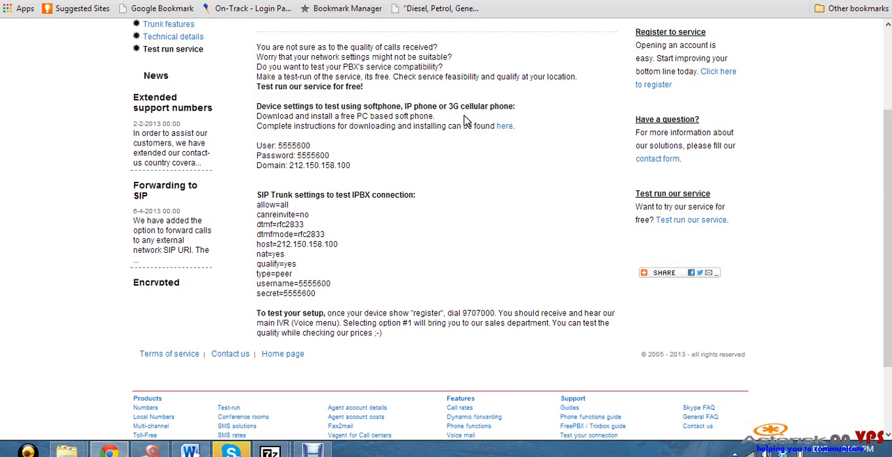
{"action": "scroll", "coordinate": [463, 120], "scroll_direction": "down", "scroll_amount": 1}
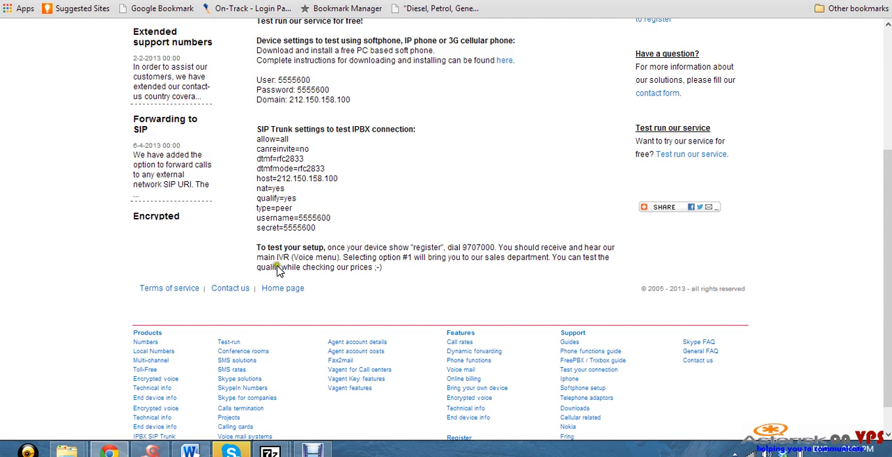
{"action": "left_click", "coordinate": [314, 227]}
{"action": "left_click_drag", "start_coordinate": [313, 227], "coordinate": [253, 141]}
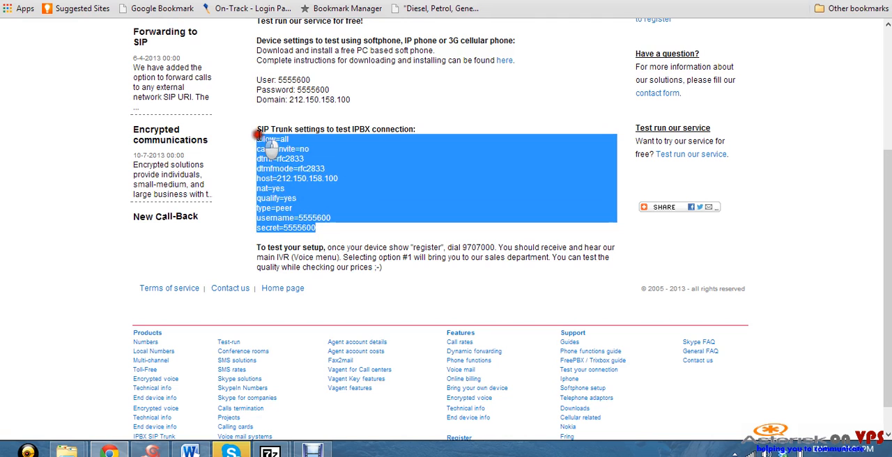
{"action": "right_click", "coordinate": [272, 141]}
{"action": "left_click", "coordinate": [295, 148]}
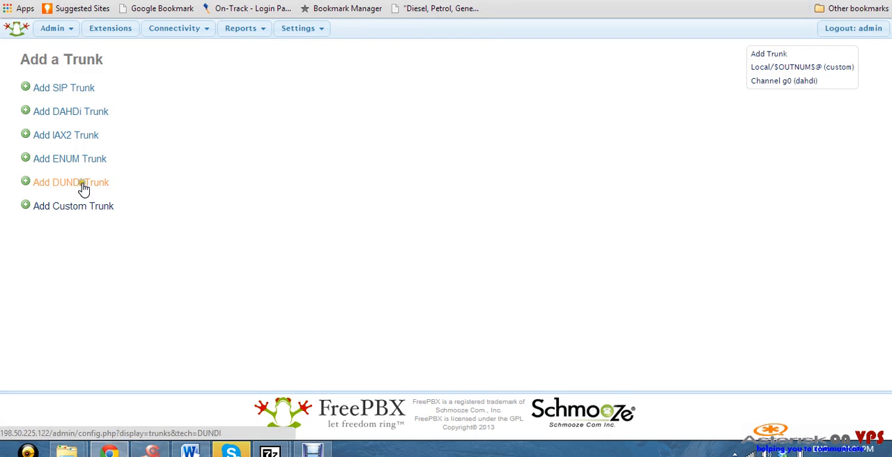
Start a new SIP trunk in FreePBX and fill in its trunk name under General Settings
{"action": "left_click", "coordinate": [81, 92]}
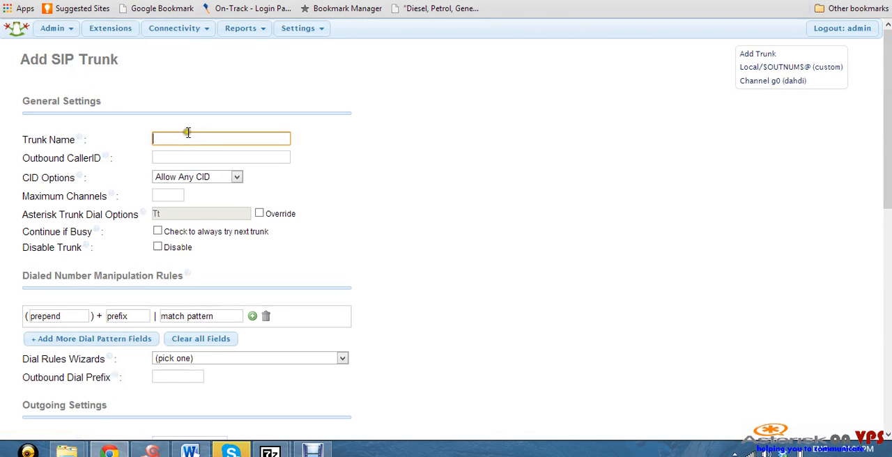
{"action": "left_click", "coordinate": [187, 137]}
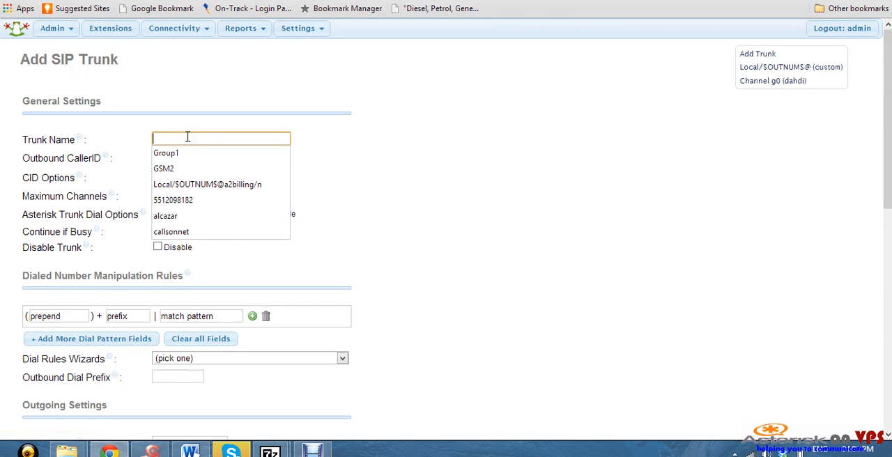
{"action": "type", "text": "Provi"}
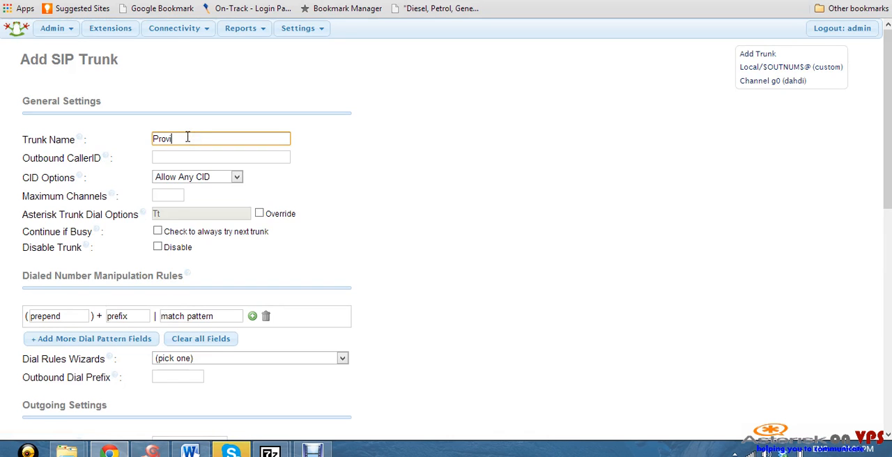
{"action": "type", "text": "der1"}
Set the SIP trunk's dial match pattern to "X." and its outgoing trunk name to Provider1
{"action": "scroll", "coordinate": [198, 146], "scroll_direction": "down", "scroll_amount": 2}
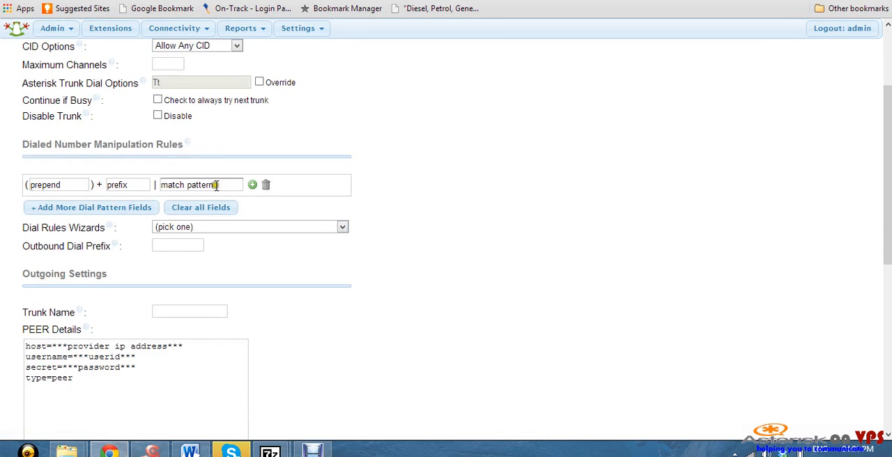
{"action": "left_click", "coordinate": [216, 184]}
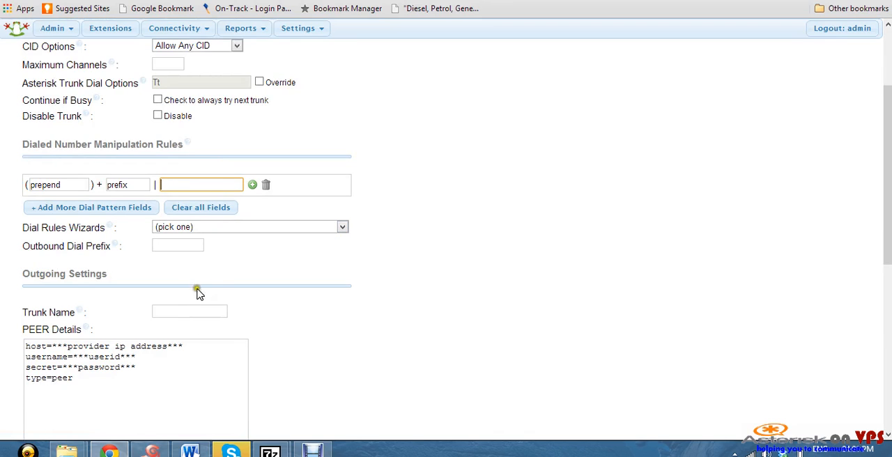
{"action": "type", "text": "X."}
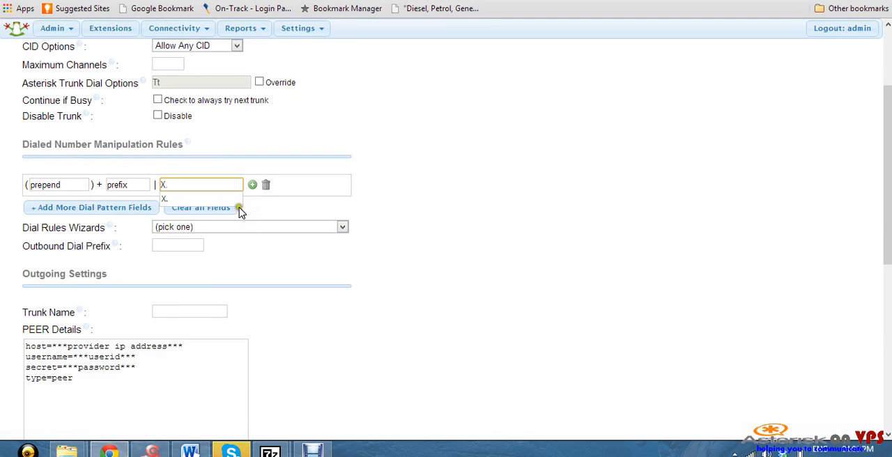
{"action": "left_click", "coordinate": [236, 200]}
{"action": "left_click", "coordinate": [188, 313]}
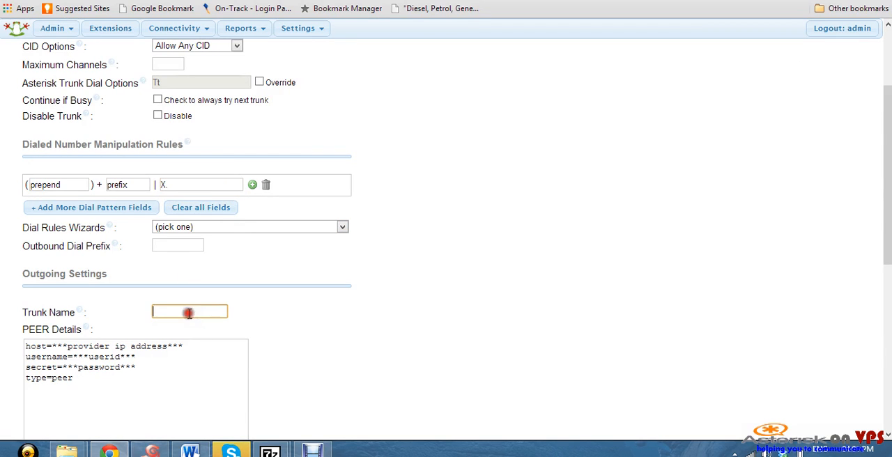
{"action": "type", "text": "Provider1"}
Replace the default PEER Details with the copied provider settings, including host, username and secret
{"action": "left_click", "coordinate": [97, 384]}
{"action": "left_click_drag", "start_coordinate": [64, 365], "coordinate": [77, 382]}
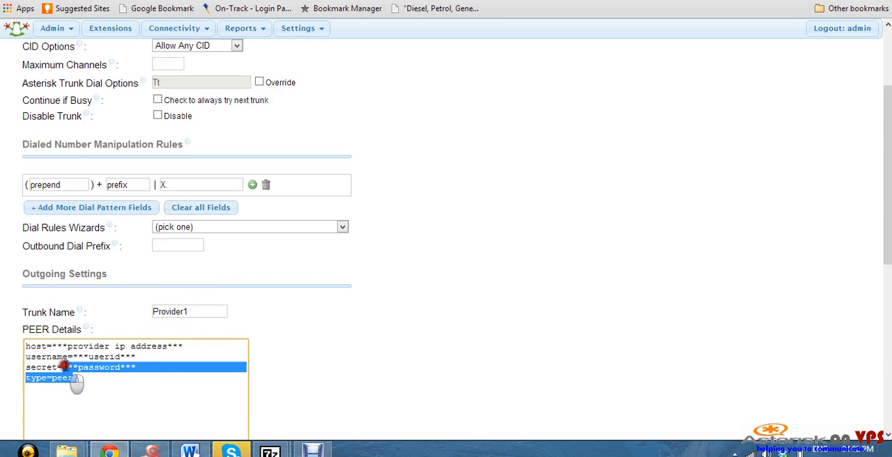
{"action": "key", "text": "ctrl+a"}
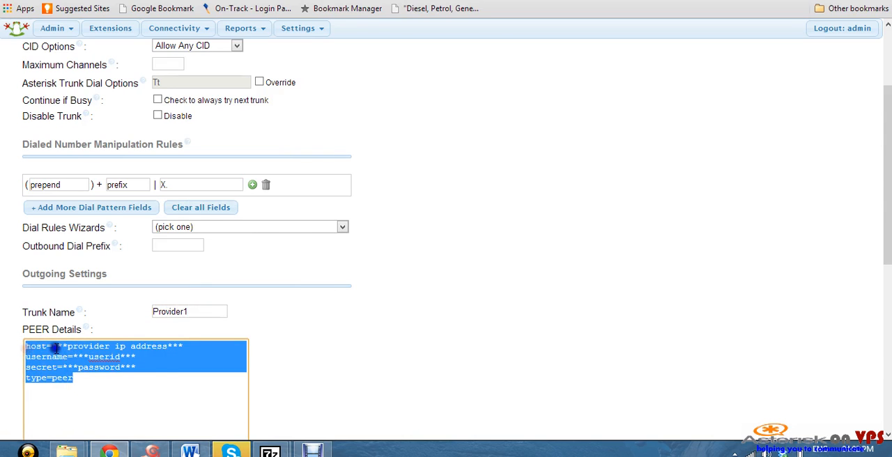
{"action": "right_click", "coordinate": [54, 349]}
{"action": "left_click", "coordinate": [117, 211]}
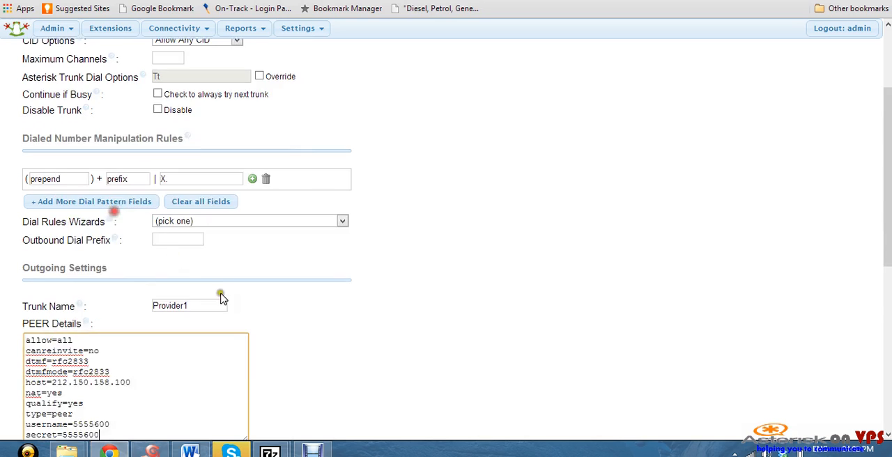
Fill the SIP trunk's Register String with the previously used i2next.com.mx registration entry, including its account and password
{"action": "scroll", "coordinate": [220, 297], "scroll_direction": "down", "scroll_amount": 5}
{"action": "scroll", "coordinate": [237, 155], "scroll_direction": "up", "scroll_amount": 1}
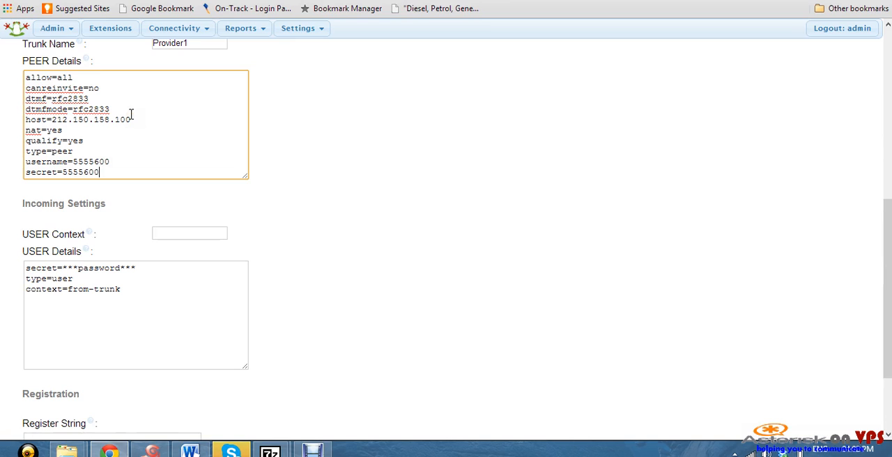
{"action": "scroll", "coordinate": [255, 213], "scroll_direction": "down", "scroll_amount": 3}
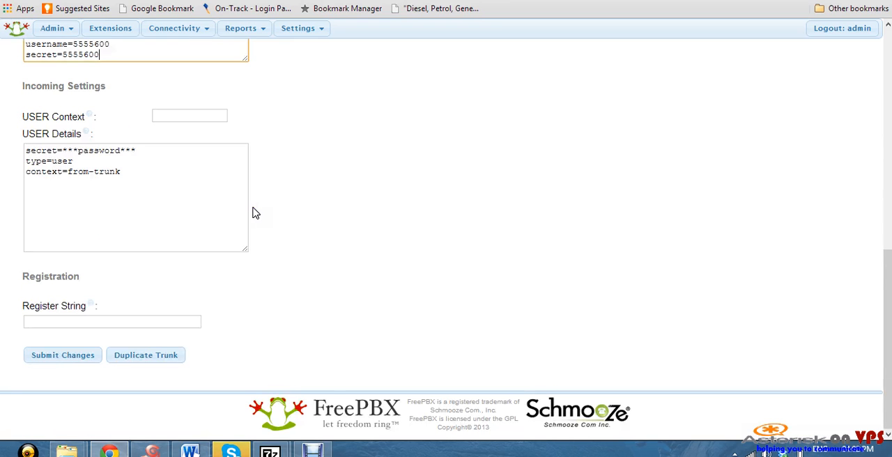
{"action": "left_click", "coordinate": [153, 323]}
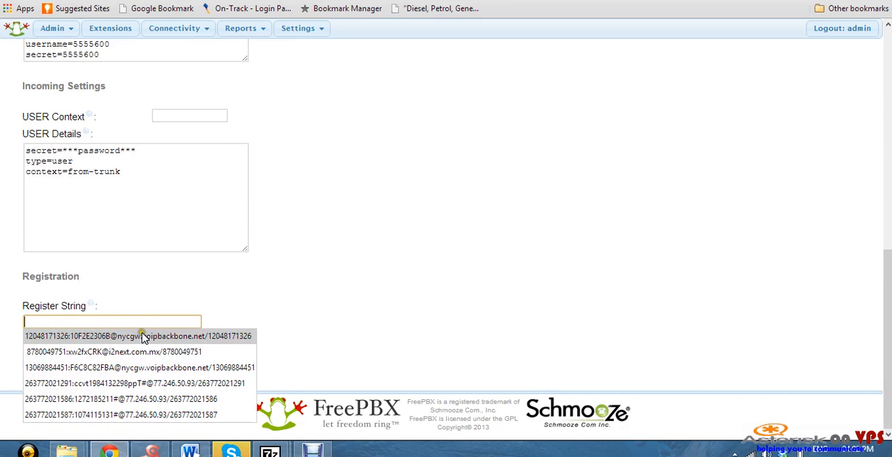
{"action": "left_click", "coordinate": [141, 351]}
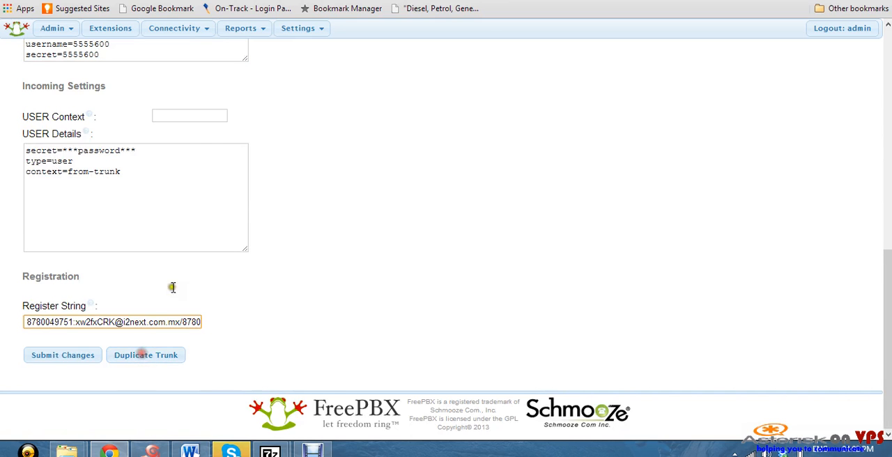
Replace the account number at the start of the Register String with the username copied from PEER Details
{"action": "scroll", "coordinate": [93, 122], "scroll_direction": "up", "scroll_amount": 2}
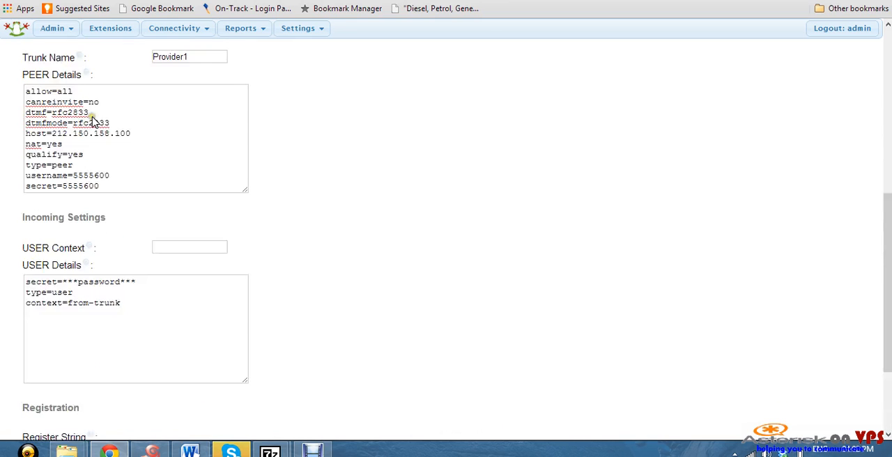
{"action": "double_click", "coordinate": [72, 176]}
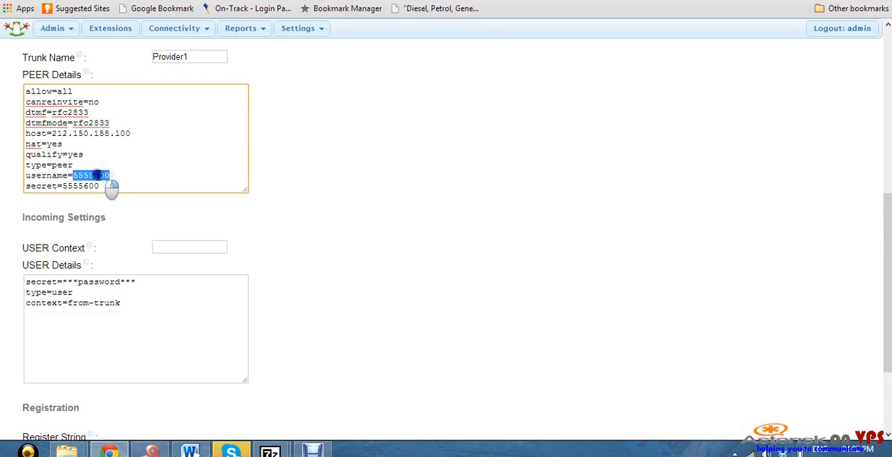
{"action": "right_click", "coordinate": [98, 177]}
{"action": "left_click", "coordinate": [135, 237]}
{"action": "scroll", "coordinate": [179, 220], "scroll_direction": "down", "scroll_amount": 2}
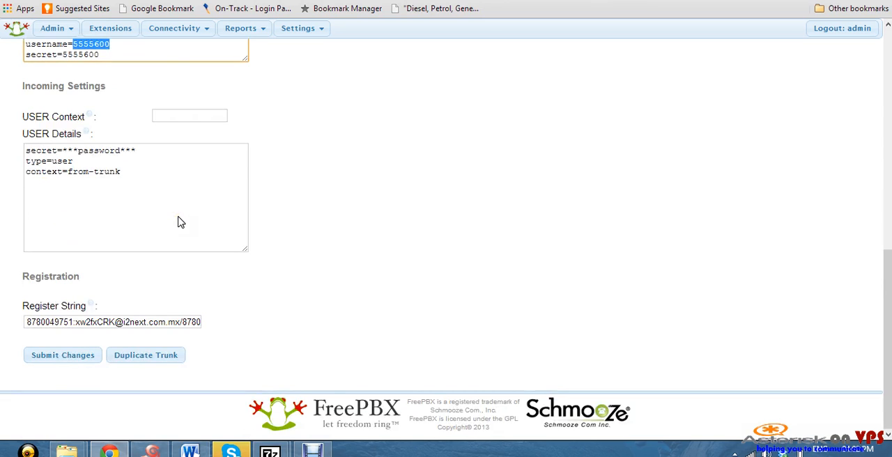
{"action": "left_click_drag", "start_coordinate": [73, 322], "coordinate": [20, 325]}
{"action": "right_click", "coordinate": [32, 324]}
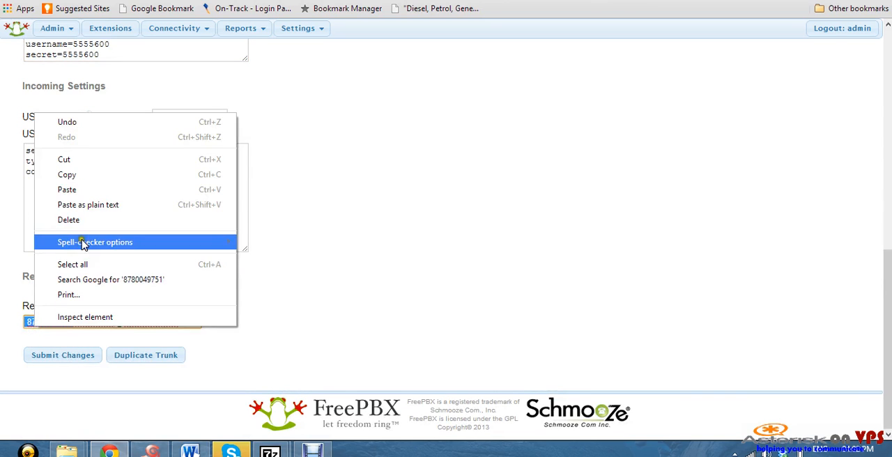
{"action": "left_click", "coordinate": [84, 191]}
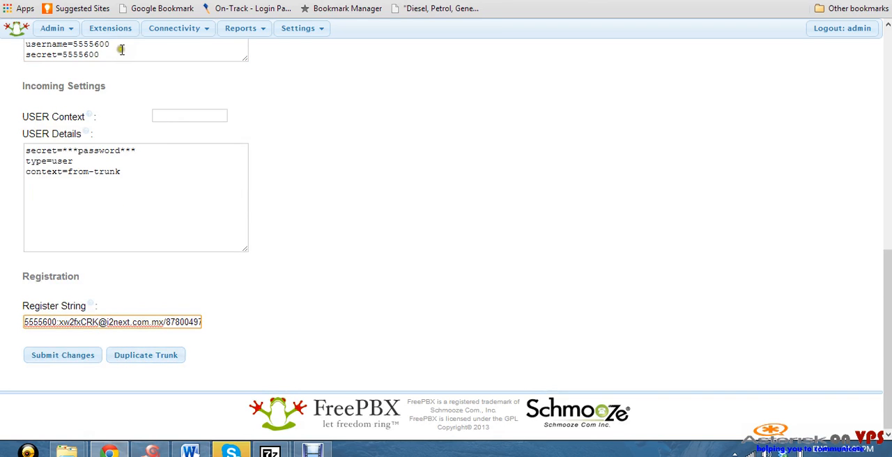
Replace the password part of the Register String with the secret copied from PEER Details
{"action": "left_click_drag", "start_coordinate": [105, 56], "coordinate": [67, 56]}
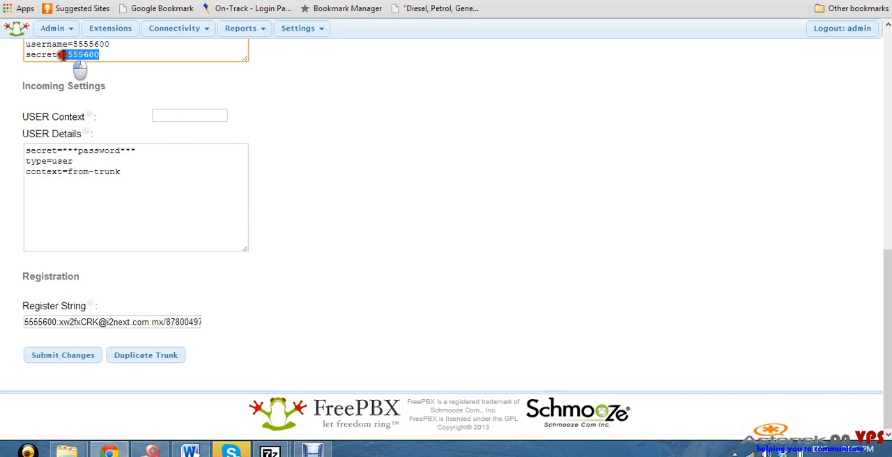
{"action": "right_click", "coordinate": [75, 56]}
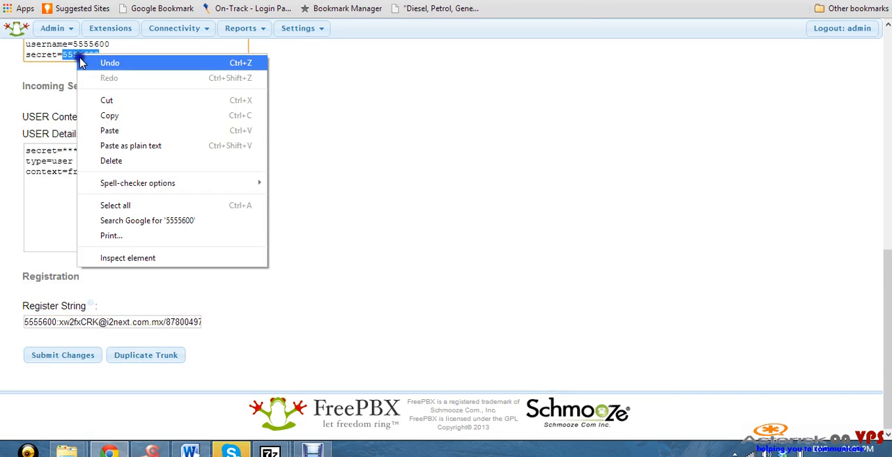
{"action": "left_click", "coordinate": [110, 121]}
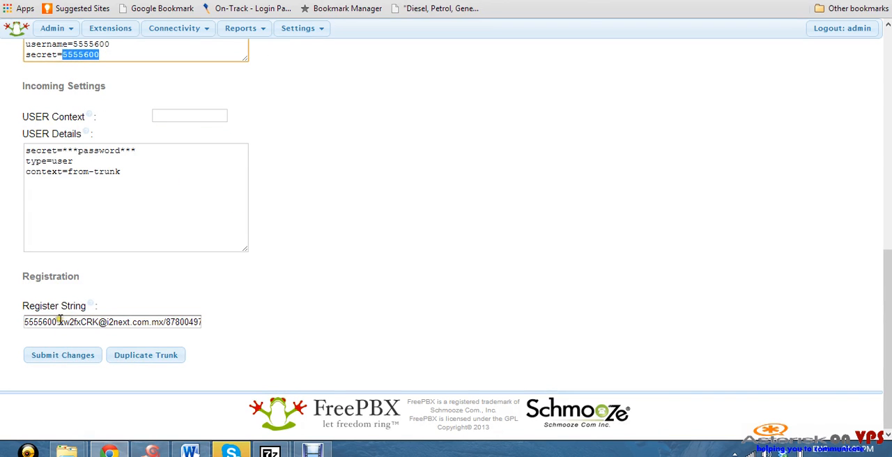
{"action": "left_click_drag", "start_coordinate": [59, 322], "coordinate": [96, 323]}
{"action": "right_click", "coordinate": [97, 323]}
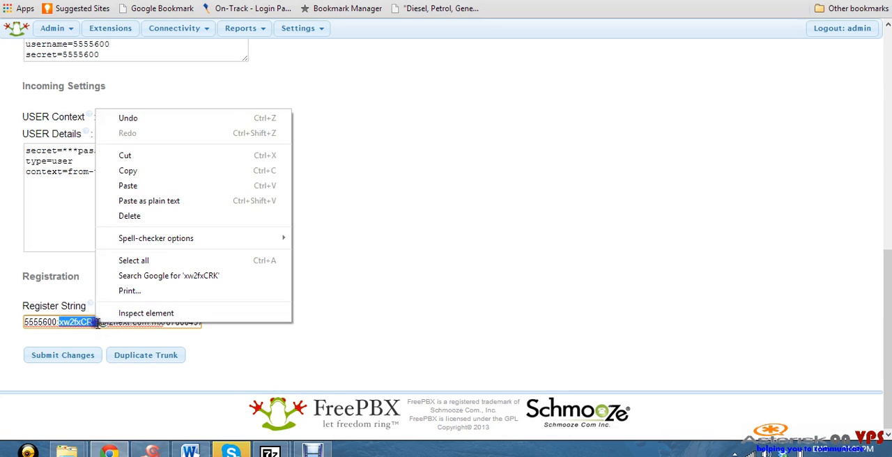
{"action": "left_click", "coordinate": [148, 187]}
Replace the i2next.com.mx host in the Register String with the PEER Details host 212.150.158.100
{"action": "scroll", "coordinate": [129, 217], "scroll_direction": "up", "scroll_amount": 2}
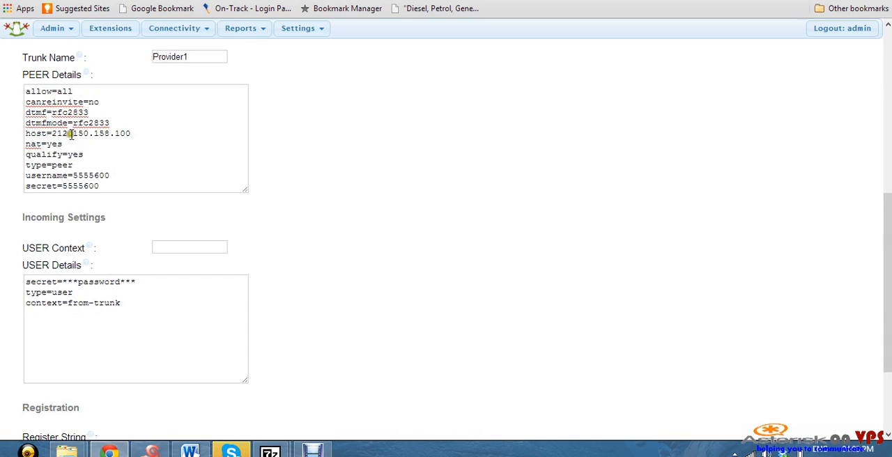
{"action": "left_click_drag", "start_coordinate": [53, 134], "coordinate": [131, 133]}
{"action": "right_click", "coordinate": [131, 133]}
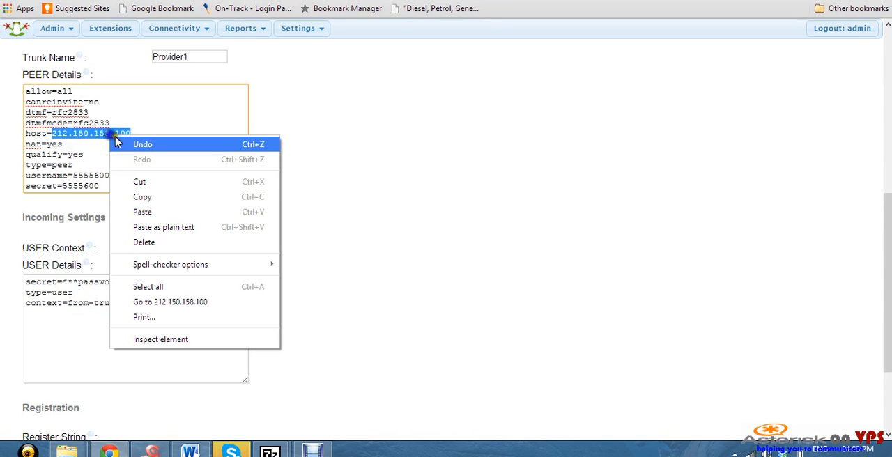
{"action": "left_click", "coordinate": [155, 193]}
{"action": "scroll", "coordinate": [161, 201], "scroll_direction": "down", "scroll_amount": 2}
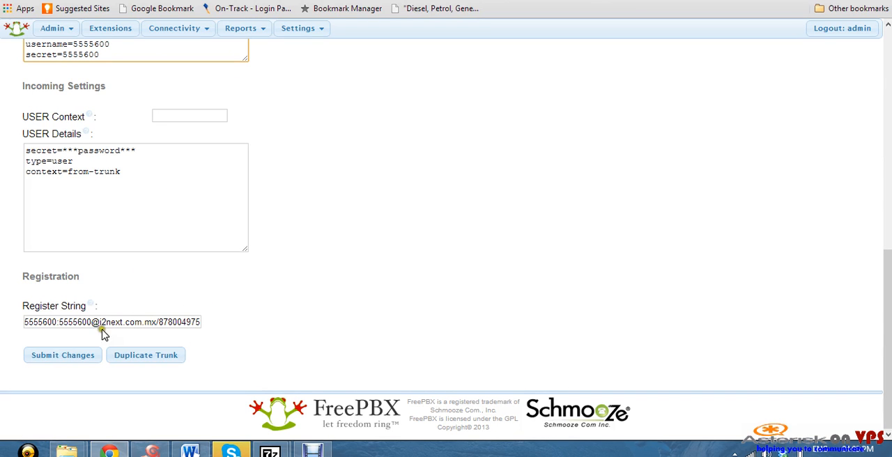
{"action": "left_click_drag", "start_coordinate": [99, 322], "coordinate": [151, 322]}
{"action": "right_click", "coordinate": [149, 322]}
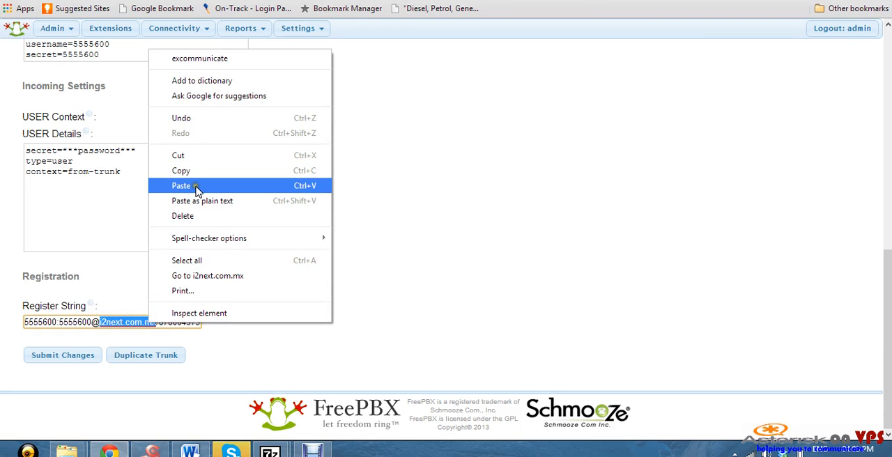
{"action": "left_click", "coordinate": [183, 186]}
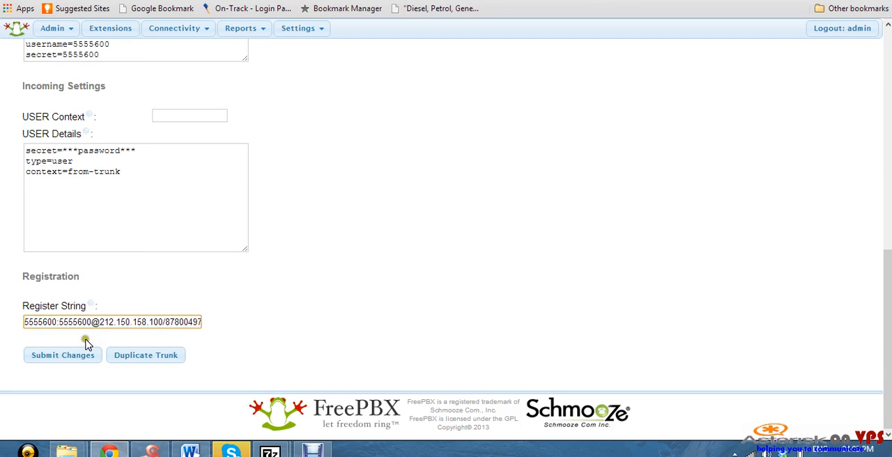
Replace the number after the slash in the Register String with the username copied from the string's start
{"action": "left_click_drag", "start_coordinate": [56, 322], "coordinate": [15, 324]}
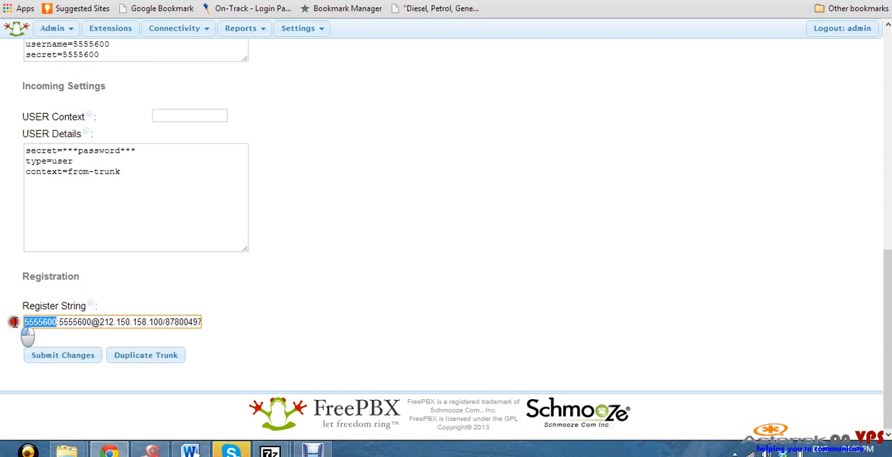
{"action": "right_click", "coordinate": [33, 324]}
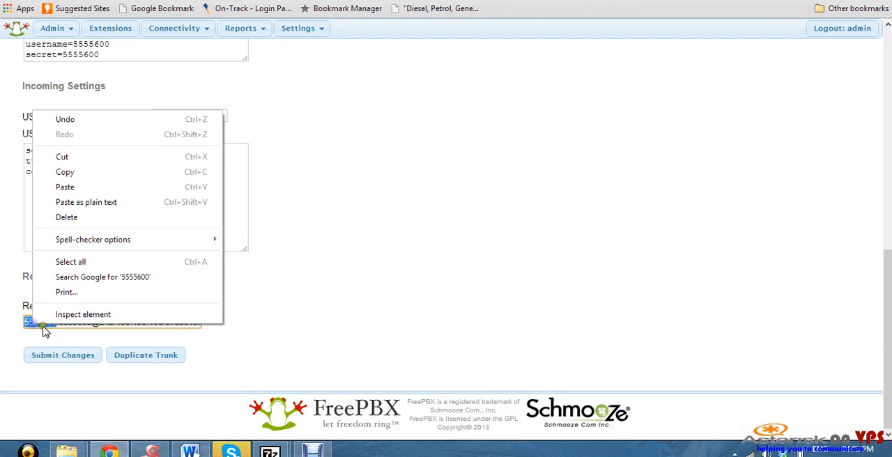
{"action": "left_click", "coordinate": [79, 172]}
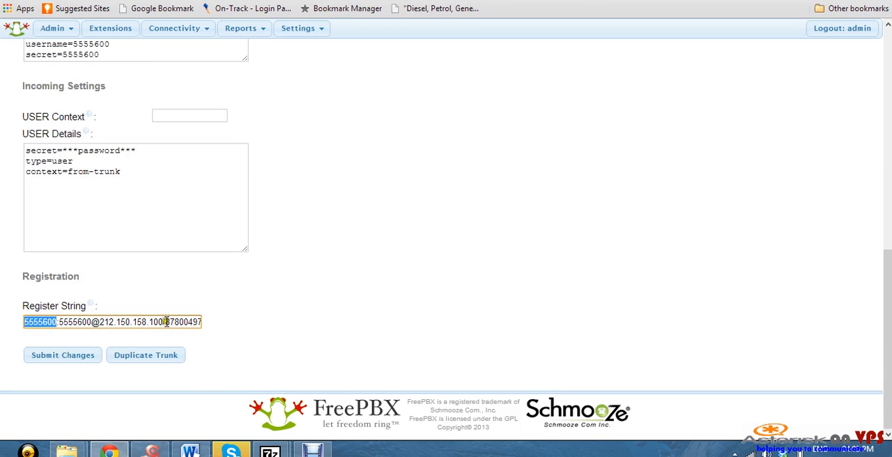
{"action": "left_click_drag", "start_coordinate": [166, 322], "coordinate": [215, 322]}
{"action": "right_click", "coordinate": [196, 322]}
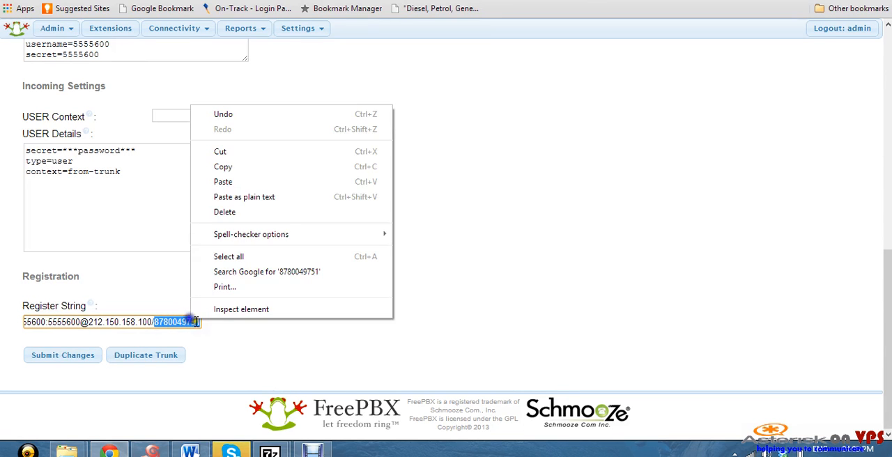
{"action": "left_click", "coordinate": [228, 182]}
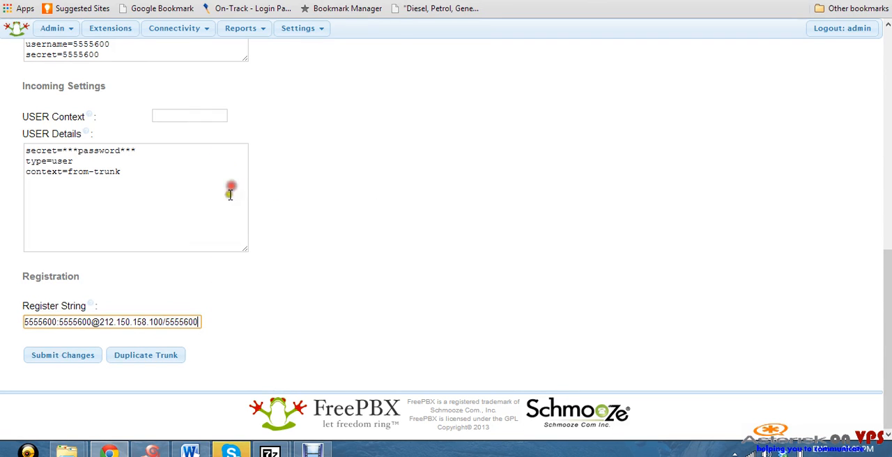
{"action": "left_click", "coordinate": [165, 321]}
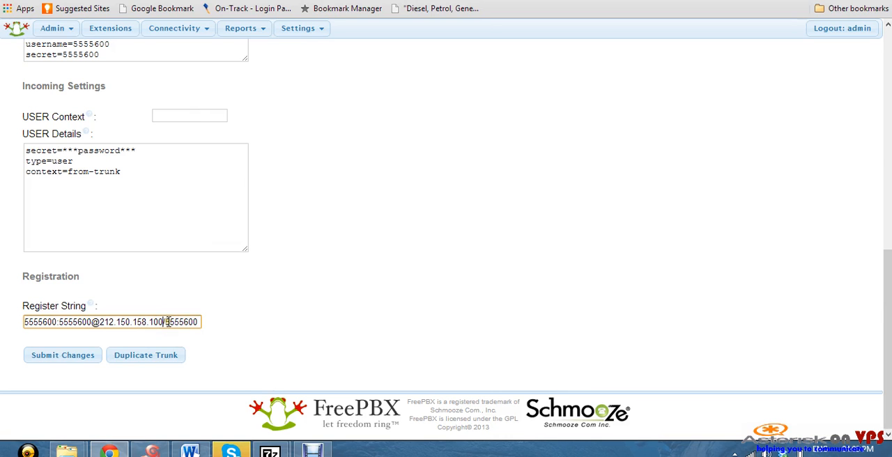
Submit the Provider1 SIP trunk without an outbound caller ID and apply the configuration
{"action": "left_click", "coordinate": [75, 359]}
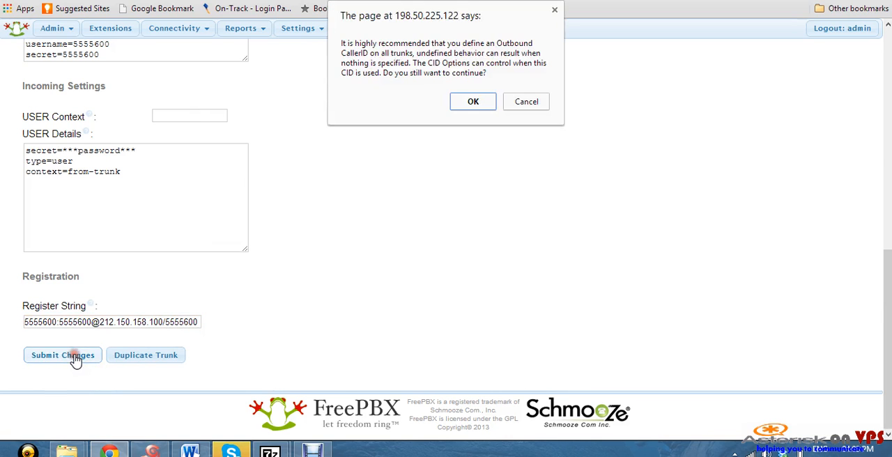
{"action": "left_click", "coordinate": [474, 102]}
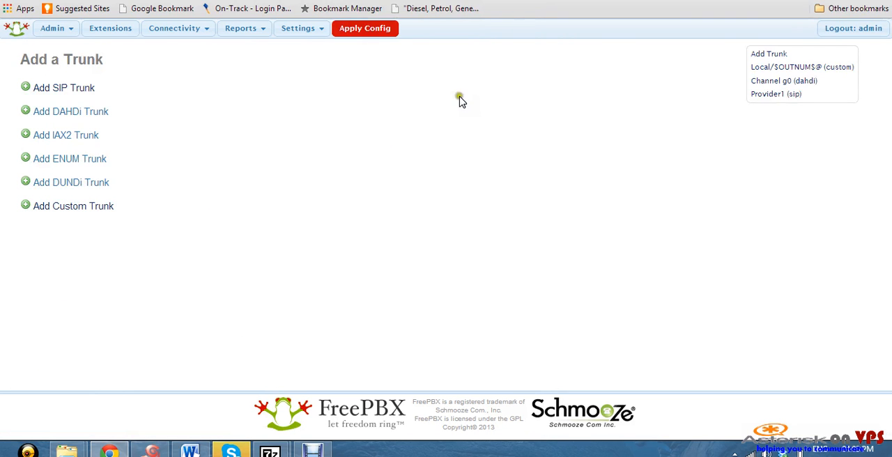
{"action": "left_click", "coordinate": [363, 32]}
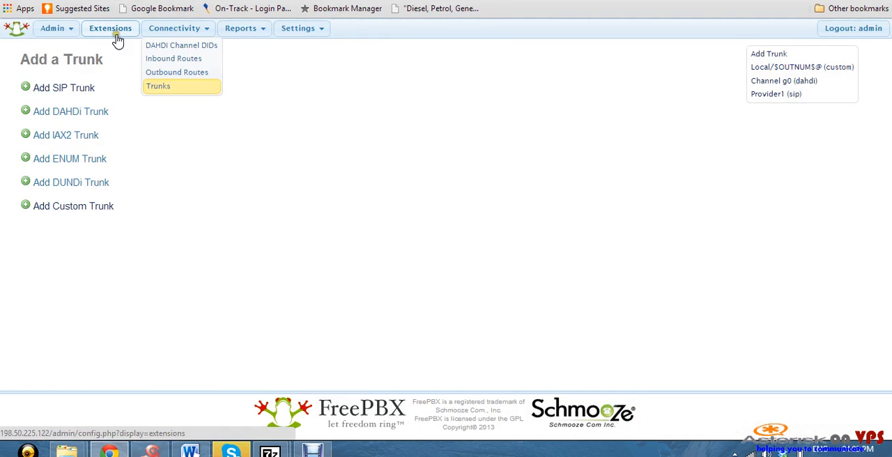
Open the FreePBX System Status report and check the IP trunks online and the trunk registrations
{"action": "mouse_move", "coordinate": [239, 33]}
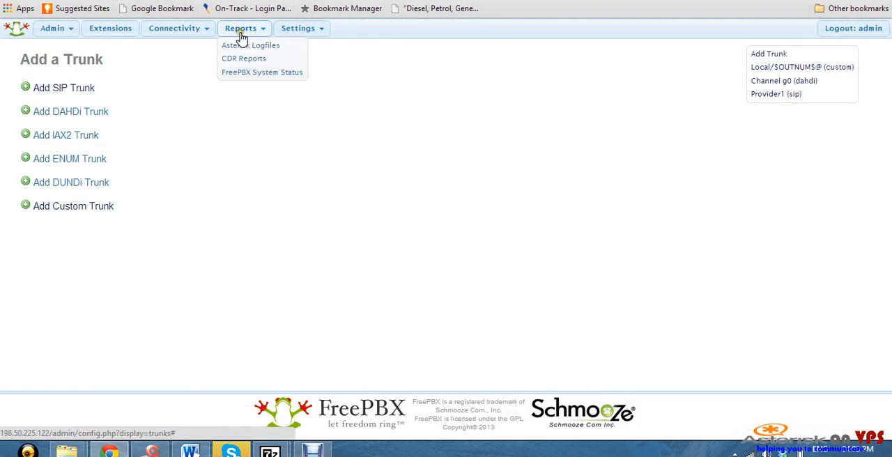
{"action": "left_click", "coordinate": [254, 74]}
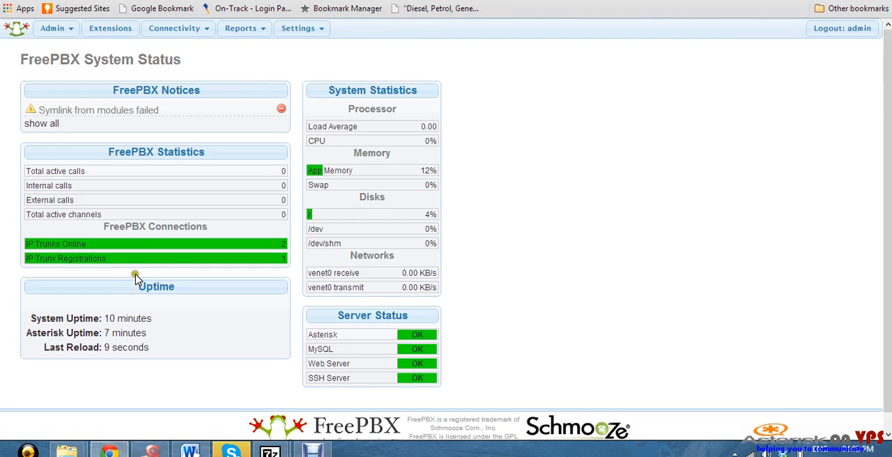
{"action": "mouse_move", "coordinate": [92, 247]}
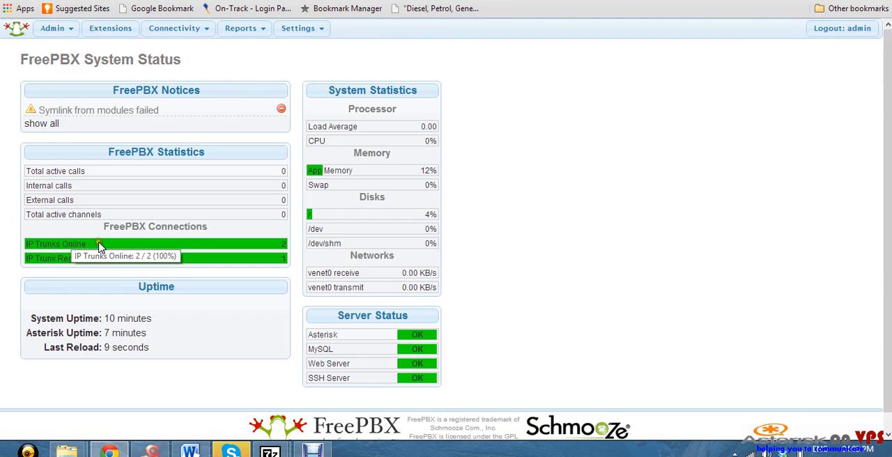
{"action": "mouse_move", "coordinate": [173, 261]}
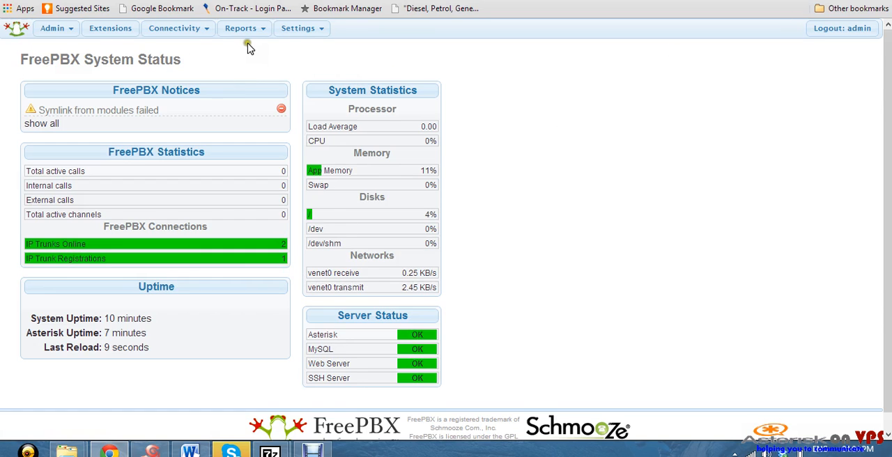
Open the Module Admin page
{"action": "mouse_move", "coordinate": [253, 41]}
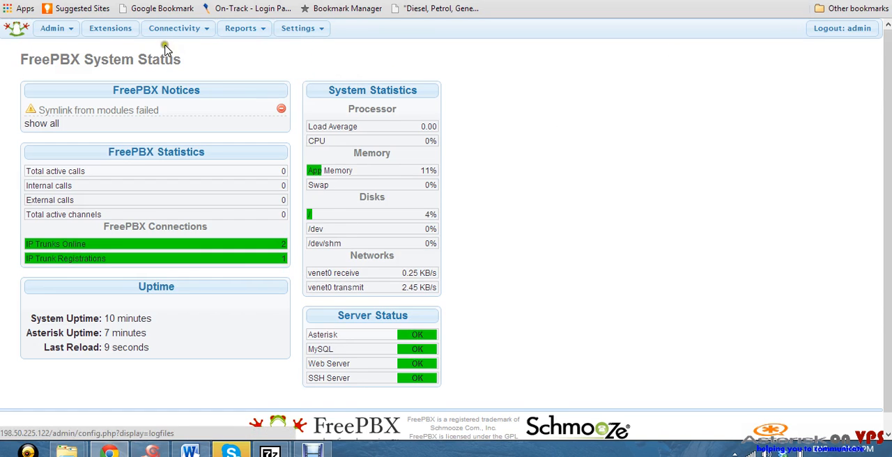
{"action": "mouse_move", "coordinate": [179, 33]}
{"action": "mouse_move", "coordinate": [285, 34]}
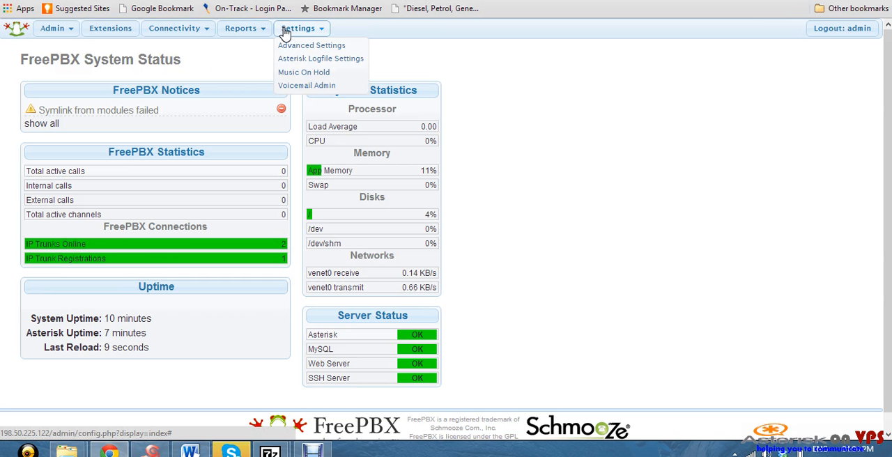
{"action": "left_click", "coordinate": [228, 32]}
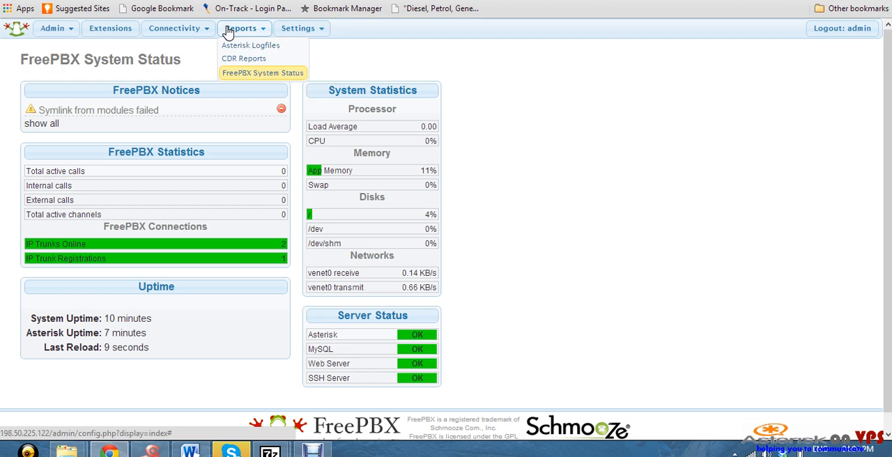
{"action": "mouse_move", "coordinate": [57, 34]}
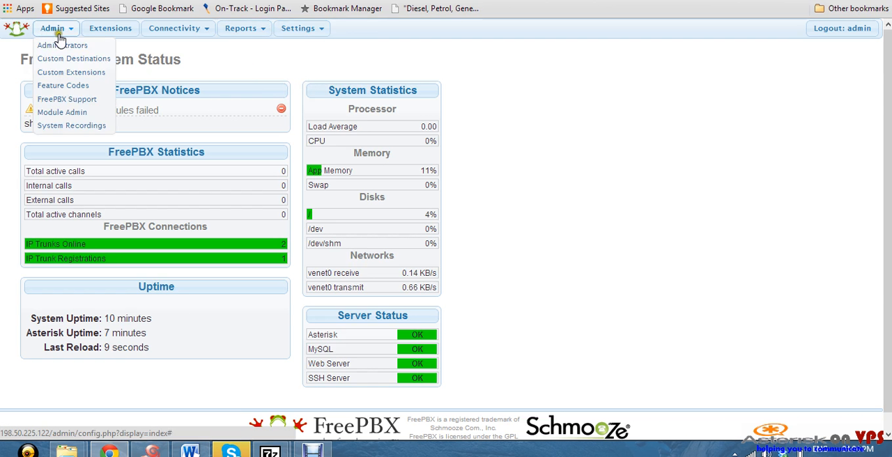
{"action": "left_click", "coordinate": [69, 115]}
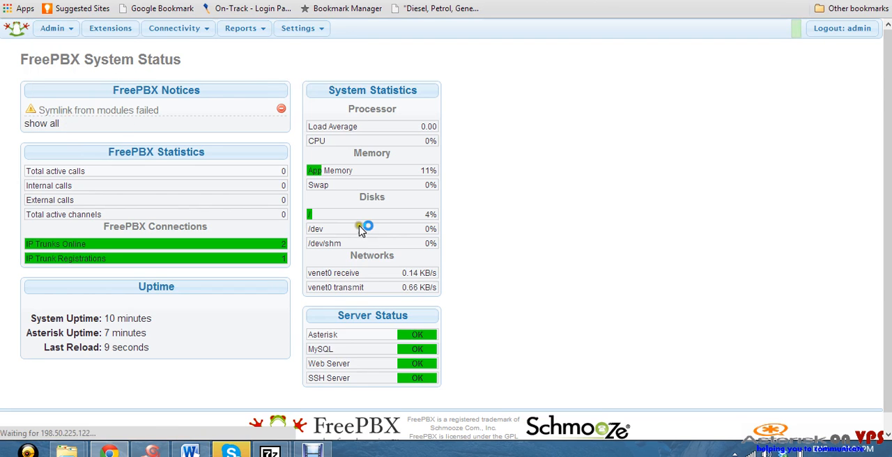
Include the Extended and Unsupported repositories in Module Administration and check online for available modules
{"action": "scroll", "coordinate": [320, 246], "scroll_direction": "down", "scroll_amount": 3}
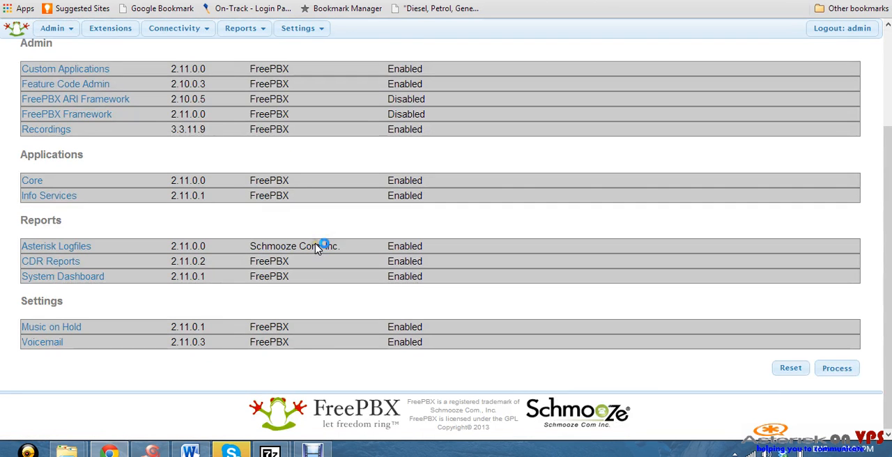
{"action": "scroll", "coordinate": [317, 247], "scroll_direction": "up", "scroll_amount": 3}
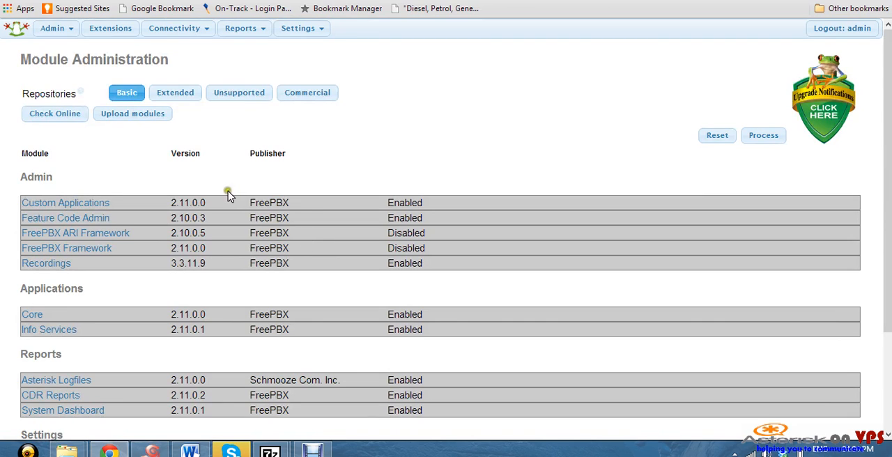
{"action": "left_click", "coordinate": [207, 98]}
{"action": "left_click", "coordinate": [187, 96]}
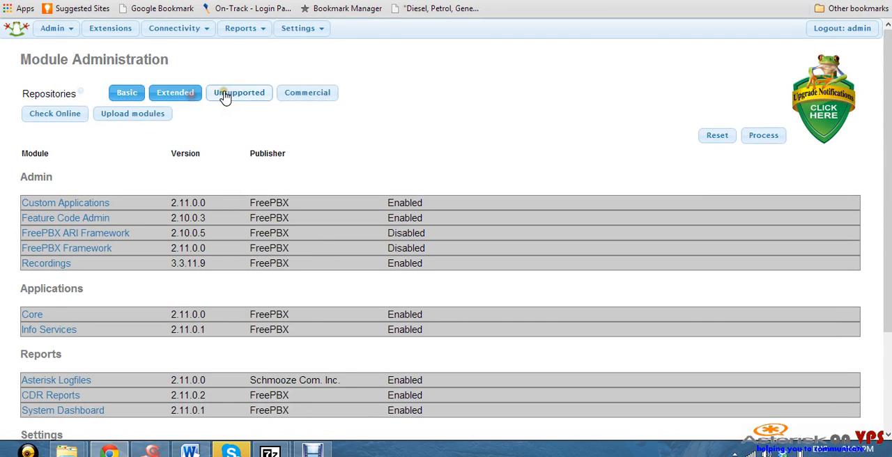
{"action": "left_click", "coordinate": [227, 97]}
{"action": "left_click", "coordinate": [70, 115]}
{"action": "left_click", "coordinate": [57, 117]}
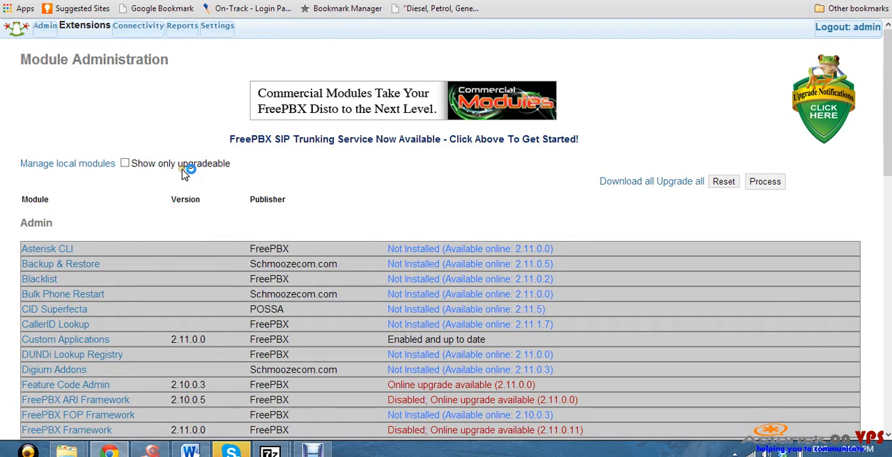
Mark the Asterisk Info module under Reports for download and install
{"action": "scroll", "coordinate": [185, 174], "scroll_direction": "down", "scroll_amount": 3}
{"action": "scroll", "coordinate": [185, 174], "scroll_direction": "down", "scroll_amount": 3}
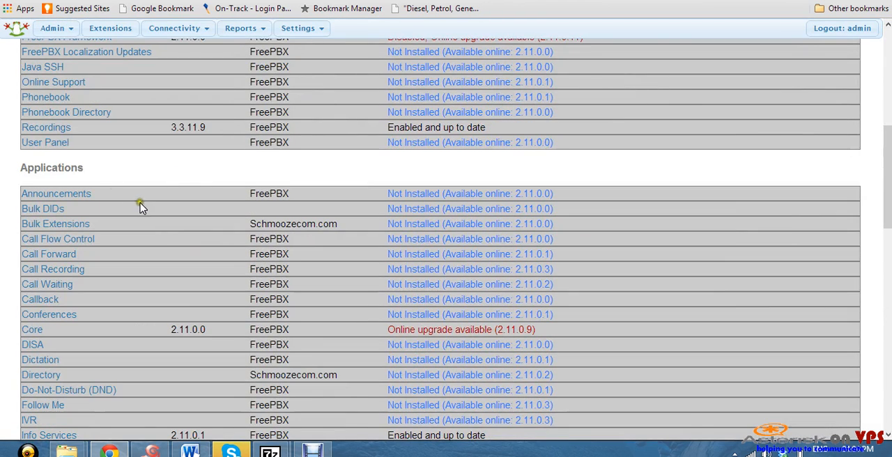
{"action": "scroll", "coordinate": [139, 206], "scroll_direction": "down", "scroll_amount": 3}
{"action": "scroll", "coordinate": [139, 206], "scroll_direction": "up", "scroll_amount": 3}
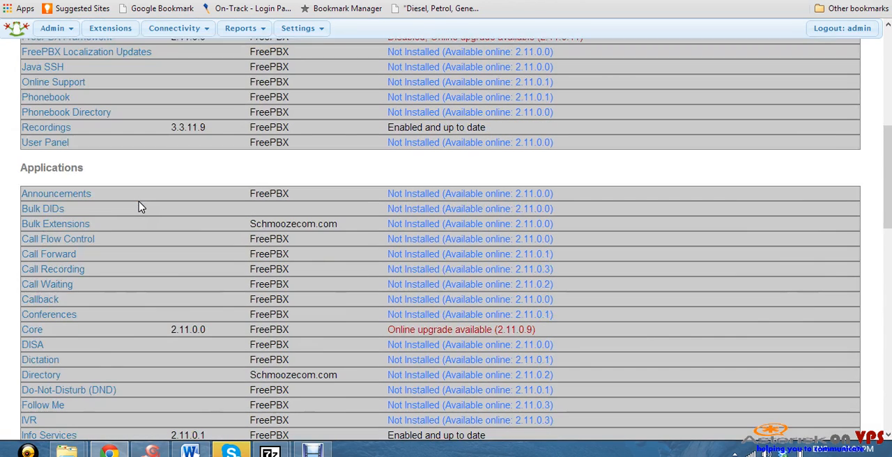
{"action": "scroll", "coordinate": [140, 207], "scroll_direction": "up", "scroll_amount": 4}
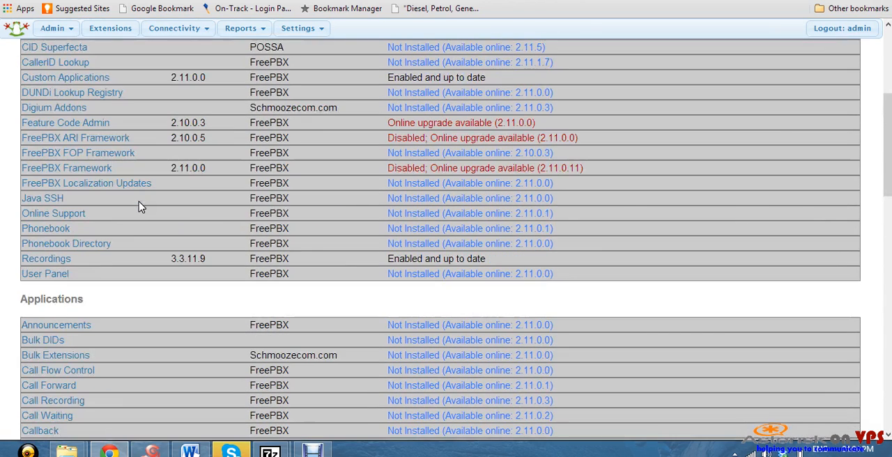
{"action": "scroll", "coordinate": [139, 206], "scroll_direction": "down", "scroll_amount": 10}
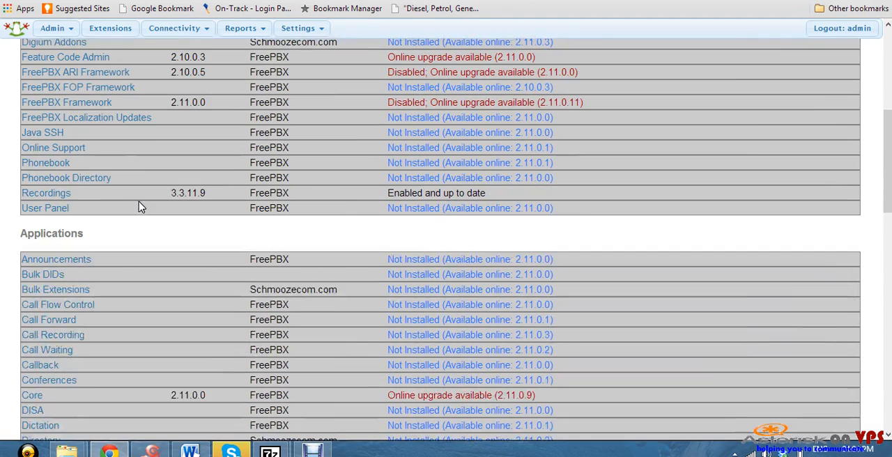
{"action": "scroll", "coordinate": [140, 206], "scroll_direction": "down", "scroll_amount": 2}
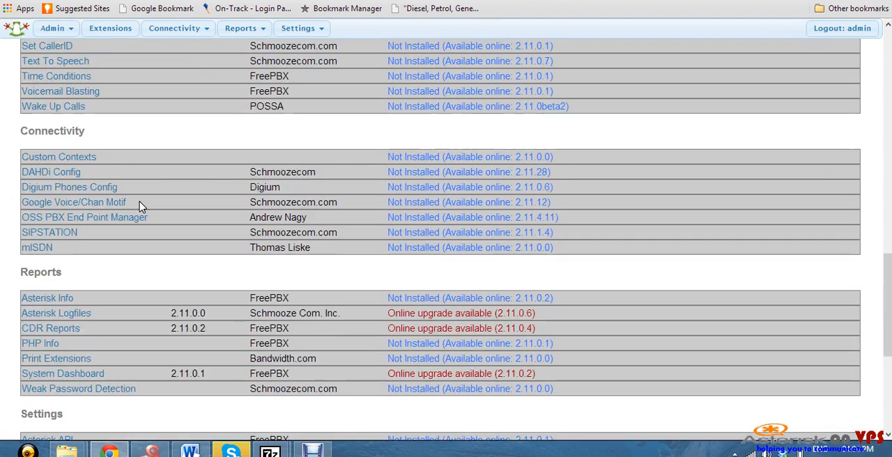
{"action": "left_click", "coordinate": [441, 299]}
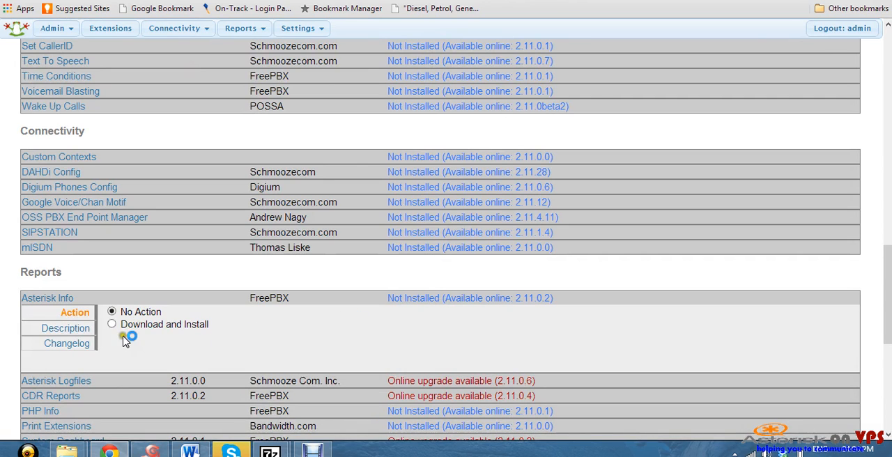
{"action": "left_click", "coordinate": [152, 323]}
Set the Asterisk SIP Settings module under Settings to download and install
{"action": "scroll", "coordinate": [245, 256], "scroll_direction": "down", "scroll_amount": 3}
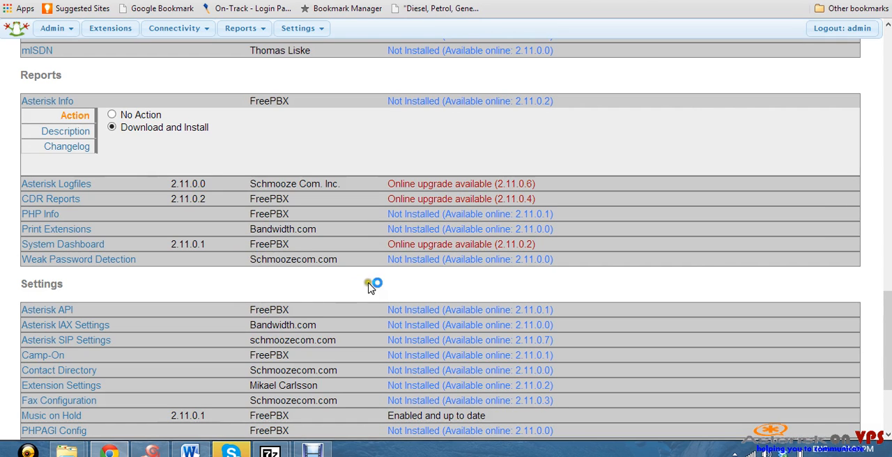
{"action": "left_click", "coordinate": [429, 339]}
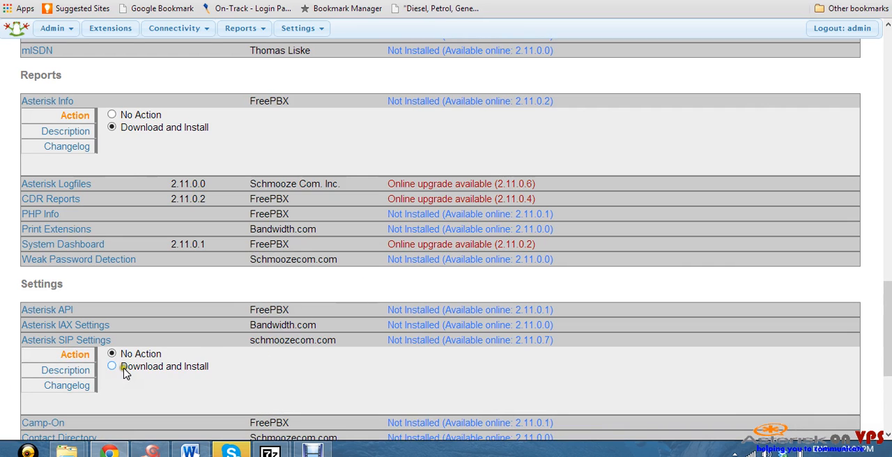
{"action": "left_click", "coordinate": [112, 367]}
Process and confirm the Asterisk Info and Asterisk SIP Settings installations, and apply the configuration
{"action": "scroll", "coordinate": [279, 324], "scroll_direction": "down", "scroll_amount": 4}
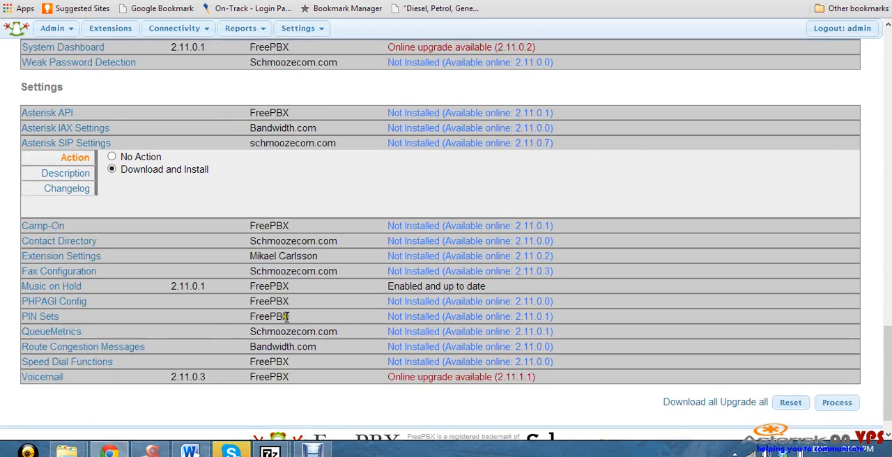
{"action": "left_click", "coordinate": [837, 369]}
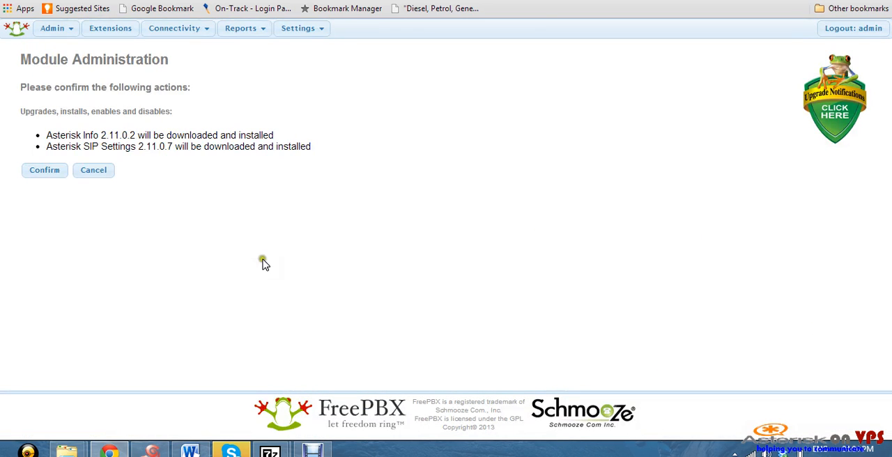
{"action": "left_click", "coordinate": [41, 172]}
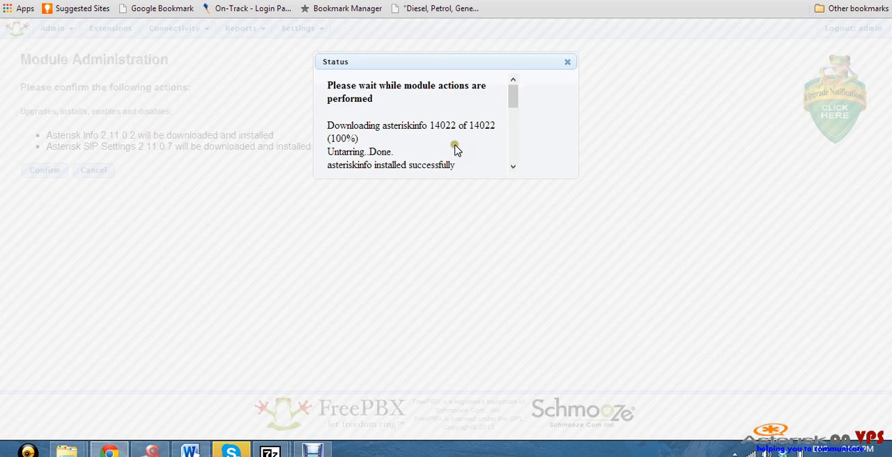
{"action": "left_click_drag", "start_coordinate": [512, 97], "coordinate": [537, 184]}
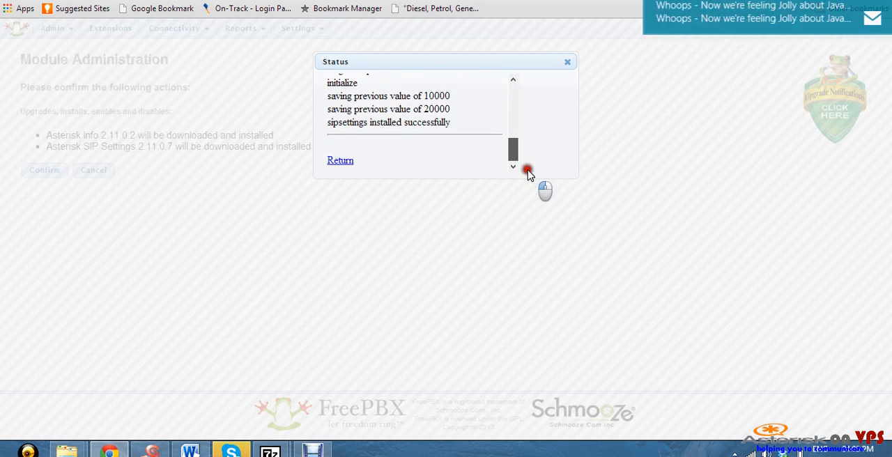
{"action": "left_click", "coordinate": [345, 161]}
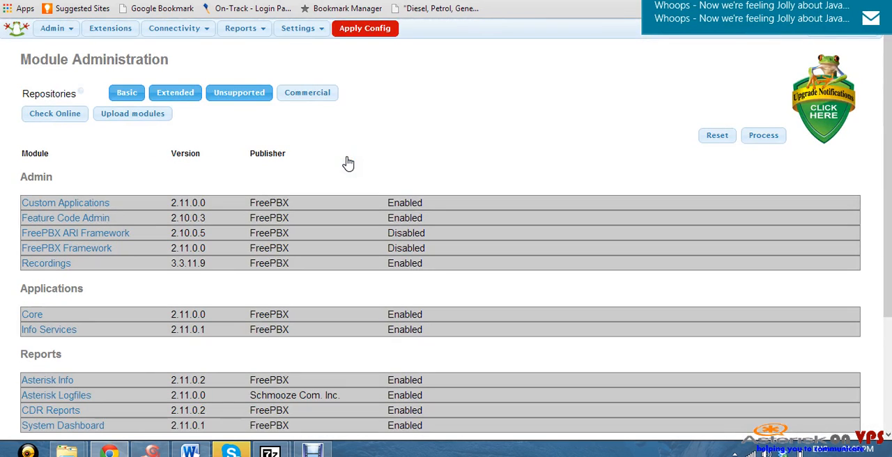
{"action": "left_click", "coordinate": [375, 33]}
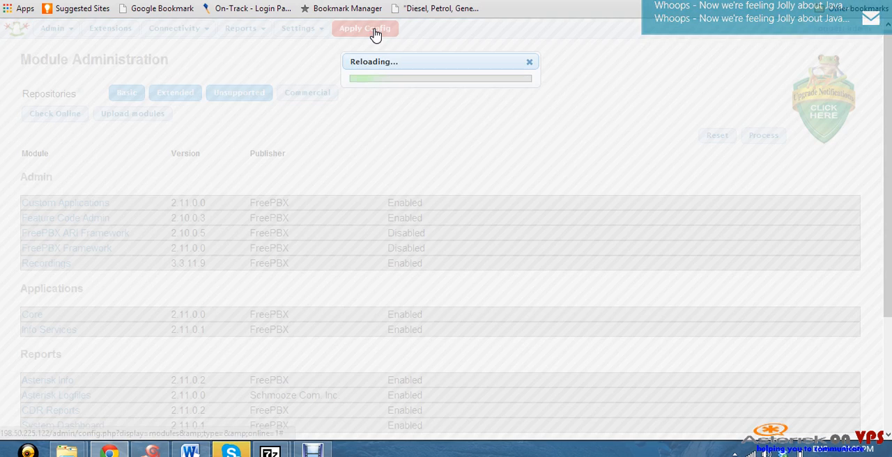
Open the Asterisk Info report's Peers view and check the host, port and status of the Provider1 SIP peer
{"action": "mouse_move", "coordinate": [268, 28]}
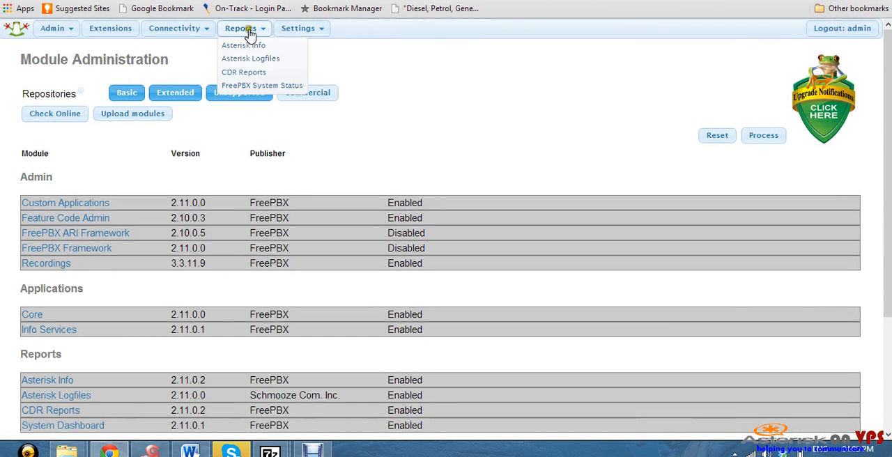
{"action": "left_click", "coordinate": [244, 45]}
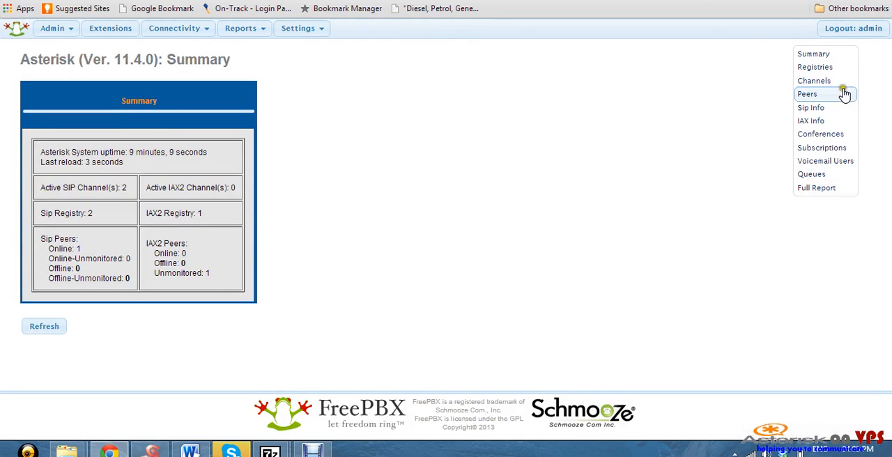
{"action": "left_click", "coordinate": [832, 98]}
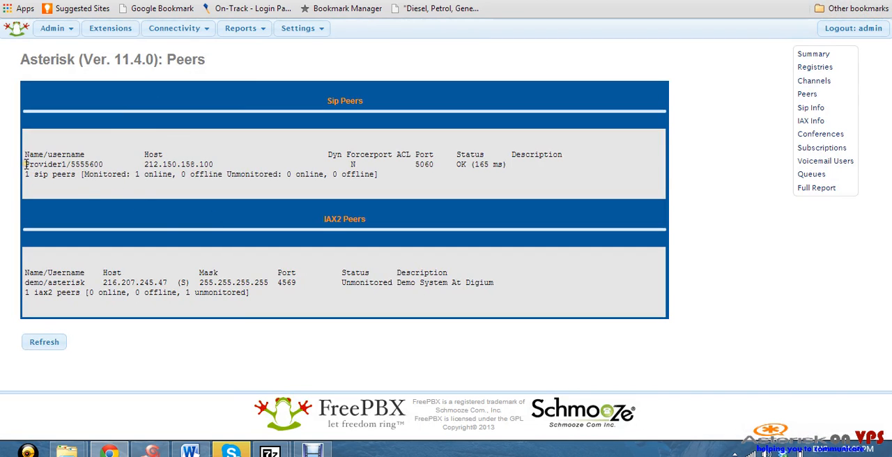
{"action": "left_click_drag", "start_coordinate": [26, 163], "coordinate": [145, 160]}
{"action": "left_click_drag", "start_coordinate": [220, 164], "coordinate": [523, 166]}
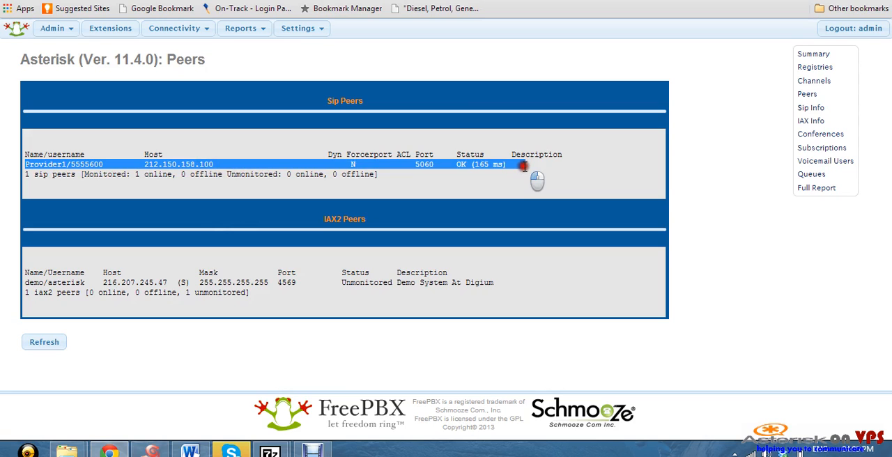
{"action": "left_click_drag", "start_coordinate": [524, 166], "coordinate": [524, 167]}
{"action": "left_click_drag", "start_coordinate": [524, 165], "coordinate": [521, 167]}
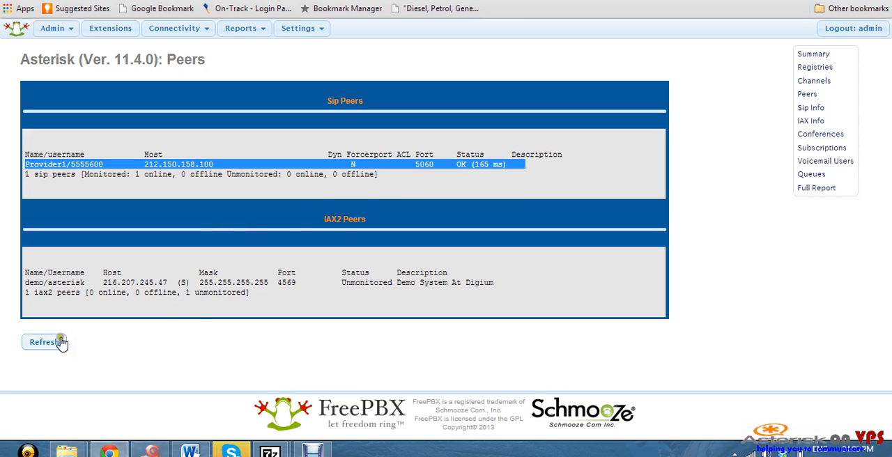
{"action": "left_click", "coordinate": [363, 201]}
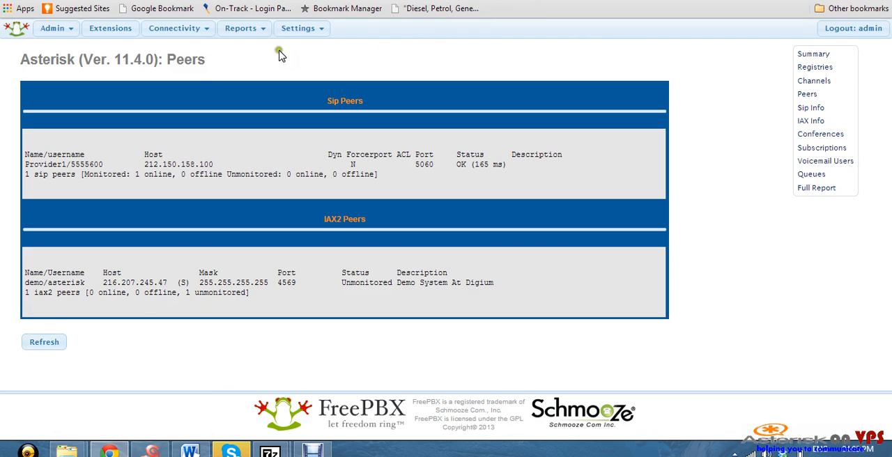
Start a new outbound route named OUT and set its dial match pattern to "X."
{"action": "mouse_move", "coordinate": [167, 31]}
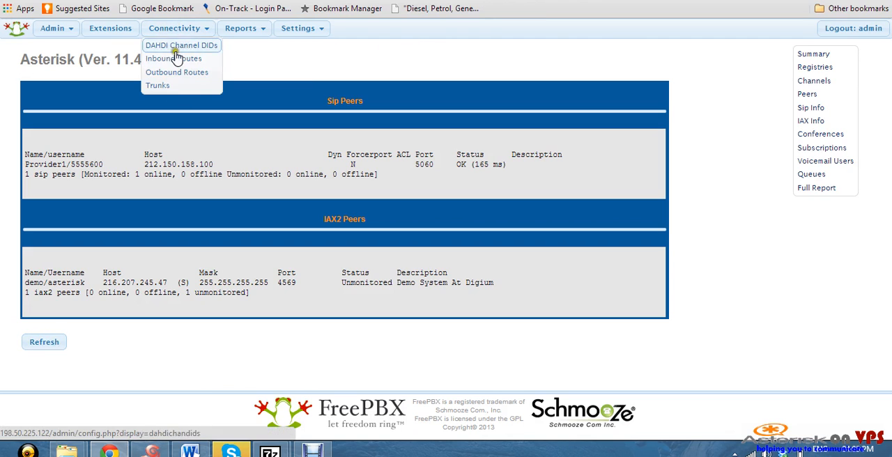
{"action": "left_click", "coordinate": [170, 85]}
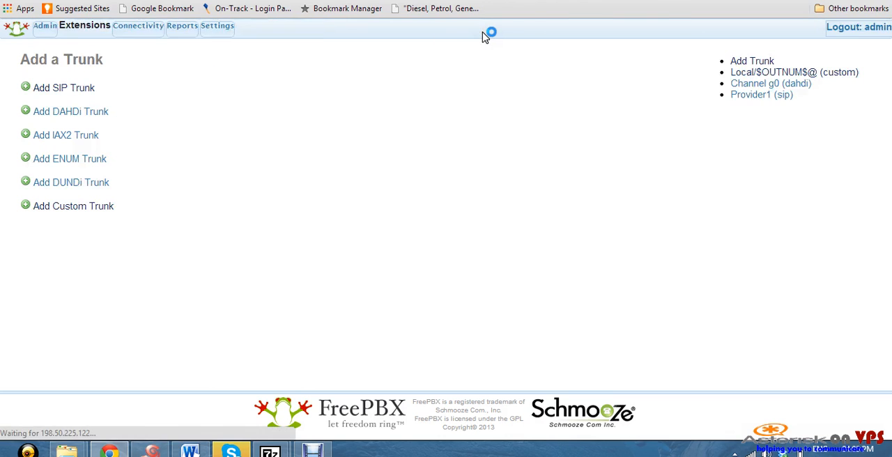
{"action": "mouse_move", "coordinate": [185, 33]}
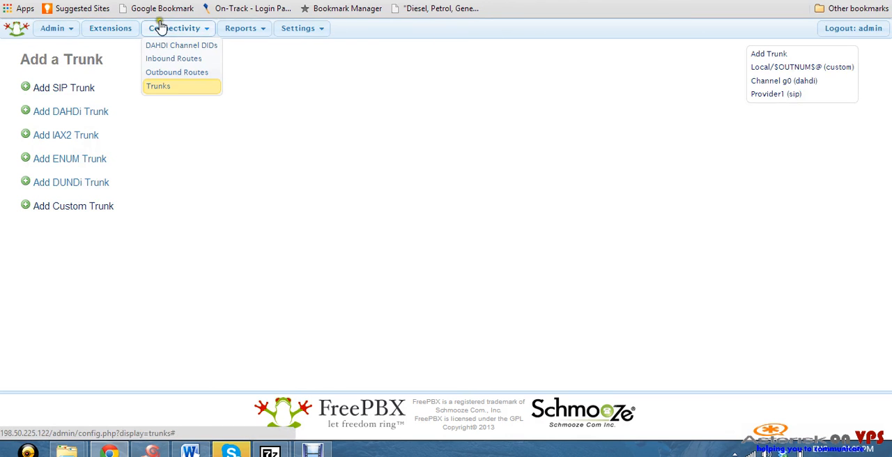
{"action": "left_click", "coordinate": [185, 73]}
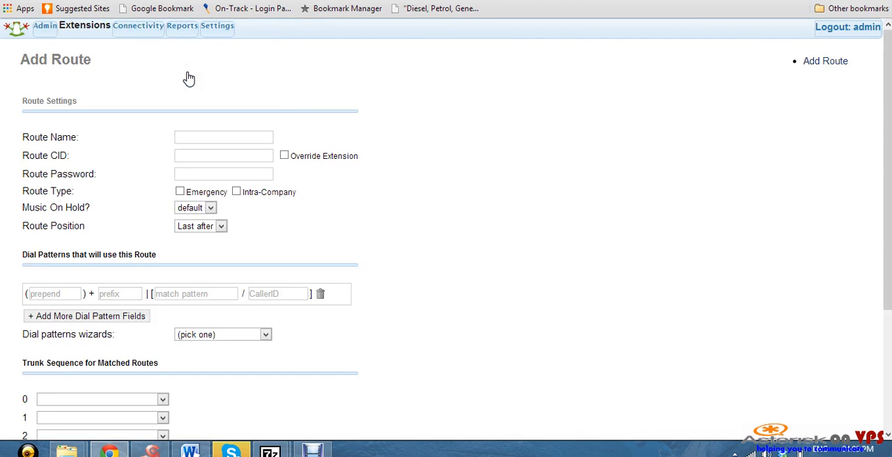
{"action": "left_click", "coordinate": [209, 145]}
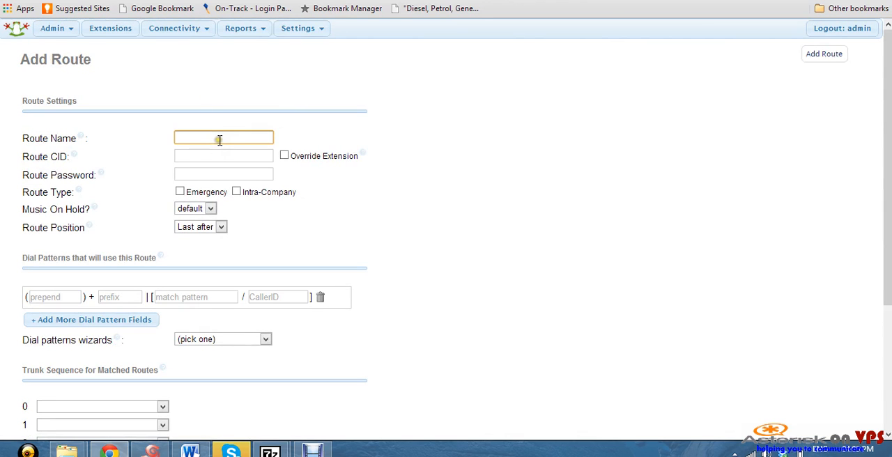
{"action": "type", "text": "OUT"}
{"action": "left_click", "coordinate": [222, 299]}
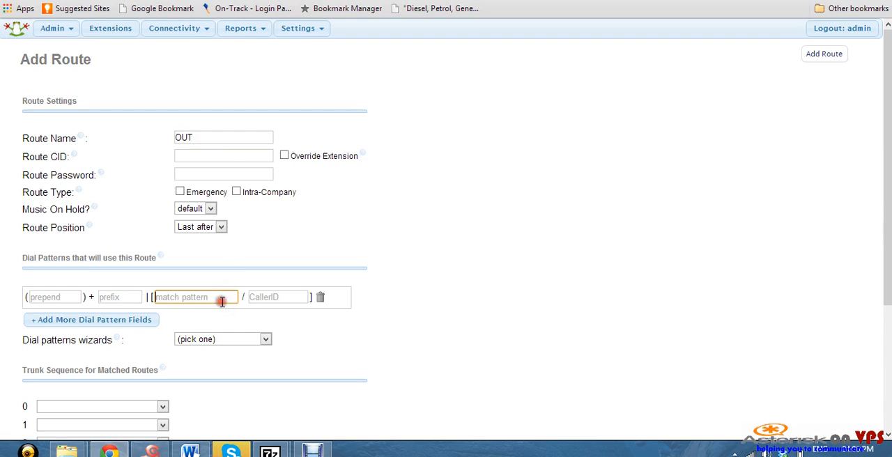
{"action": "type", "text": "X."}
{"action": "scroll", "coordinate": [221, 300], "scroll_direction": "down", "scroll_amount": 3}
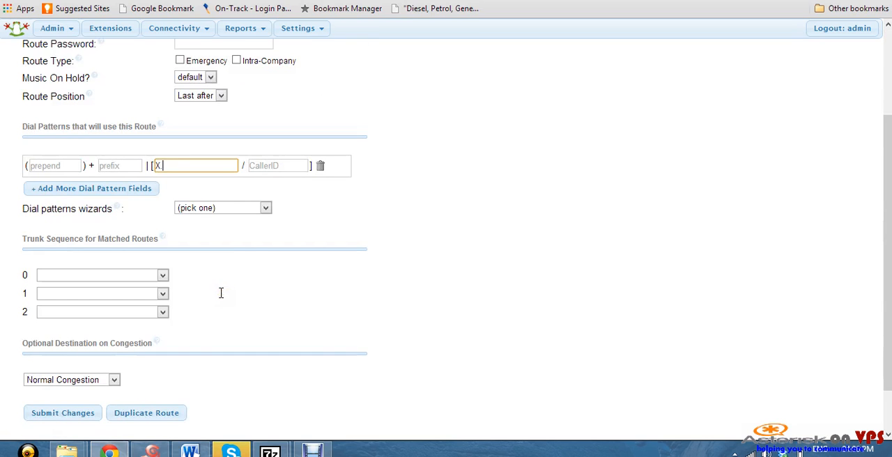
{"action": "left_click", "coordinate": [160, 275]}
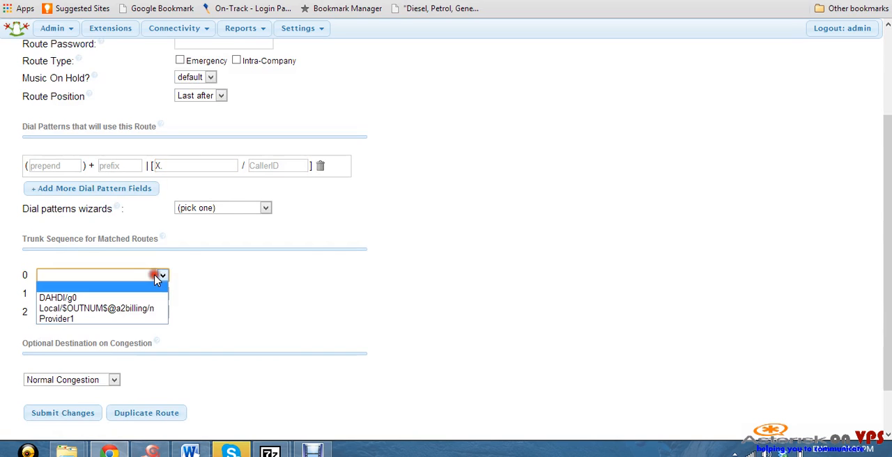
{"action": "left_click", "coordinate": [94, 308]}
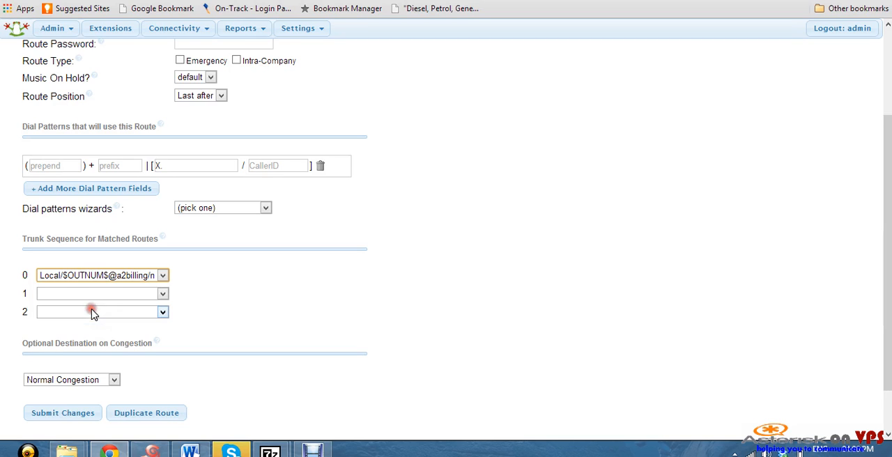
{"action": "left_click", "coordinate": [162, 276]}
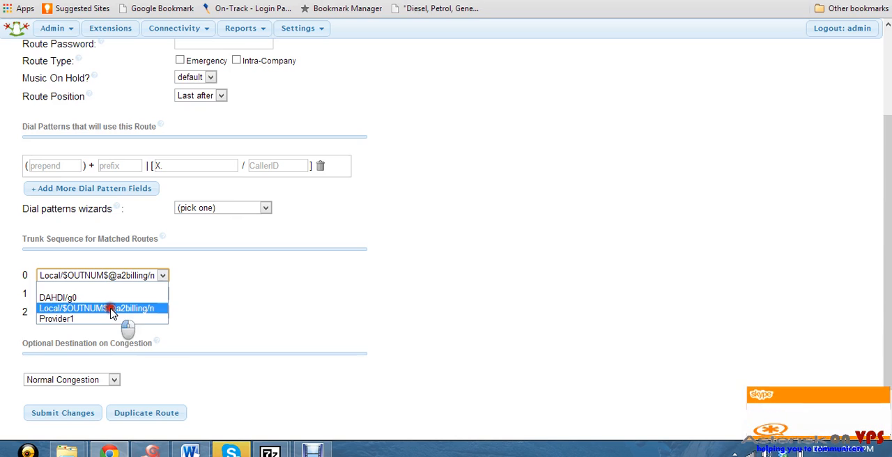
{"action": "left_click", "coordinate": [111, 314]}
{"action": "scroll", "coordinate": [112, 310], "scroll_direction": "down", "scroll_amount": 2}
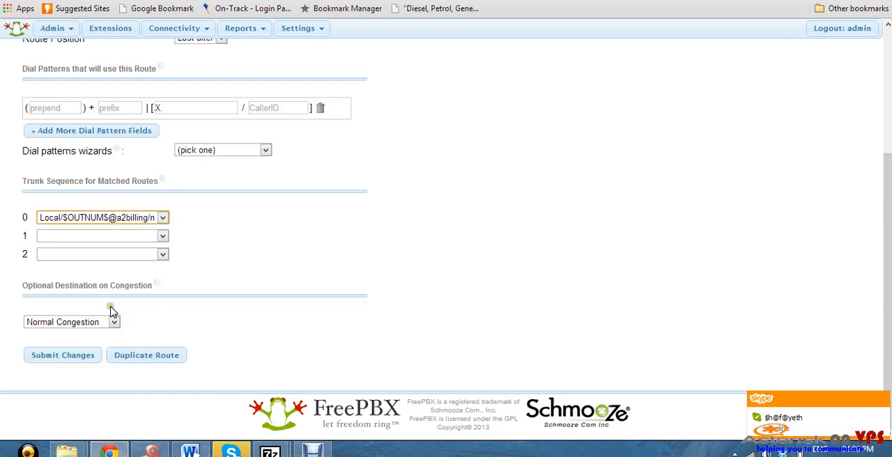
Submit the OUT outbound route and apply the FreePBX configuration
{"action": "left_click", "coordinate": [61, 359]}
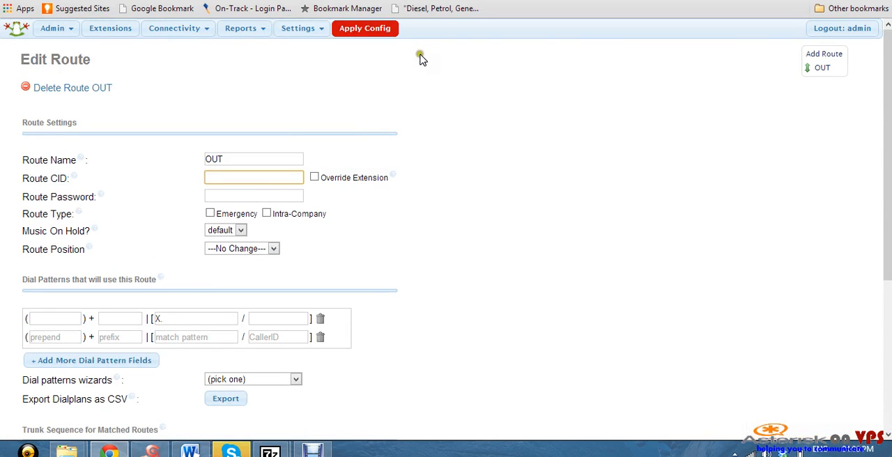
{"action": "left_click", "coordinate": [363, 30]}
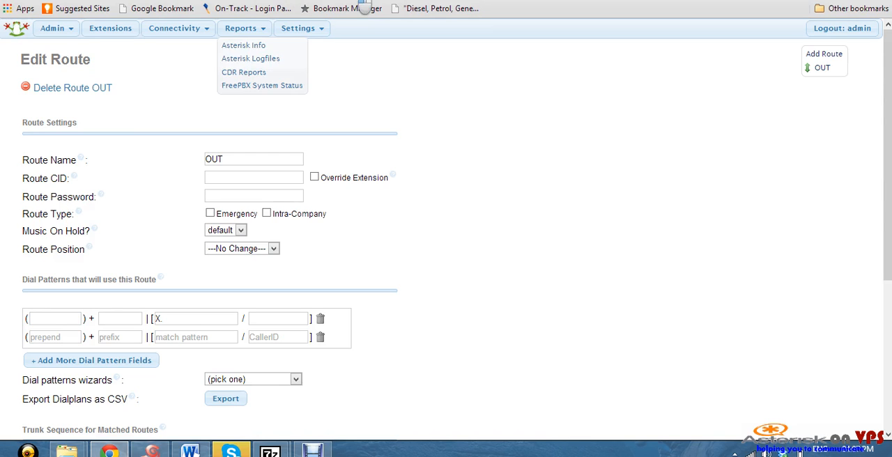
Load the A2Billing admin page at 198.50.225.122/a2billing/admin
{"action": "type", "text": "198.50.225.122/a"}
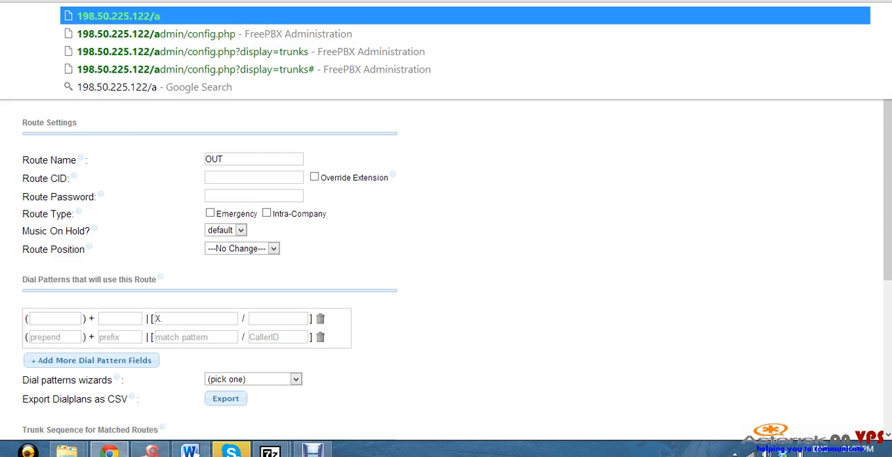
{"action": "type", "text": "a2"}
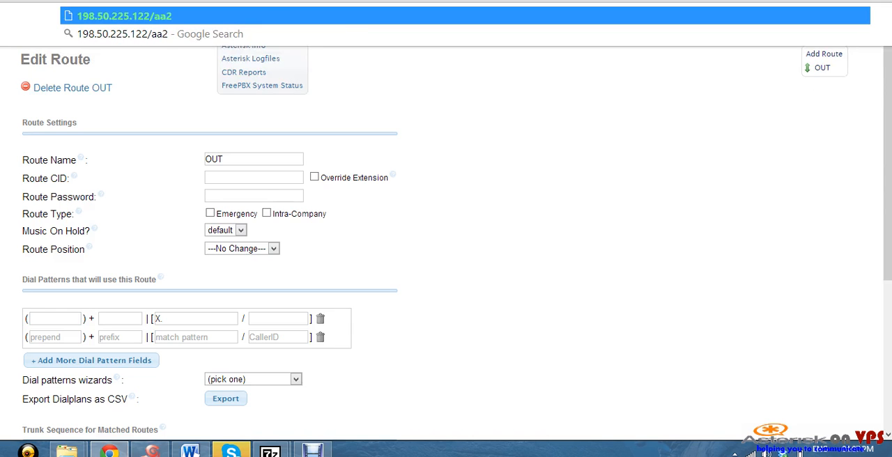
{"action": "type", "text": "billing"}
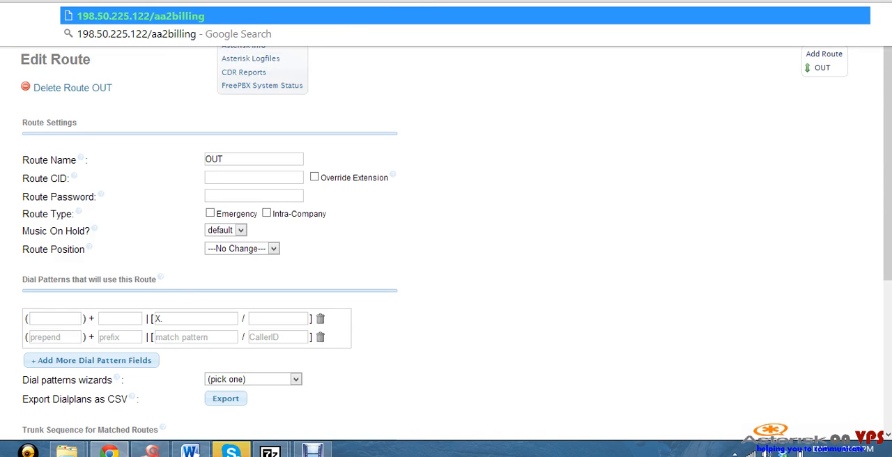
{"action": "key", "text": "BackSpace"}
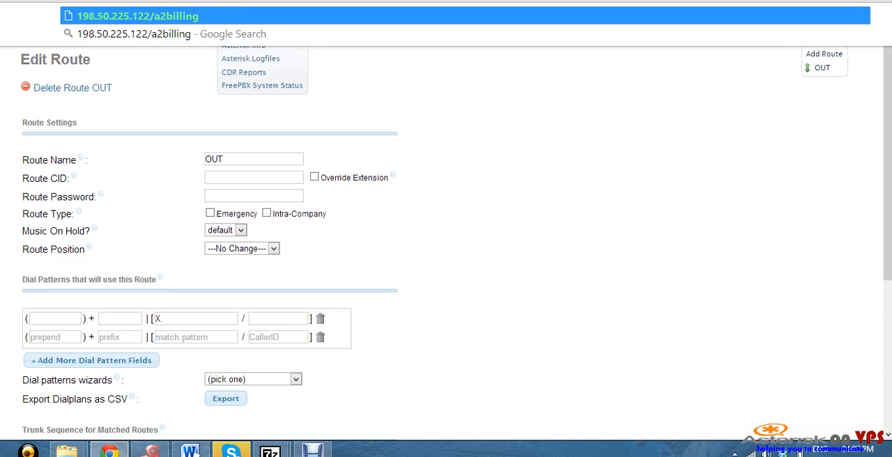
{"action": "type", "text": "/"}
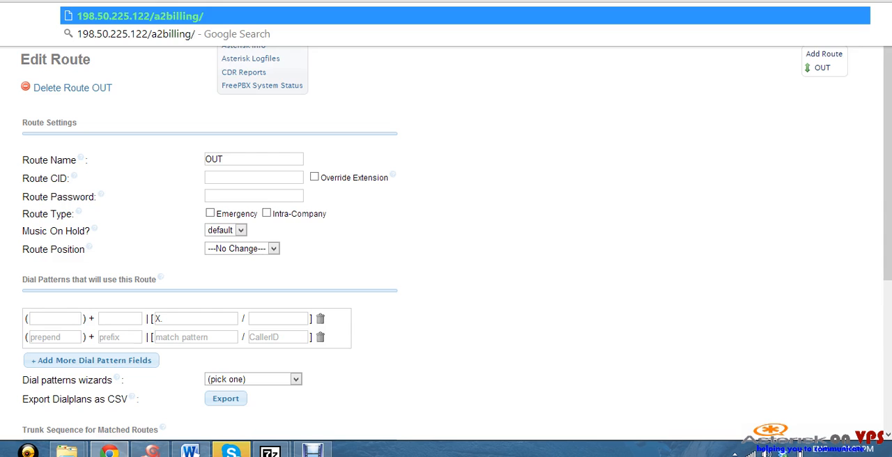
{"action": "type", "text": "admin"}
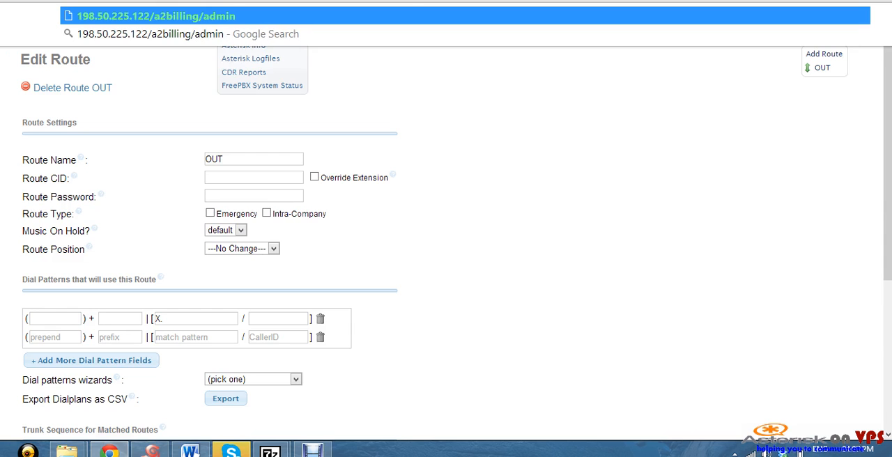
{"action": "key", "text": "Return"}
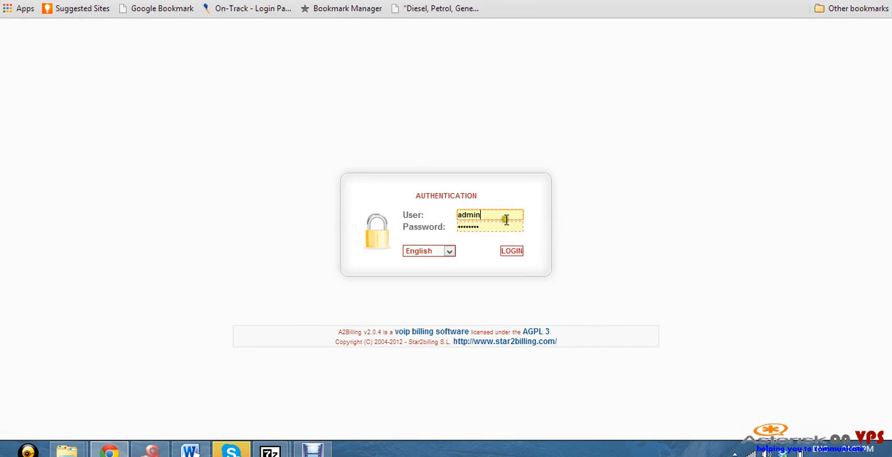
Log in to A2Billing as root with the account password and let the browser save the password
{"action": "left_click", "coordinate": [507, 219]}
{"action": "key", "text": "BackSpace"}
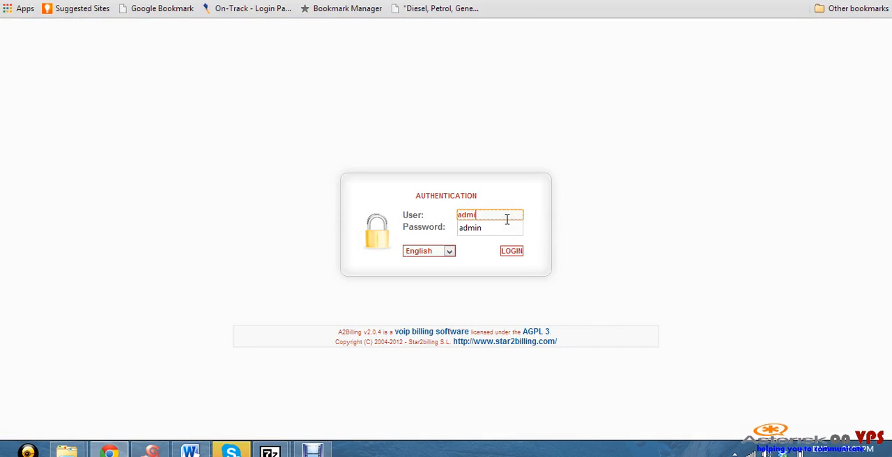
{"action": "key", "text": "BackSpace"}
{"action": "key", "text": "BackSpace"}
{"action": "key", "text": "BackSpace"}
{"action": "key", "text": "BackSpace"}
{"action": "type", "text": "root"}
{"action": "left_click", "coordinate": [494, 224]}
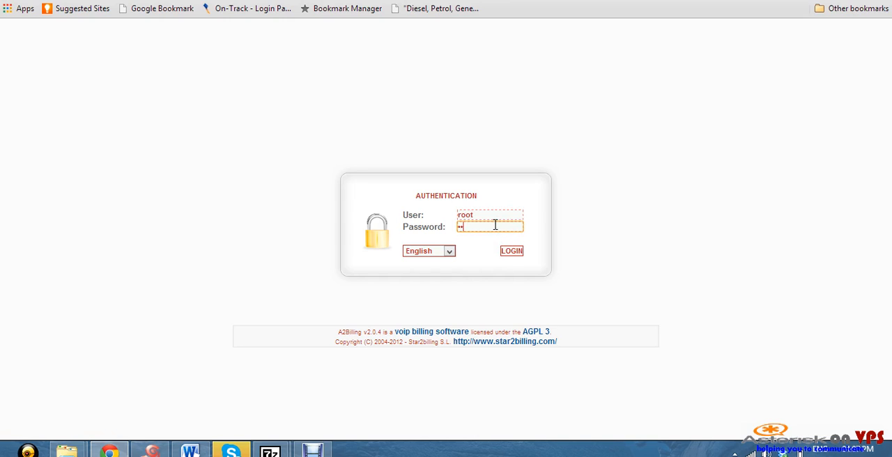
{"action": "type", "text": "••••••••••"}
{"action": "left_click", "coordinate": [509, 253]}
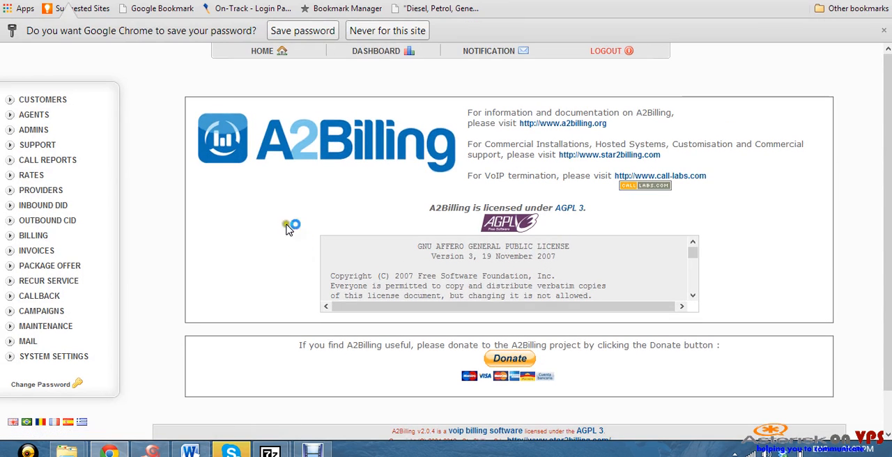
{"action": "left_click", "coordinate": [323, 33]}
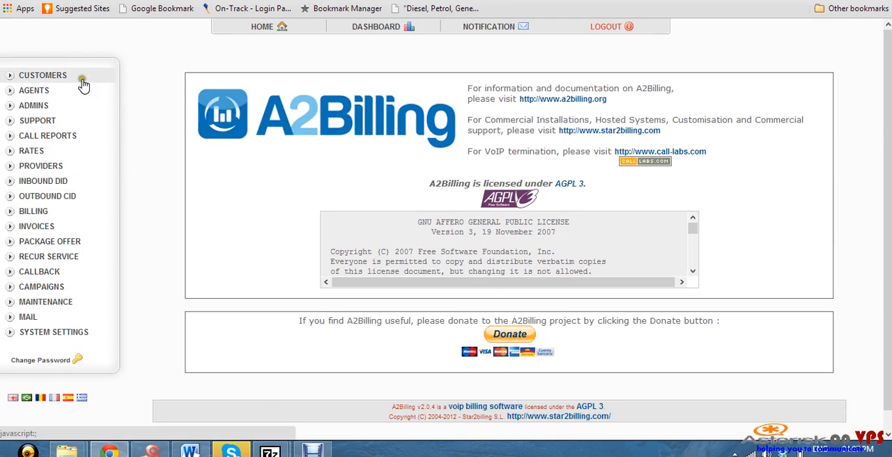
{"action": "left_click", "coordinate": [47, 75]}
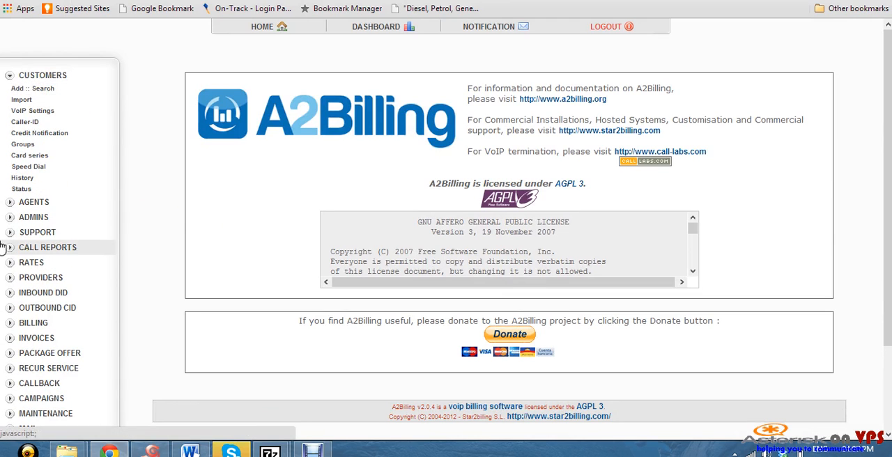
{"action": "left_click", "coordinate": [64, 171]}
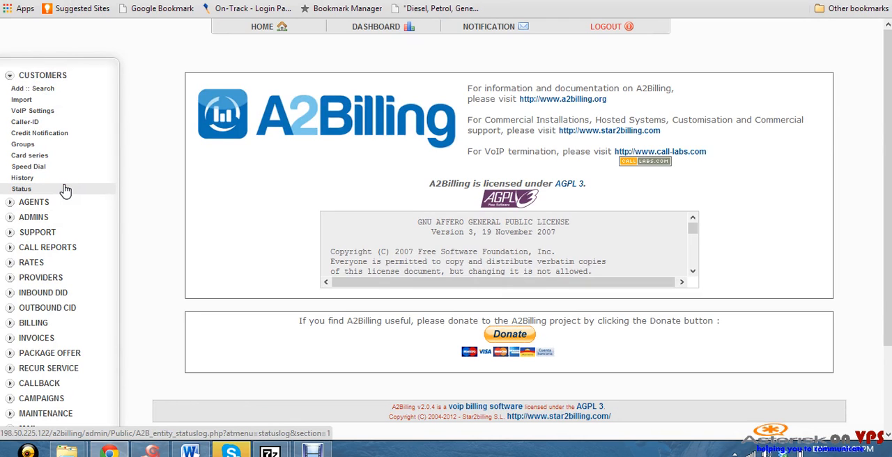
{"action": "left_click", "coordinate": [63, 190]}
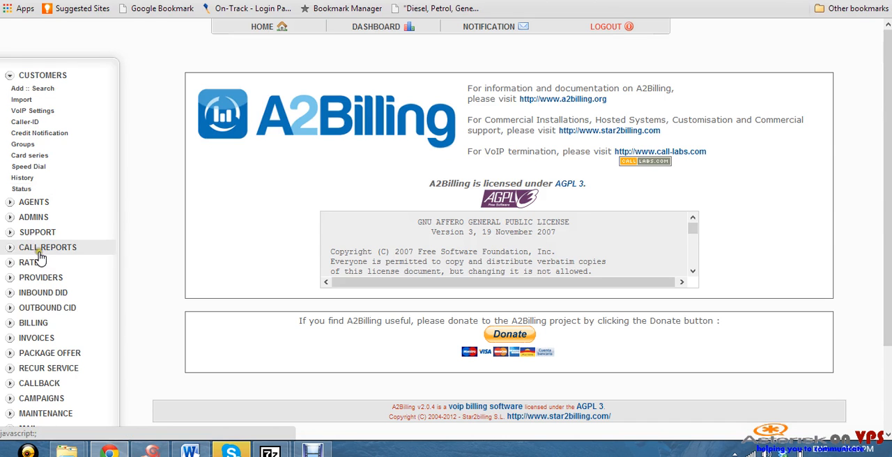
Add a new VoIP provider named Provider1 with no description and confirm it
{"action": "scroll", "coordinate": [70, 220], "scroll_direction": "down", "scroll_amount": 3}
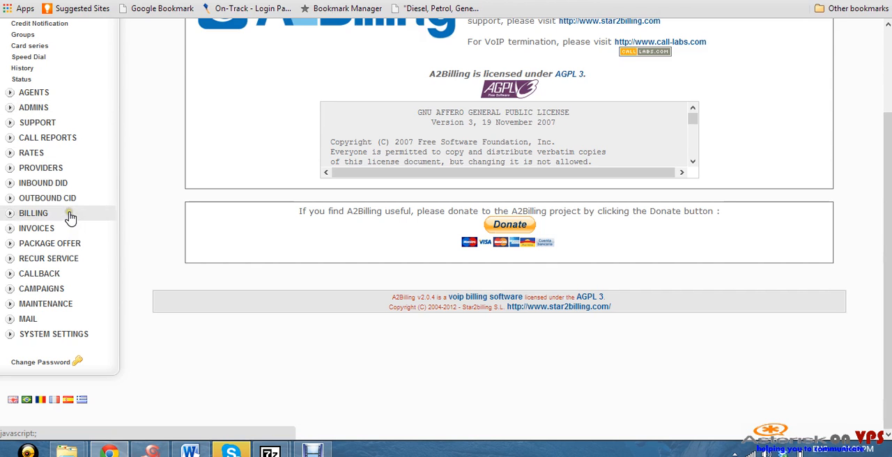
{"action": "left_click", "coordinate": [66, 169]}
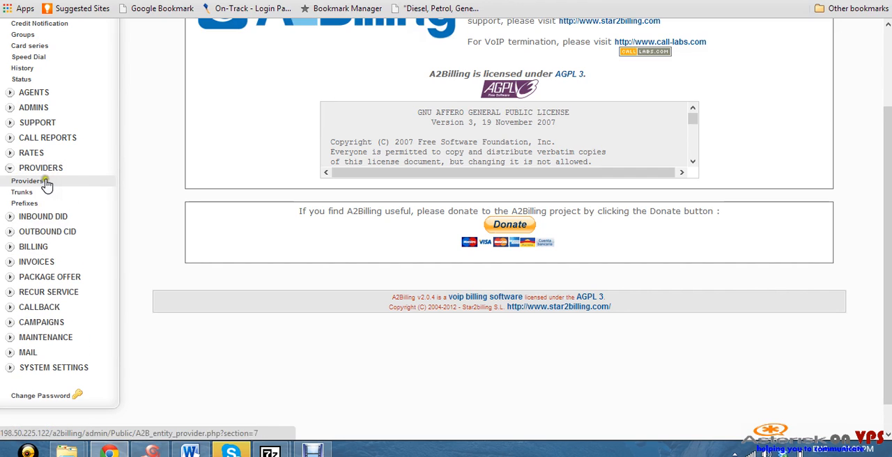
{"action": "left_click", "coordinate": [44, 182]}
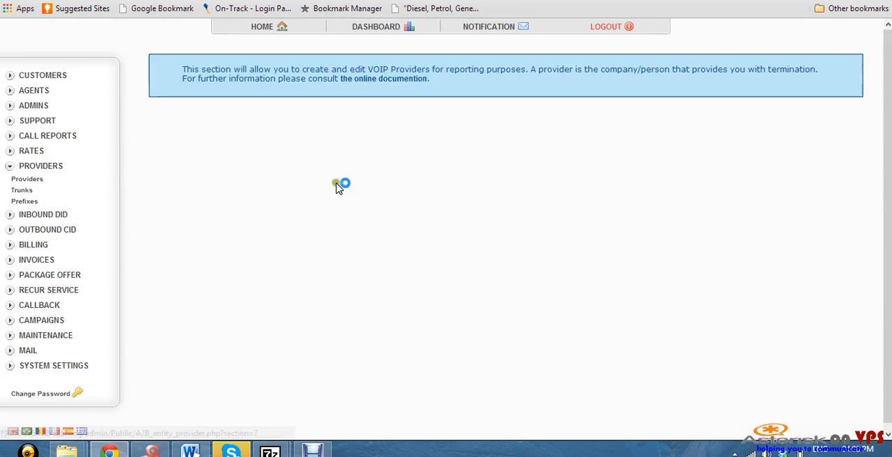
{"action": "left_click", "coordinate": [819, 153]}
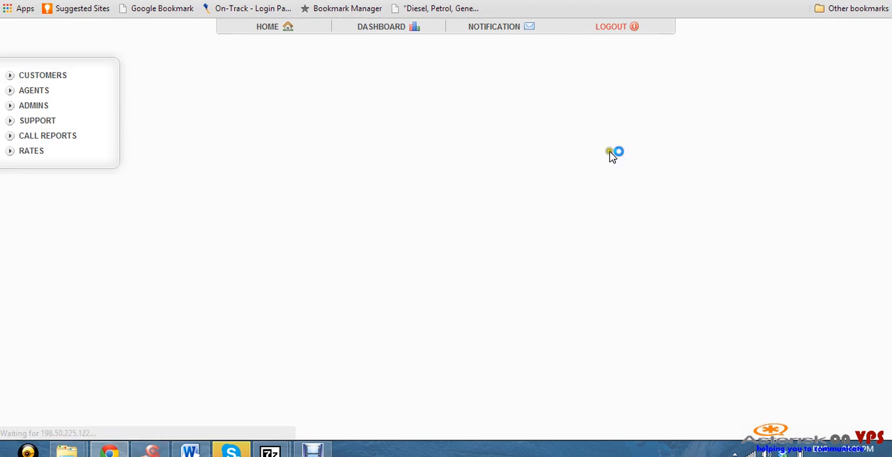
{"action": "left_click", "coordinate": [480, 191]}
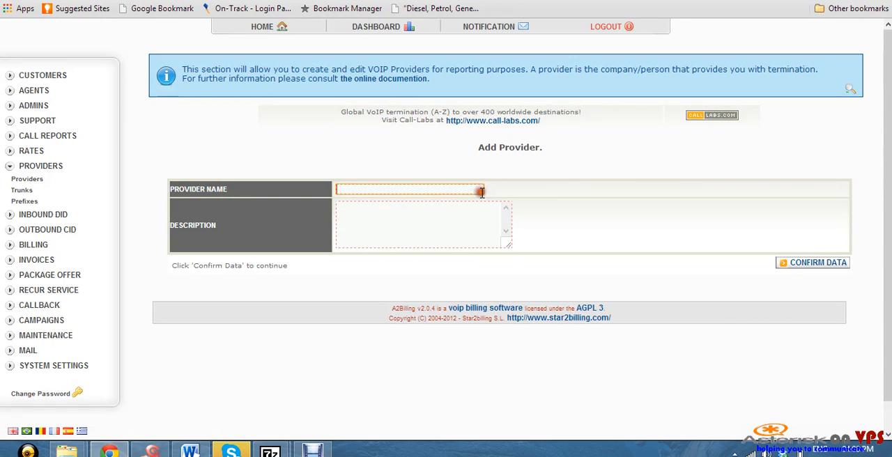
{"action": "type", "text": "Pr"}
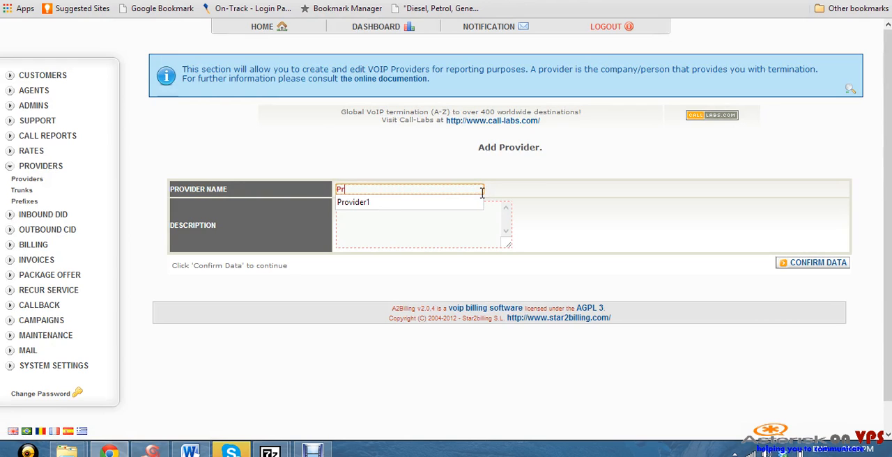
{"action": "type", "text": "ovider"}
{"action": "left_click", "coordinate": [404, 202]}
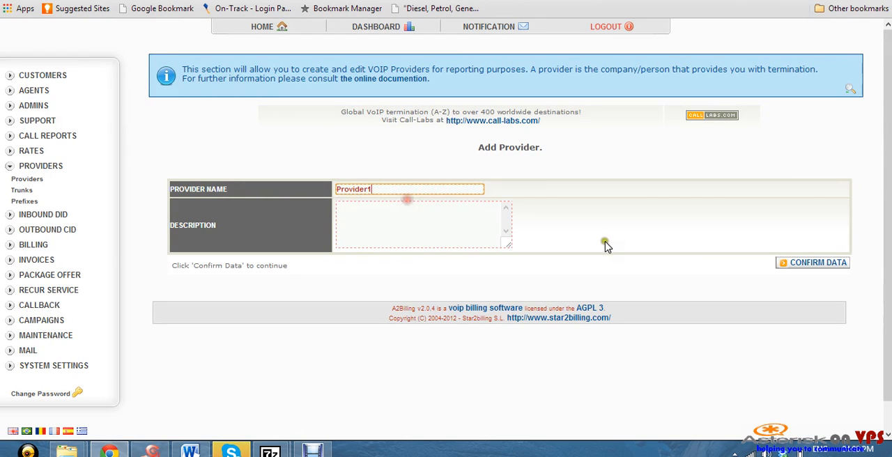
{"action": "left_click", "coordinate": [801, 264]}
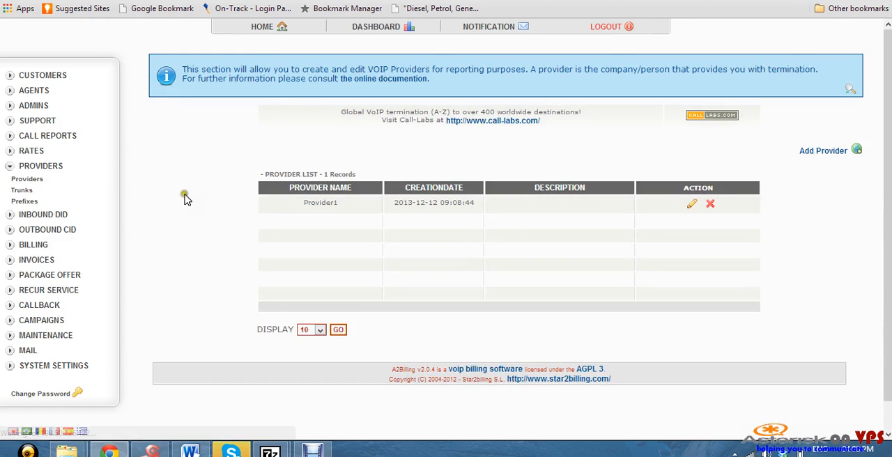
Start a new A2Billing trunk and assign it to the VoIP provider Provider1
{"action": "left_click", "coordinate": [22, 191]}
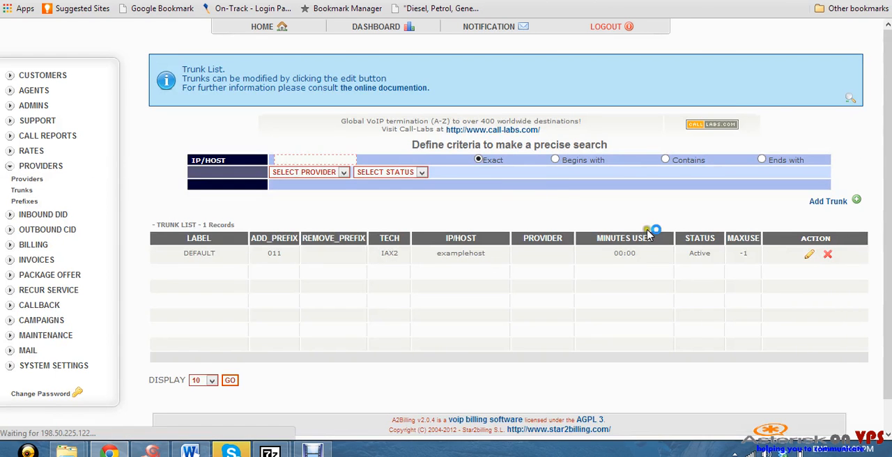
{"action": "left_click", "coordinate": [835, 205]}
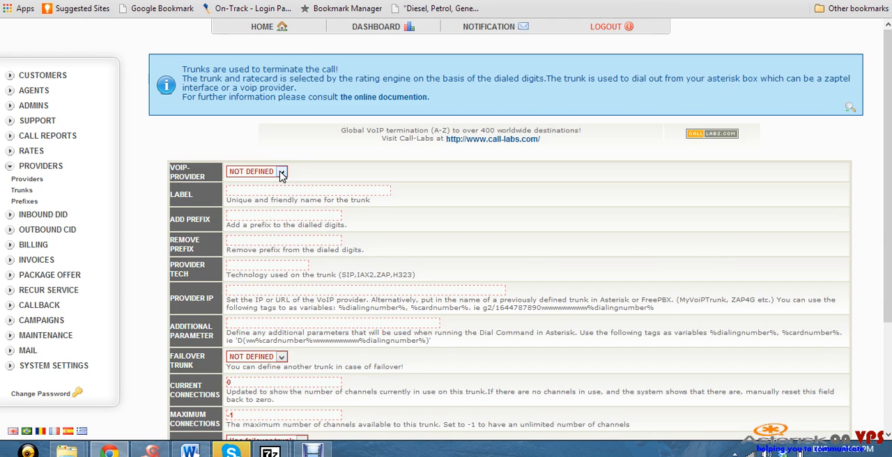
{"action": "left_click", "coordinate": [282, 173]}
{"action": "left_click", "coordinate": [257, 186]}
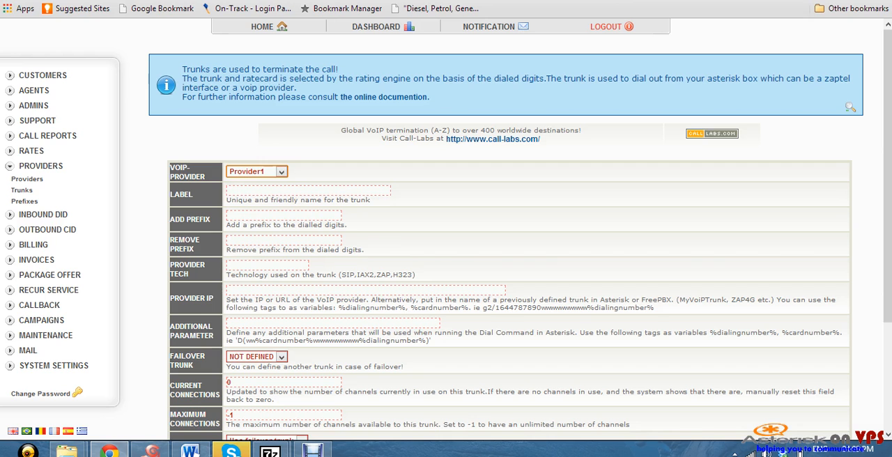
Open the FreePBX trunk list in a separate browser tab and view the Provider1 SIP trunk's details
{"action": "right_click", "coordinate": [87, 1]}
{"action": "left_click", "coordinate": [133, 28]}
{"action": "key", "text": "ctrl+Tab"}
{"action": "right_click", "coordinate": [292, 2]}
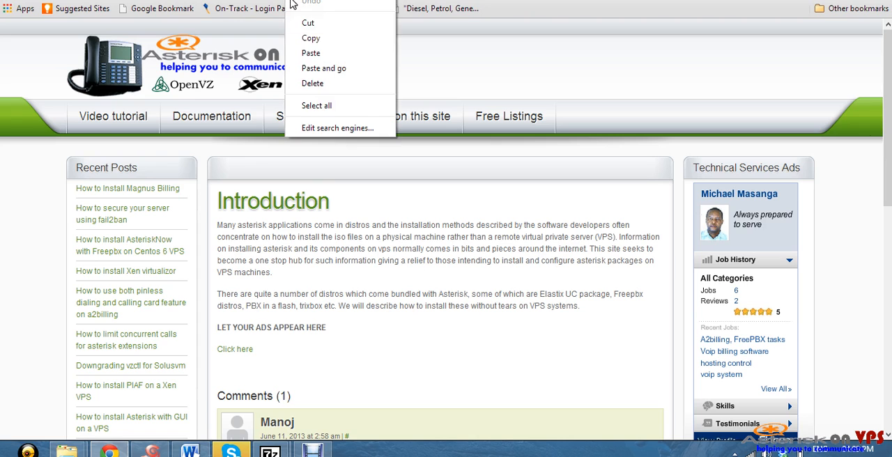
{"action": "left_click", "coordinate": [329, 54]}
{"action": "left_click", "coordinate": [369, 42]}
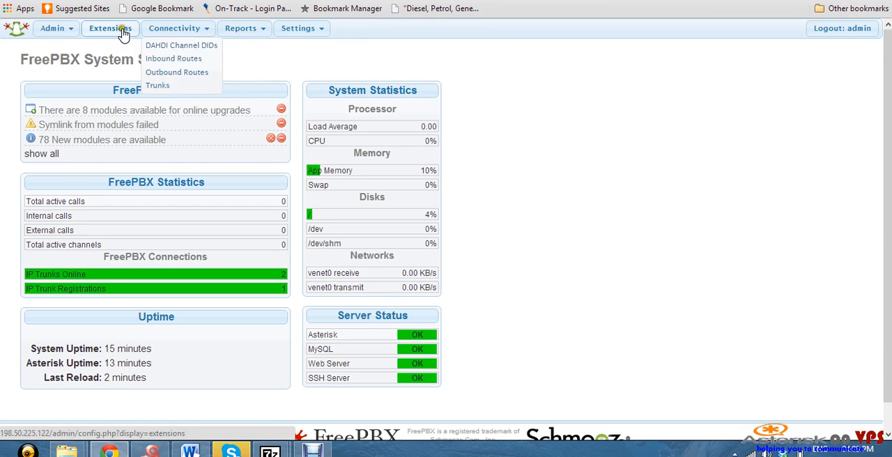
{"action": "left_click", "coordinate": [175, 85]}
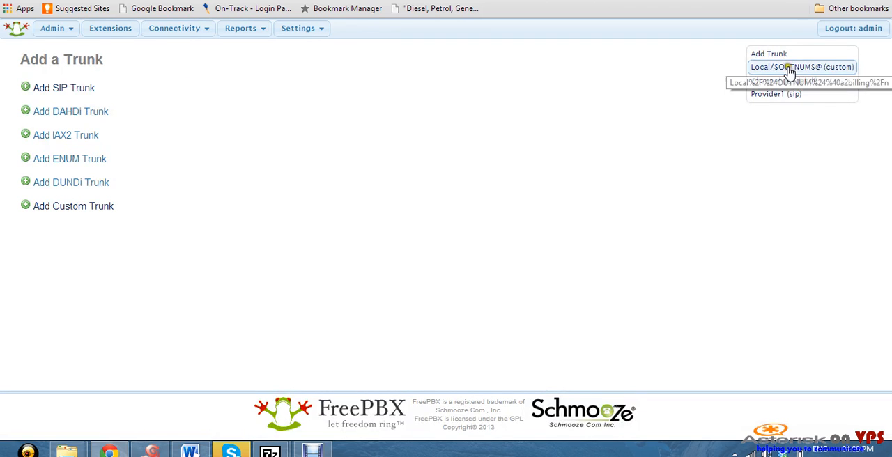
{"action": "left_click", "coordinate": [778, 95]}
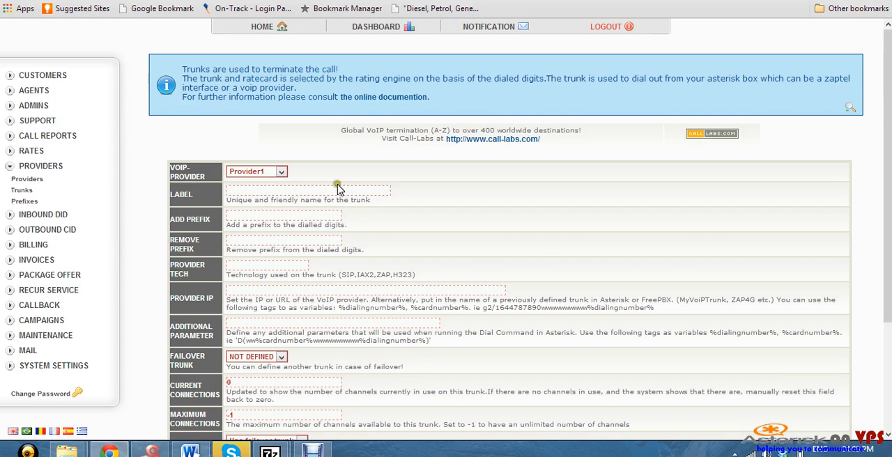
Label the new trunk Provider1 and set its provider technology to SIP
{"action": "left_click", "coordinate": [313, 190]}
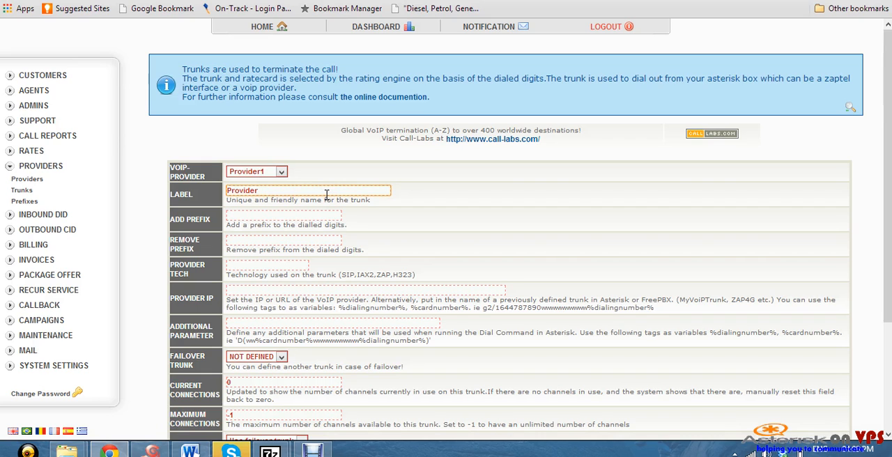
{"action": "left_click", "coordinate": [262, 261]}
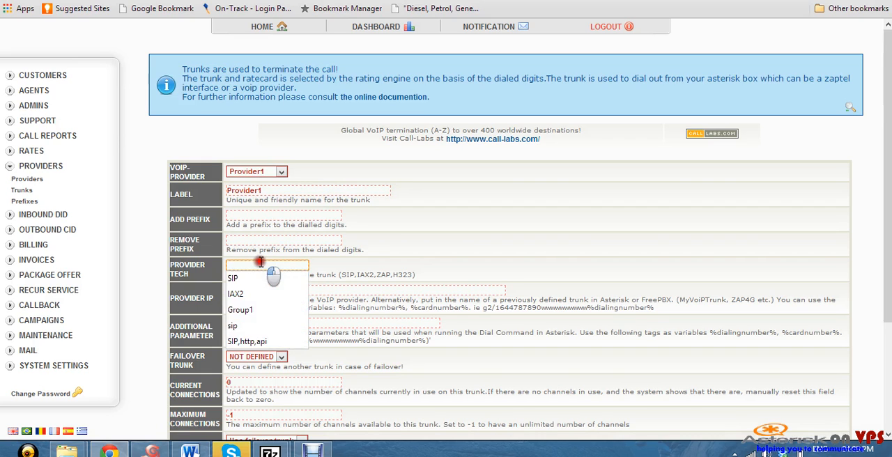
{"action": "left_click", "coordinate": [254, 278]}
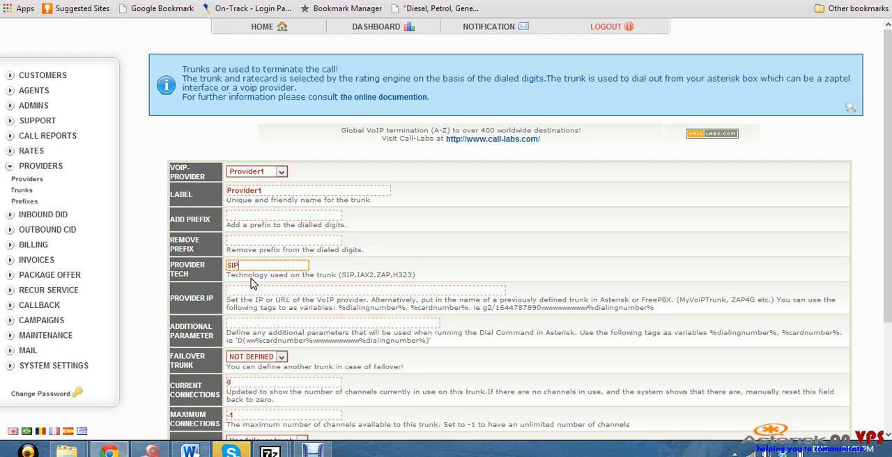
Copy the outgoing trunk name Provider1 from the SIP trunk's settings in the FreePBX browser tab
{"action": "scroll", "coordinate": [253, 284], "scroll_direction": "down", "scroll_amount": 1}
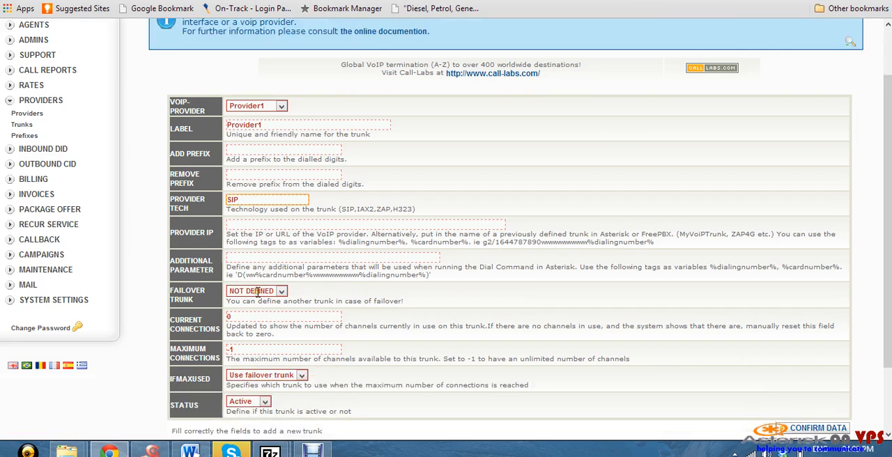
{"action": "left_click", "coordinate": [274, 223]}
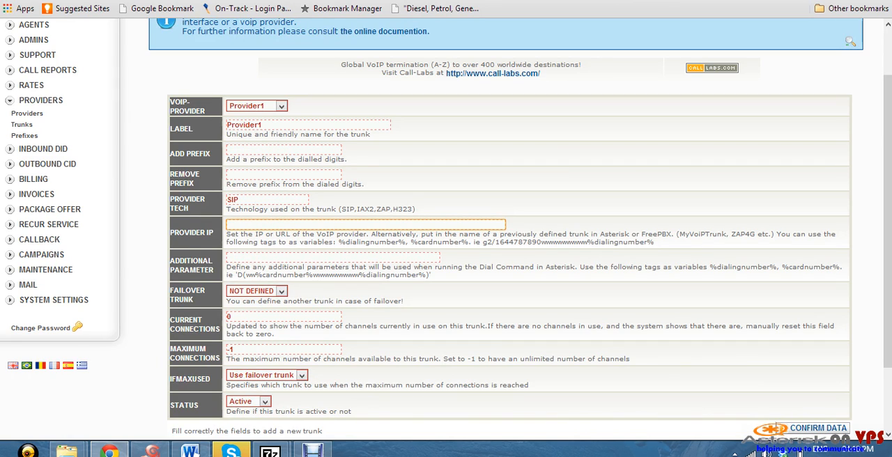
{"action": "left_click", "coordinate": [376, 2]}
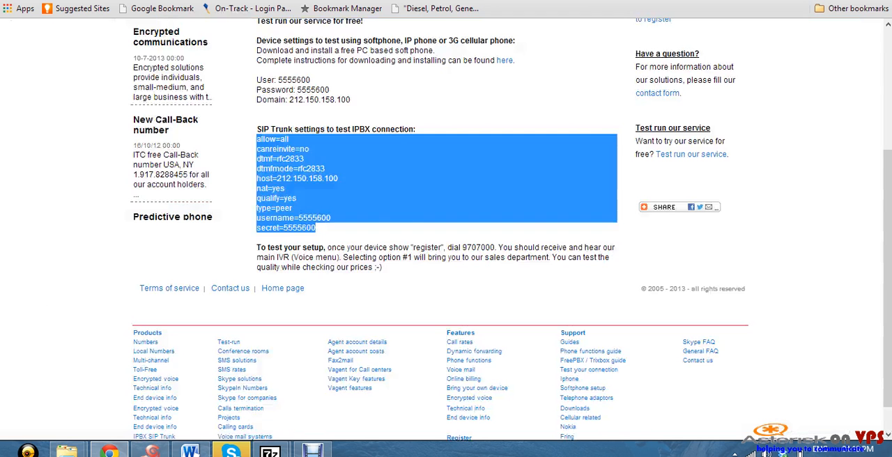
{"action": "left_click", "coordinate": [273, 180]}
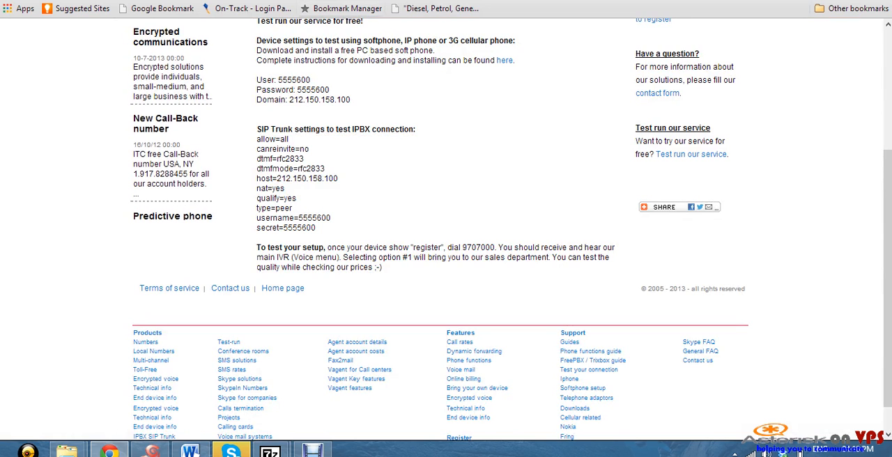
{"action": "key", "text": "ctrl+Tab"}
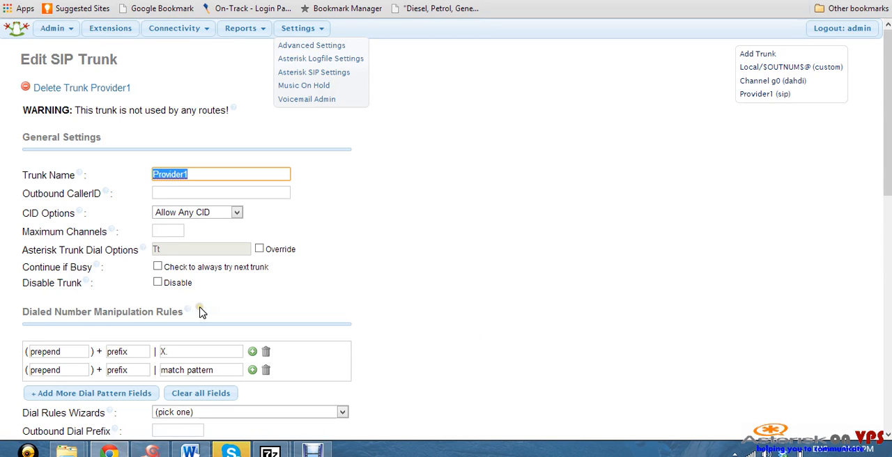
{"action": "right_click", "coordinate": [174, 176]}
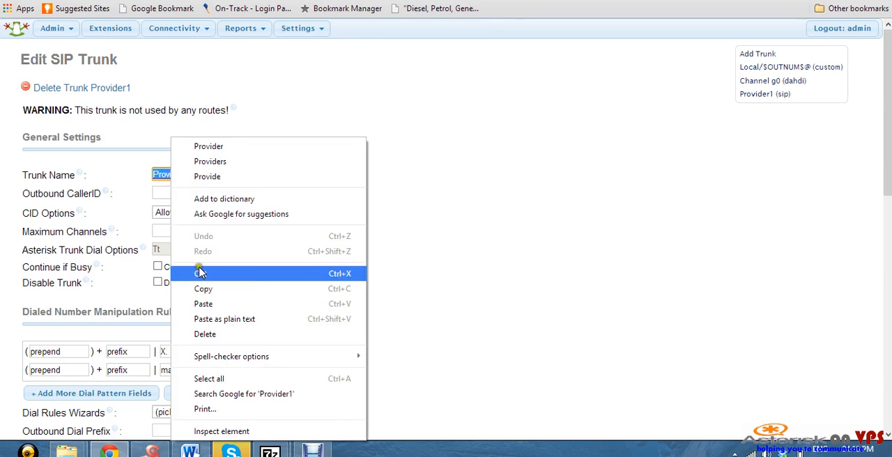
{"action": "left_click", "coordinate": [229, 296]}
{"action": "scroll", "coordinate": [432, 209], "scroll_direction": "down", "scroll_amount": 3}
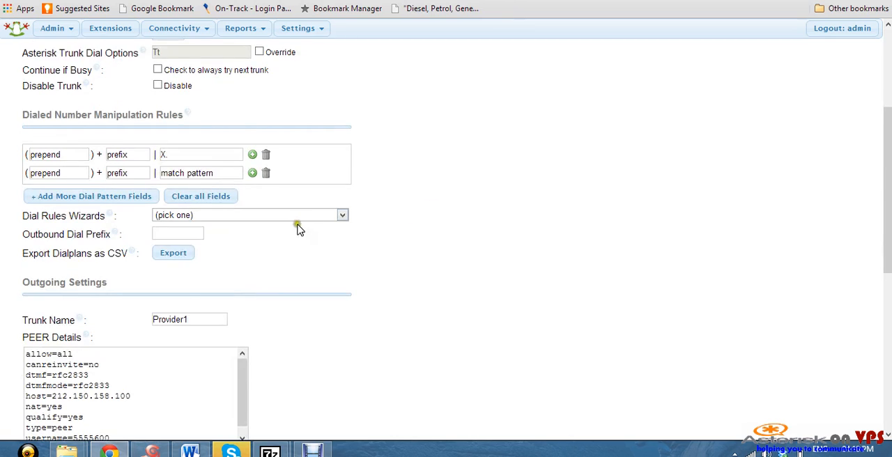
{"action": "left_click_drag", "start_coordinate": [189, 320], "coordinate": [161, 317]}
{"action": "right_click", "coordinate": [160, 318]}
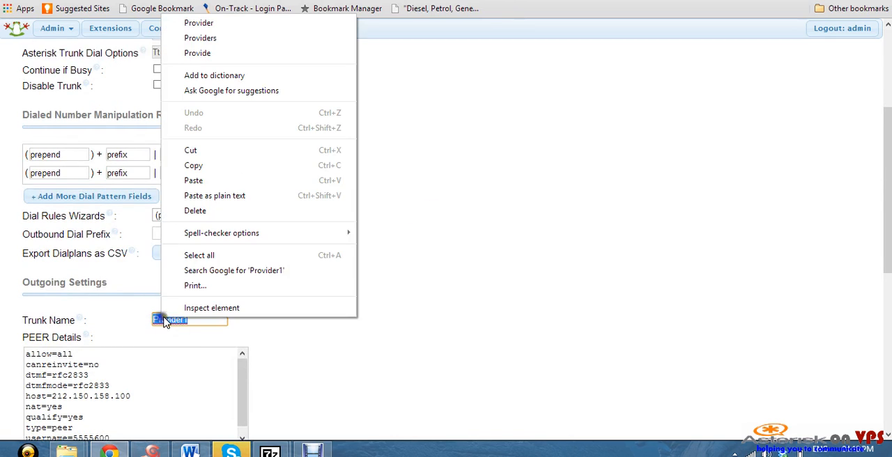
{"action": "left_click", "coordinate": [204, 162]}
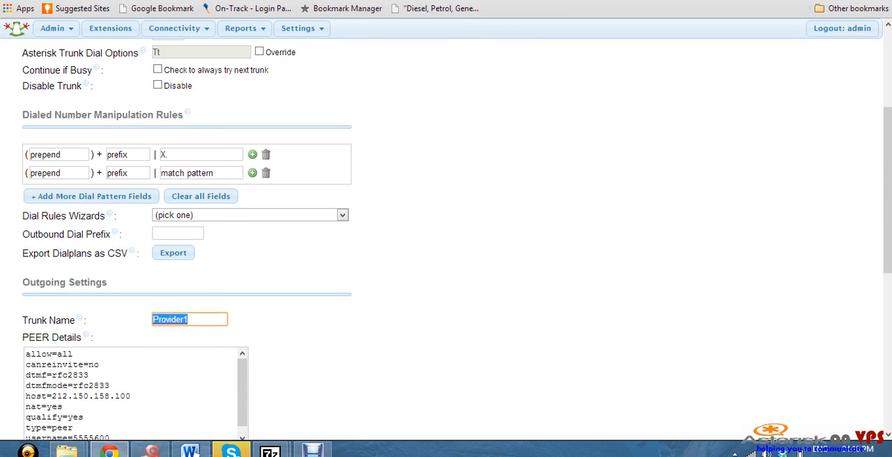
Back in A2Billing, paste Provider1 as the trunk's provider IP and confirm the new trunk
{"action": "key", "text": "ctrl+Tab"}
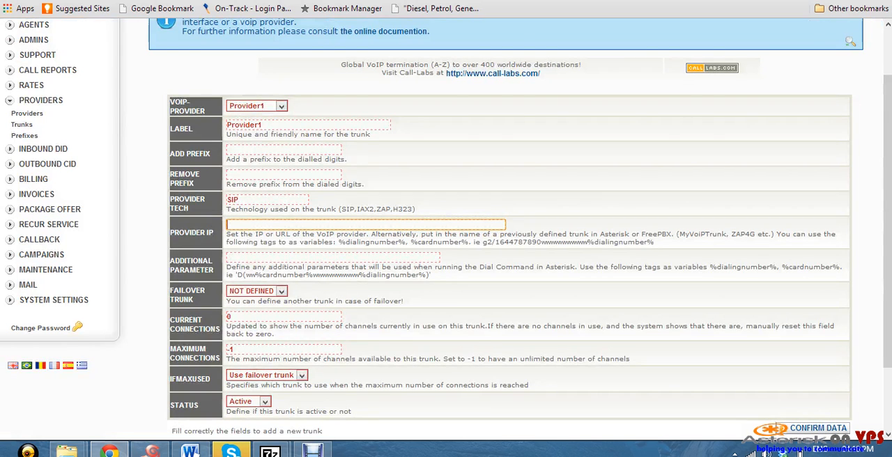
{"action": "right_click", "coordinate": [267, 228]}
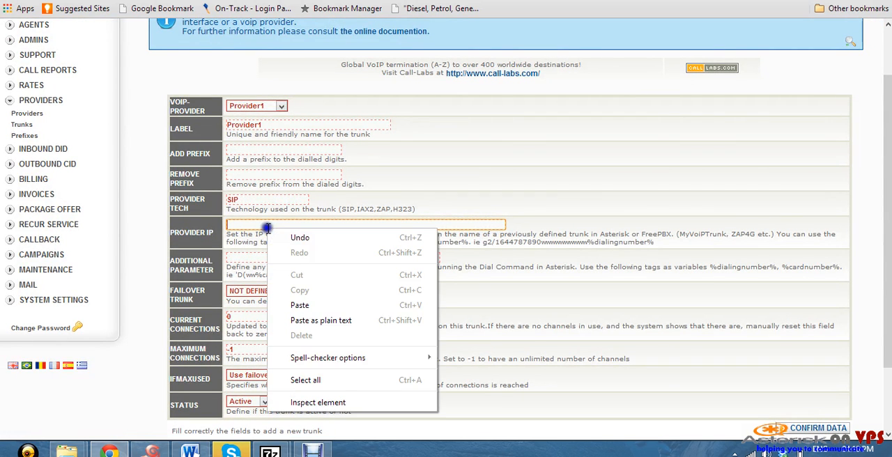
{"action": "left_click", "coordinate": [304, 309]}
{"action": "scroll", "coordinate": [345, 184], "scroll_direction": "down", "scroll_amount": 3}
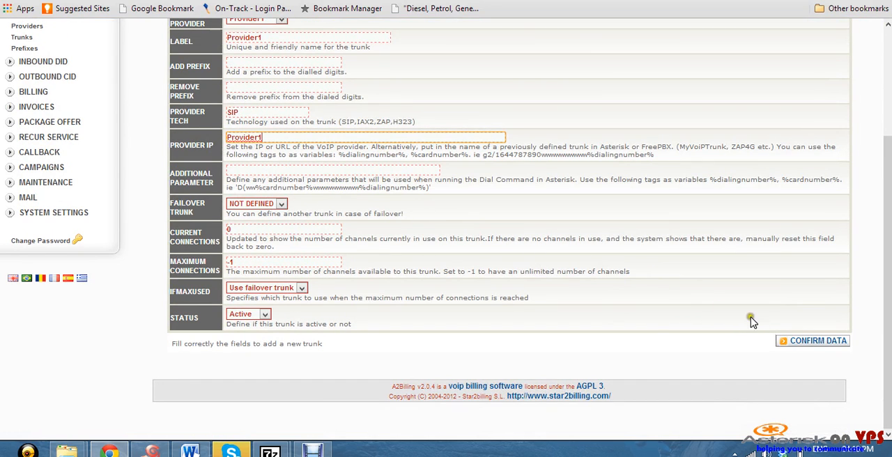
{"action": "left_click", "coordinate": [815, 345]}
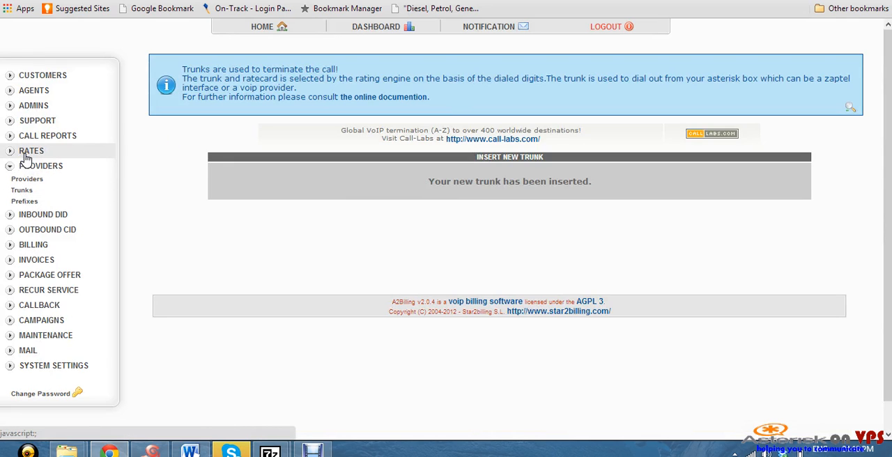
Add a call plan named Callplan1 with international prefix removal set to Yes and confirm it
{"action": "left_click", "coordinate": [26, 155]}
{"action": "left_click", "coordinate": [27, 166]}
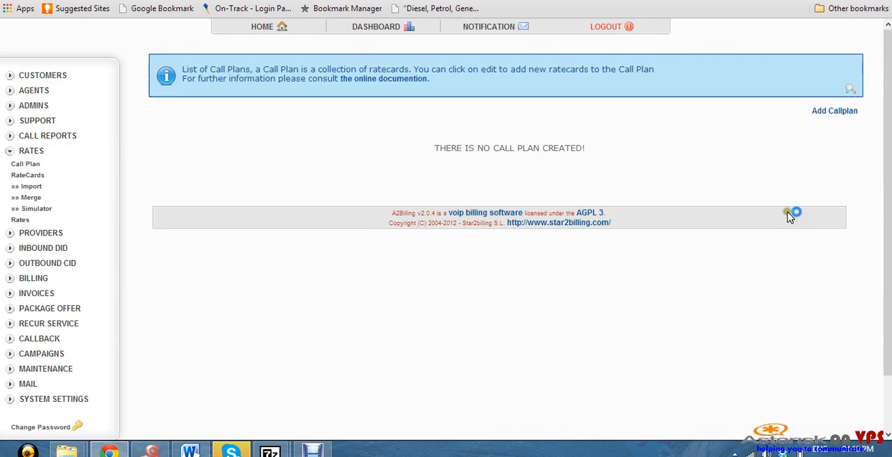
{"action": "left_click", "coordinate": [814, 116]}
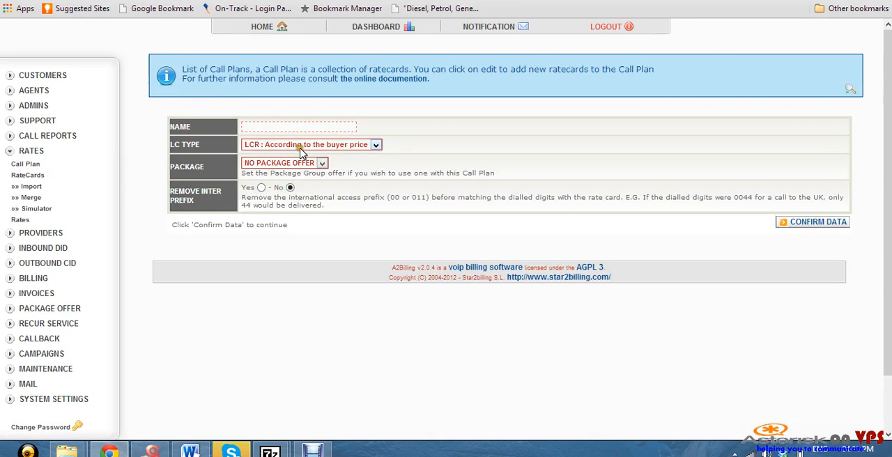
{"action": "left_click", "coordinate": [307, 124]}
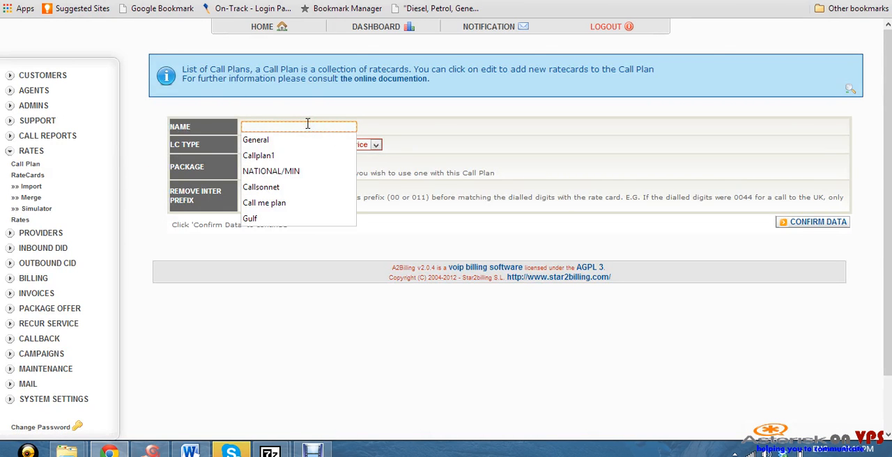
{"action": "type", "text": "C"}
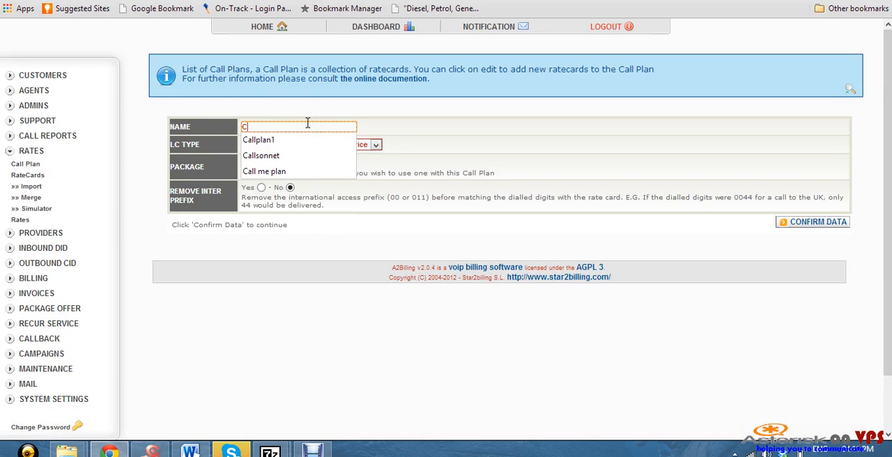
{"action": "type", "text": "all"}
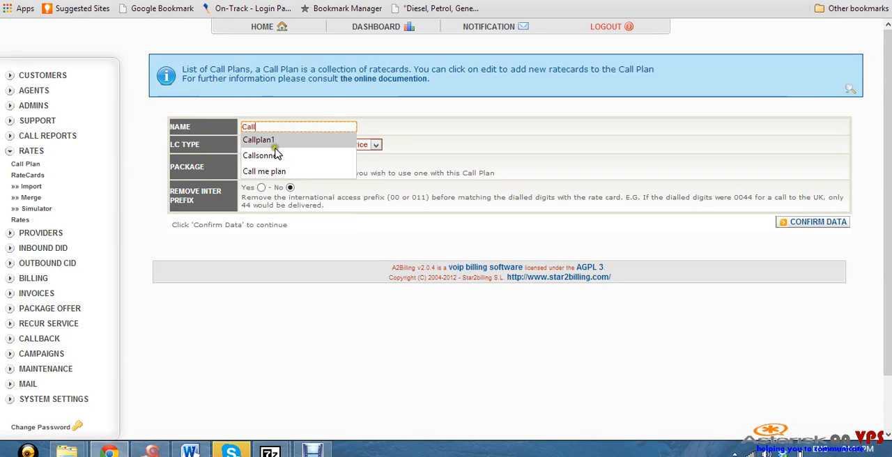
{"action": "left_click", "coordinate": [258, 141]}
{"action": "left_click", "coordinate": [260, 188]}
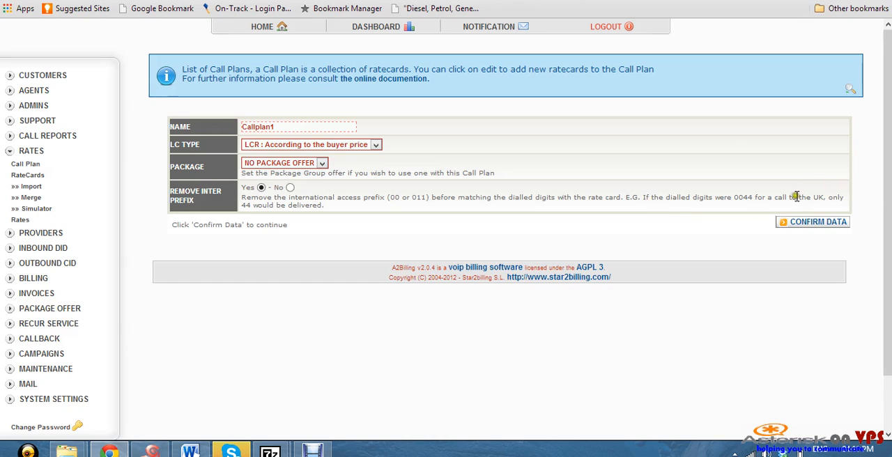
{"action": "left_click", "coordinate": [819, 224]}
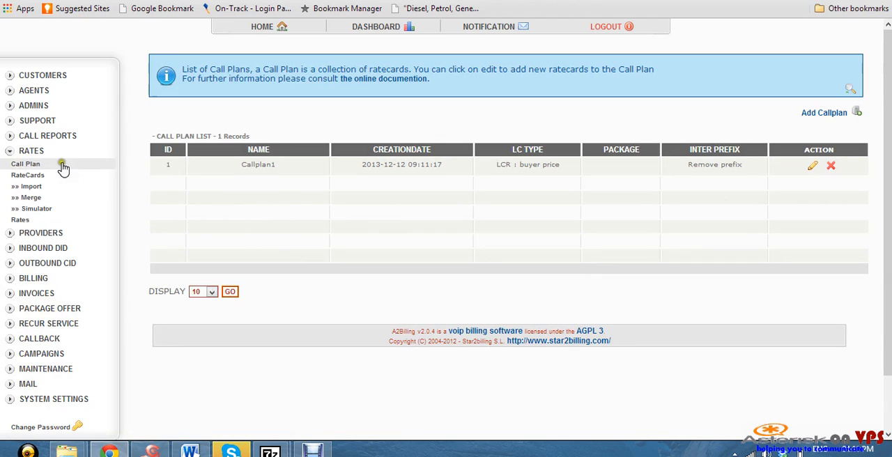
Add a ratecard with the tariff name Ratecard1 on the Provider1 trunk and confirm it
{"action": "left_click", "coordinate": [32, 175]}
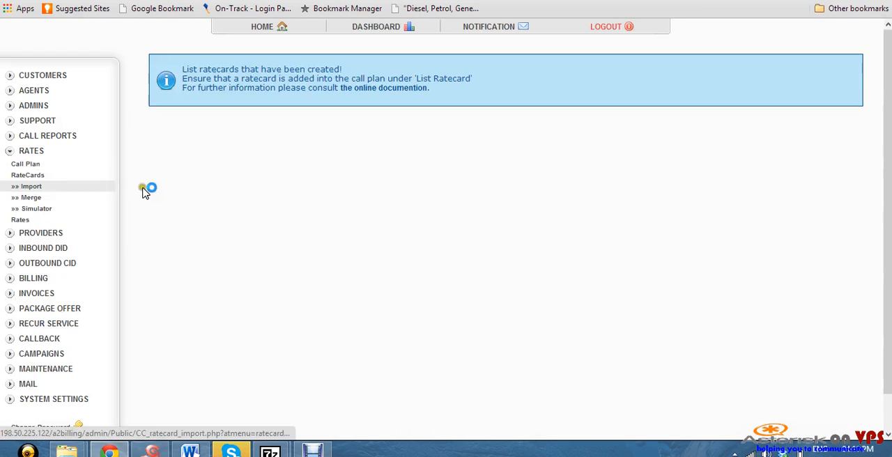
{"action": "left_click", "coordinate": [831, 124]}
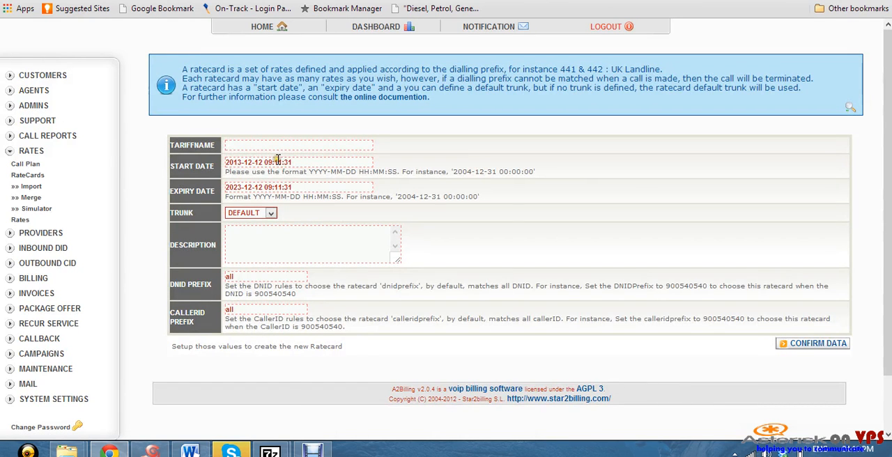
{"action": "left_click", "coordinate": [283, 145]}
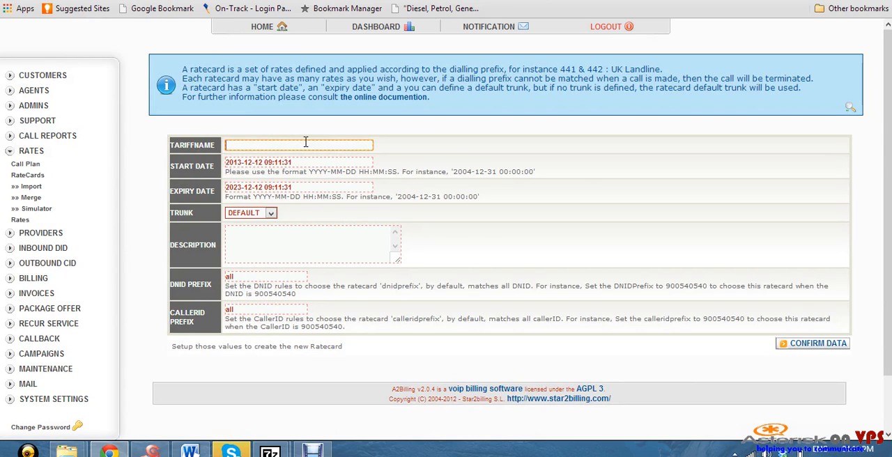
{"action": "type", "text": "Ra"}
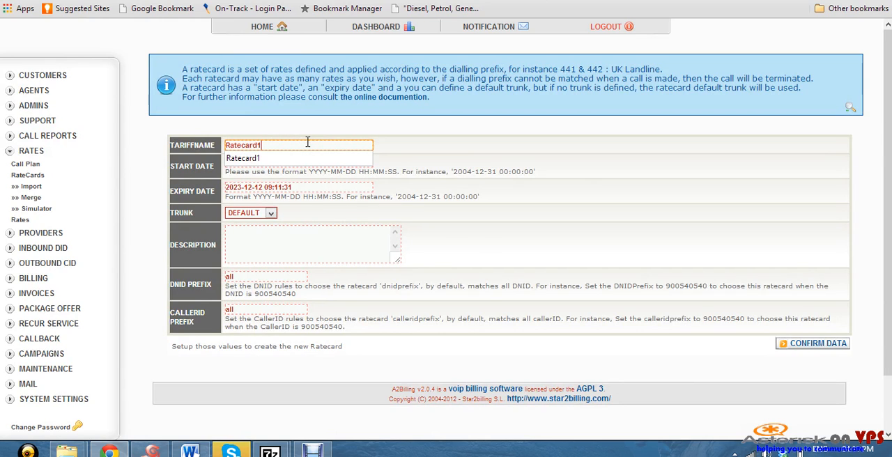
{"action": "type", "text": "tecard1"}
{"action": "left_click", "coordinate": [286, 159]}
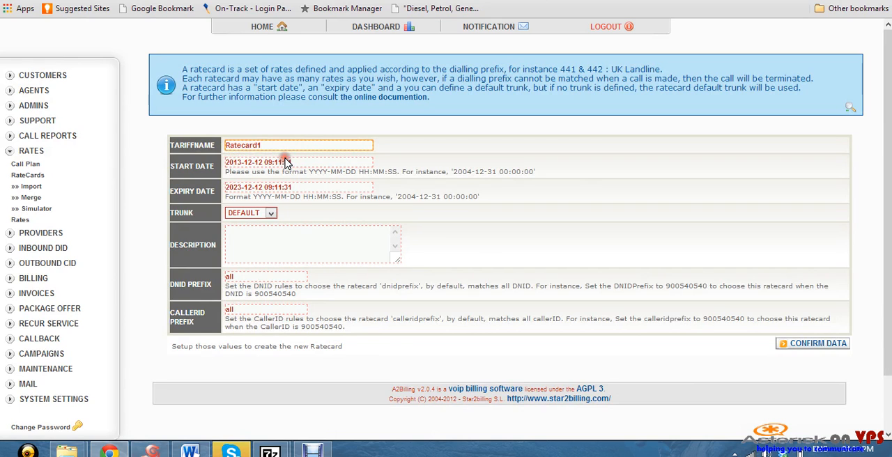
{"action": "left_click", "coordinate": [272, 215]}
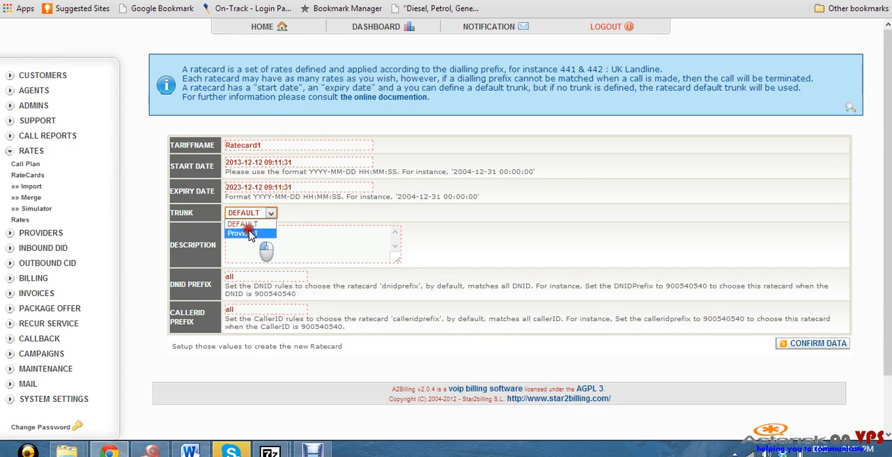
{"action": "left_click", "coordinate": [249, 234]}
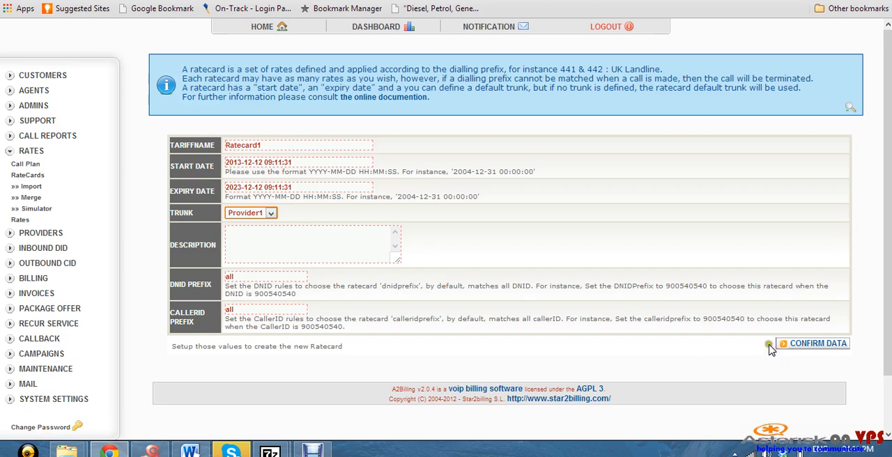
{"action": "left_click", "coordinate": [814, 345]}
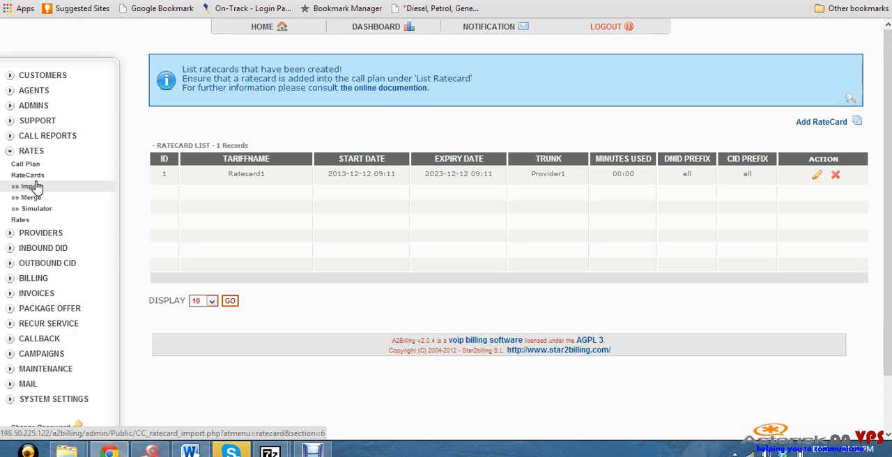
Start adding a rate for Ratecard1 and set its dial prefix to 27
{"action": "left_click", "coordinate": [21, 223]}
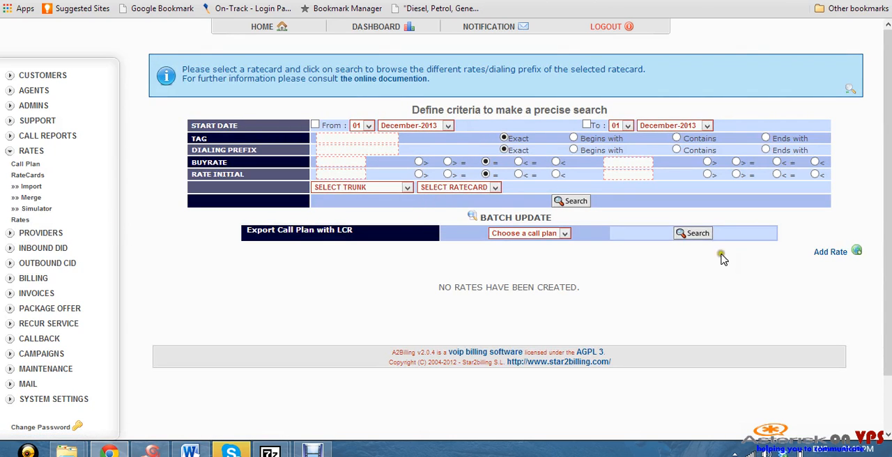
{"action": "left_click", "coordinate": [820, 253]}
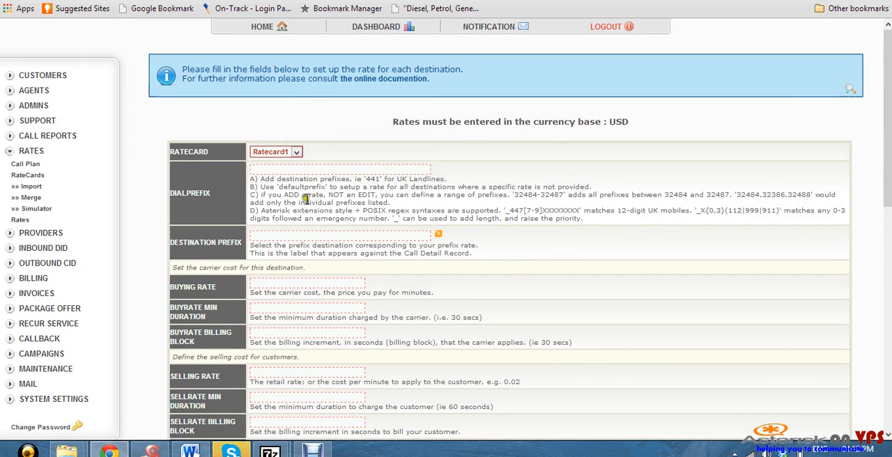
{"action": "left_click", "coordinate": [332, 169]}
{"action": "type", "text": "2"}
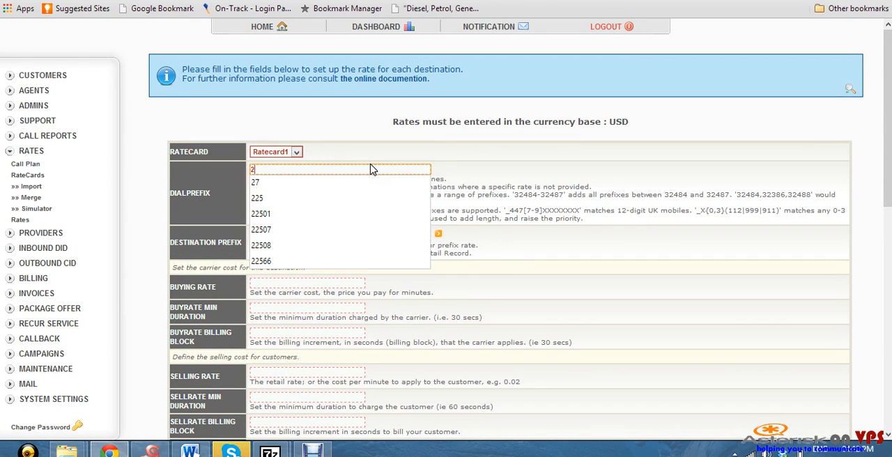
{"action": "type", "text": "7"}
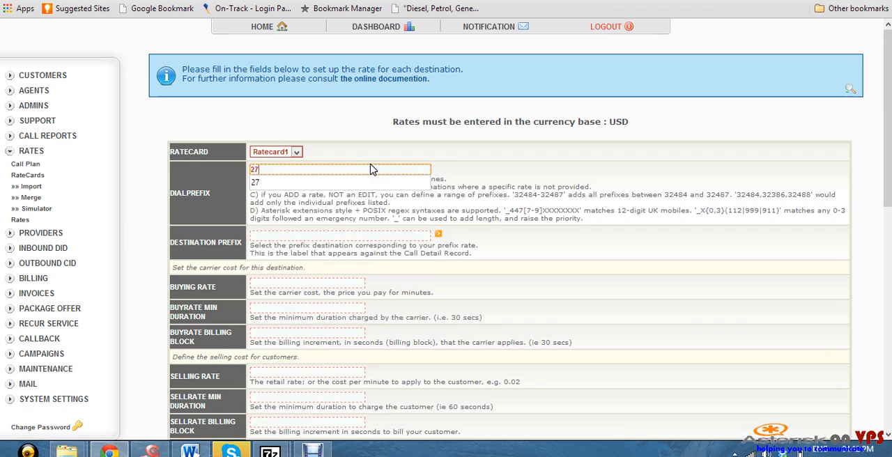
{"action": "left_click", "coordinate": [334, 182]}
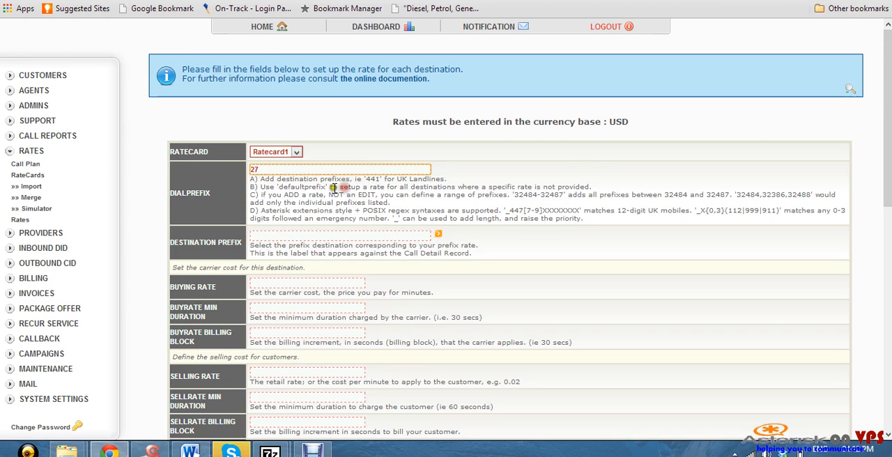
{"action": "scroll", "coordinate": [325, 188], "scroll_direction": "down", "scroll_amount": 1}
Set the rate's destination prefix to 27, leaving the buying rate empty
{"action": "left_click", "coordinate": [269, 219]}
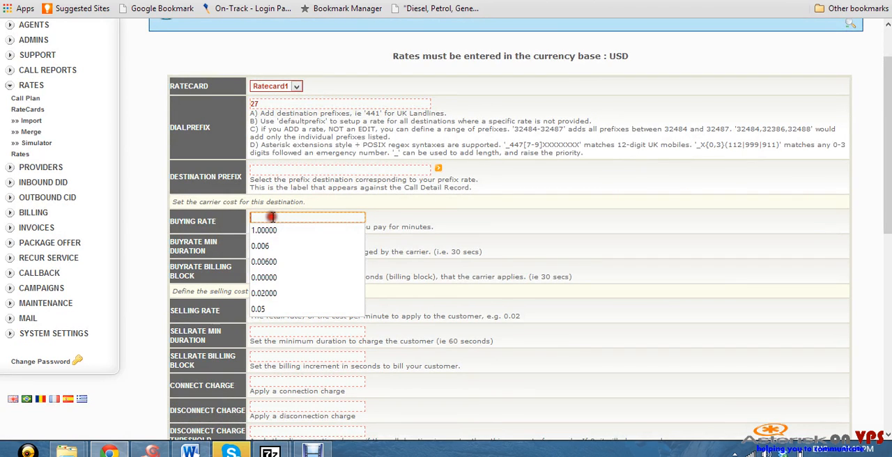
{"action": "type", "text": "27"}
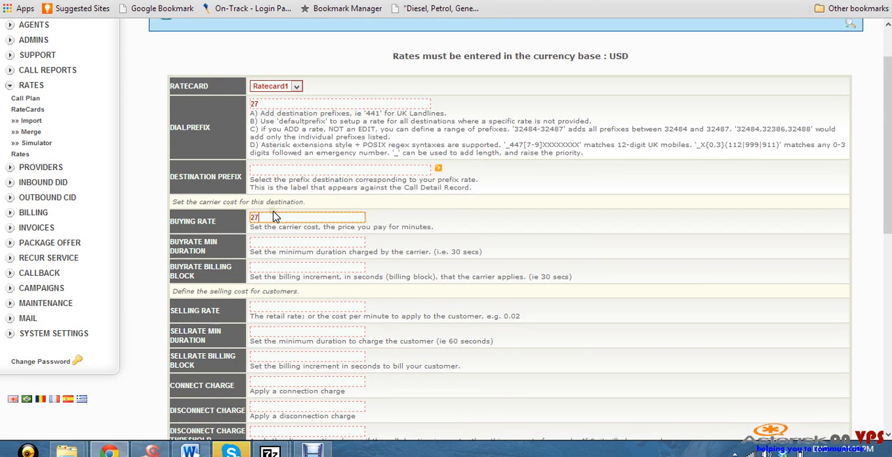
{"action": "left_click", "coordinate": [273, 170]}
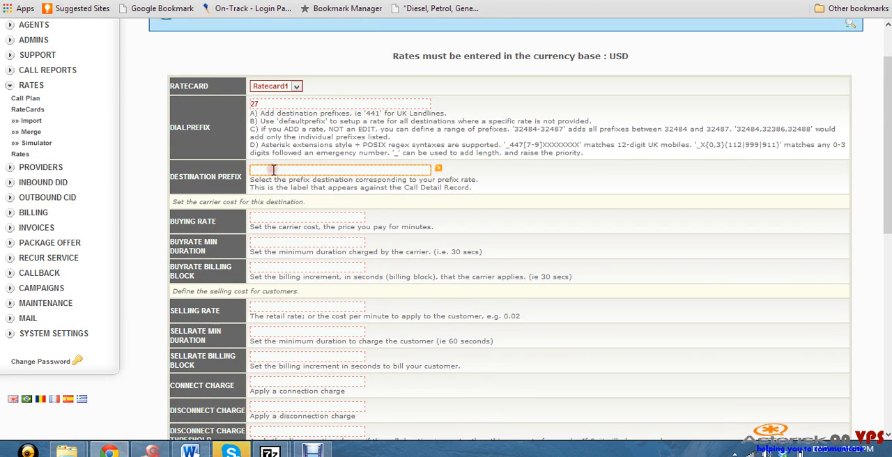
{"action": "type", "text": "27"}
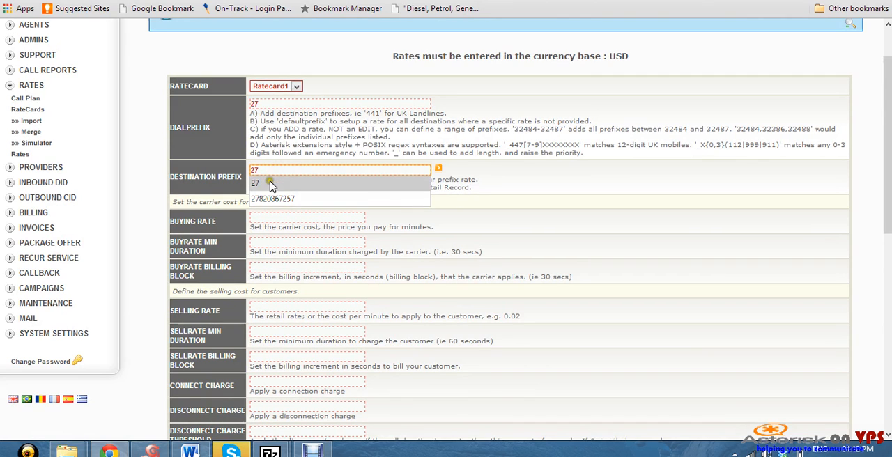
{"action": "left_click", "coordinate": [271, 182]}
Set the buying rate to 0.02 and the selling rate to 0.025
{"action": "left_click", "coordinate": [264, 216]}
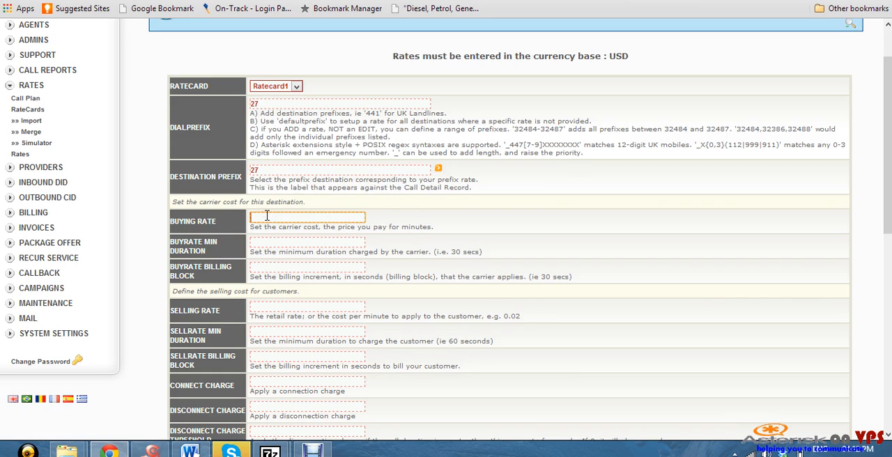
{"action": "type", "text": "0.0"}
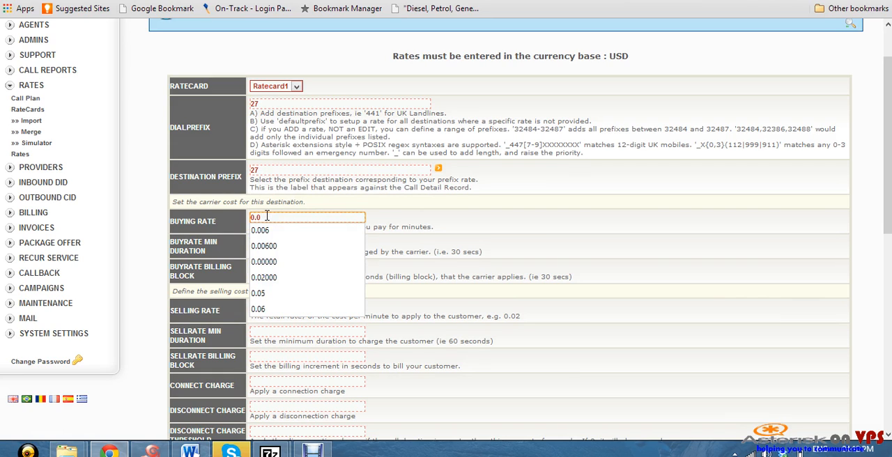
{"action": "type", "text": "2"}
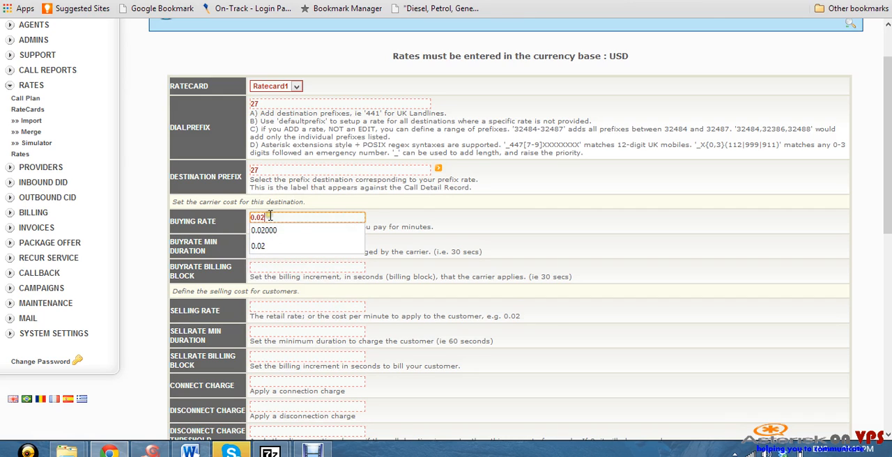
{"action": "left_click", "coordinate": [570, 231]}
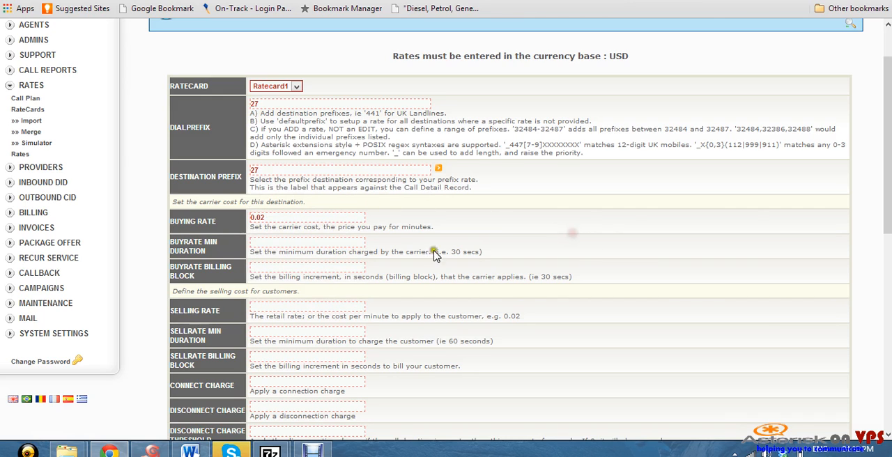
{"action": "left_click", "coordinate": [279, 309]}
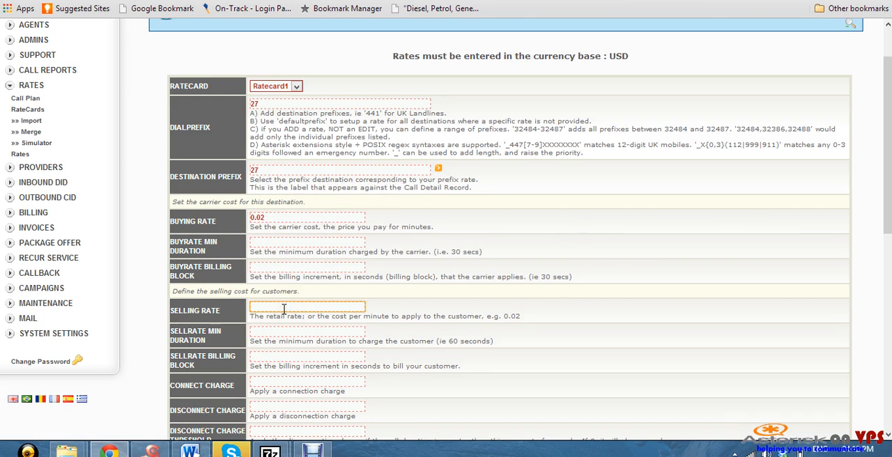
{"action": "type", "text": "0."}
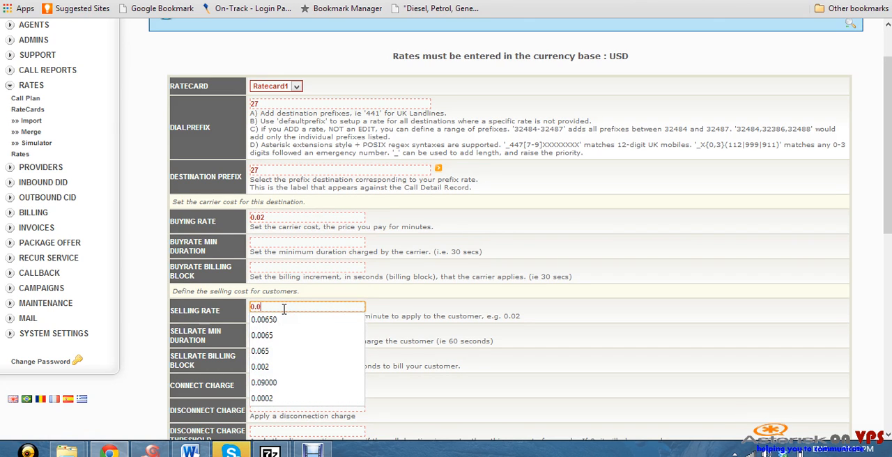
{"action": "type", "text": "025"}
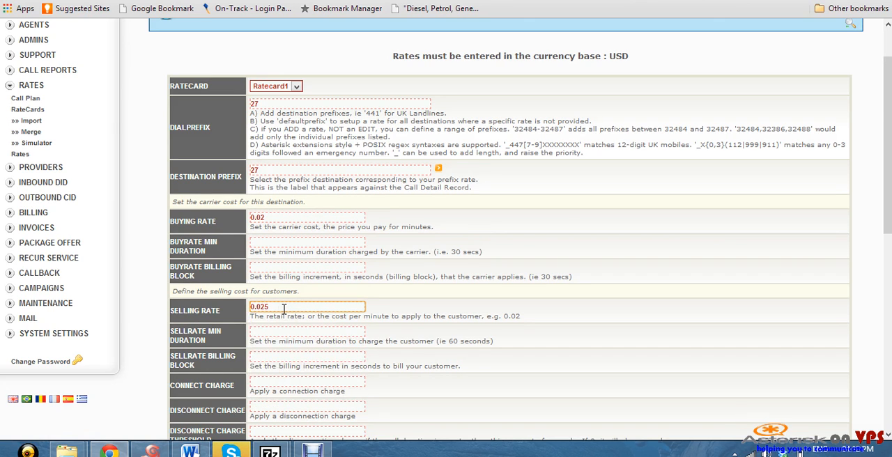
Assign the Provider1 trunk to the new rate and confirm it
{"action": "scroll", "coordinate": [312, 264], "scroll_direction": "down", "scroll_amount": 4}
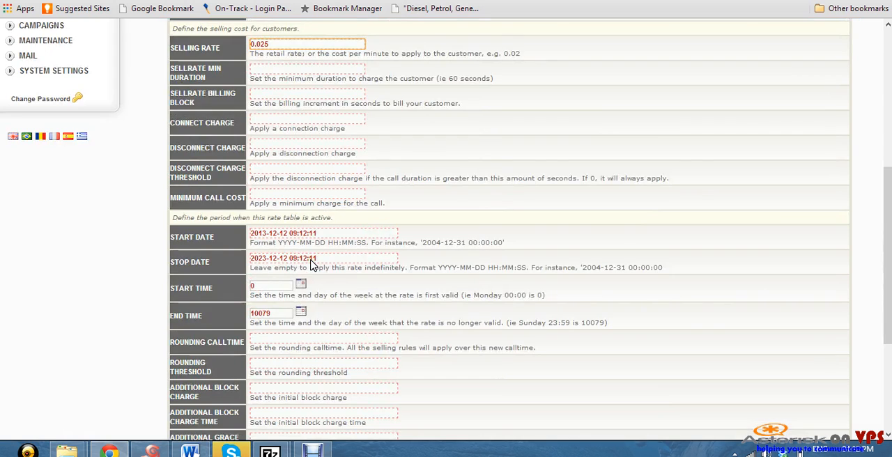
{"action": "scroll", "coordinate": [312, 265], "scroll_direction": "down", "scroll_amount": 3}
{"action": "left_click", "coordinate": [304, 268]}
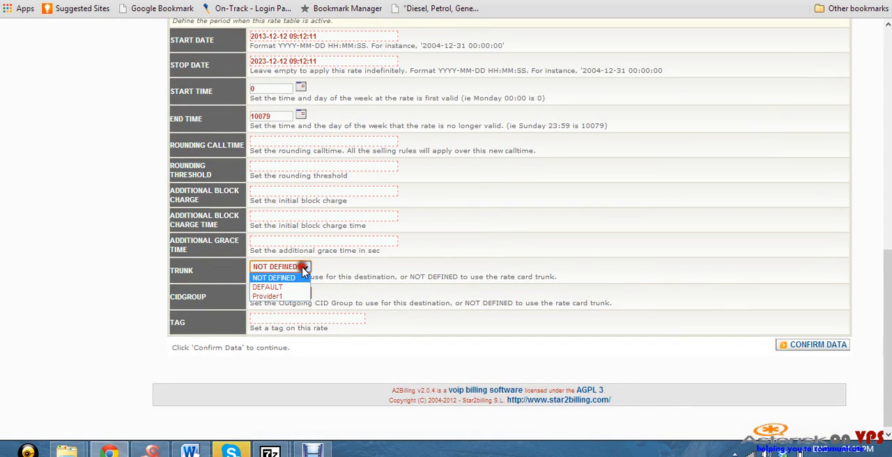
{"action": "left_click", "coordinate": [282, 298]}
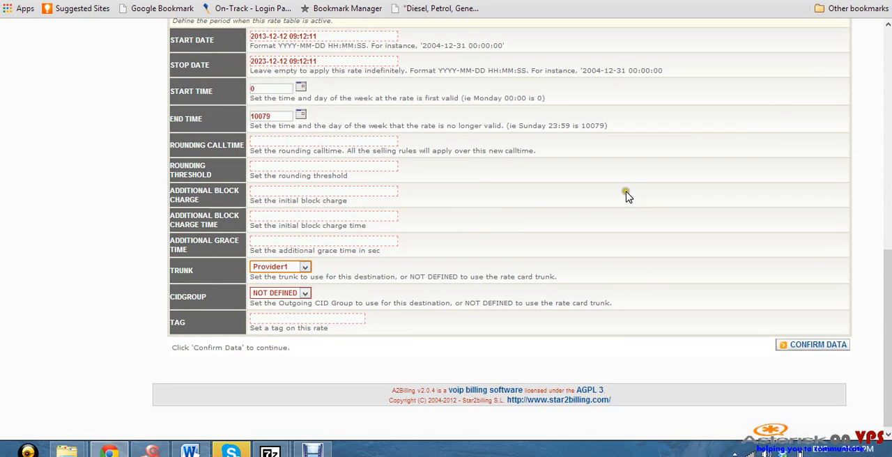
{"action": "scroll", "coordinate": [627, 199], "scroll_direction": "up", "scroll_amount": 6}
{"action": "scroll", "coordinate": [632, 209], "scroll_direction": "down", "scroll_amount": 6}
{"action": "left_click", "coordinate": [800, 346]}
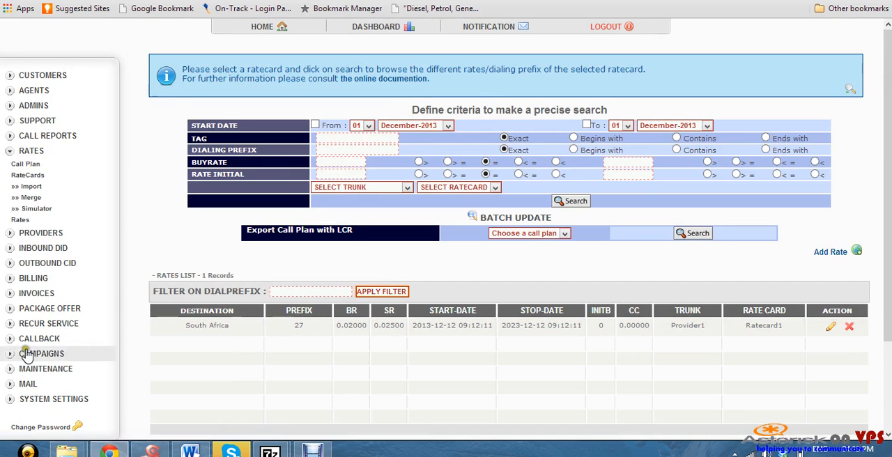
Start adding a new customer and shorten the generated WebUI login to its first four digits
{"action": "left_click", "coordinate": [43, 75]}
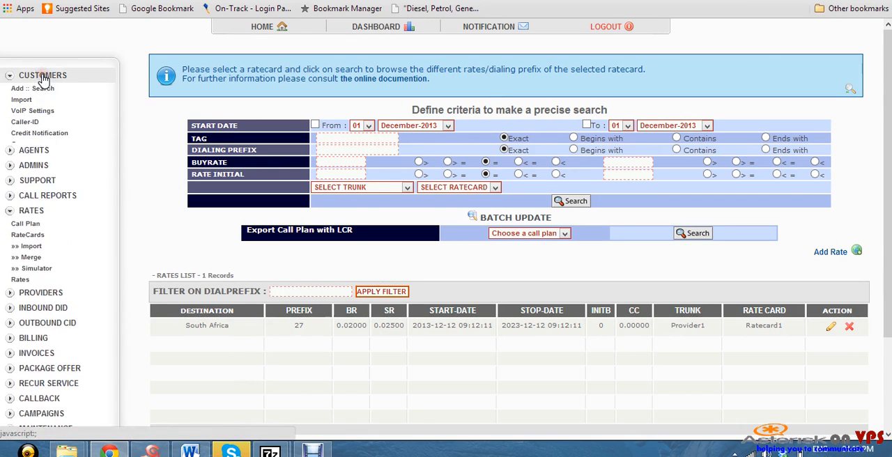
{"action": "left_click", "coordinate": [33, 94]}
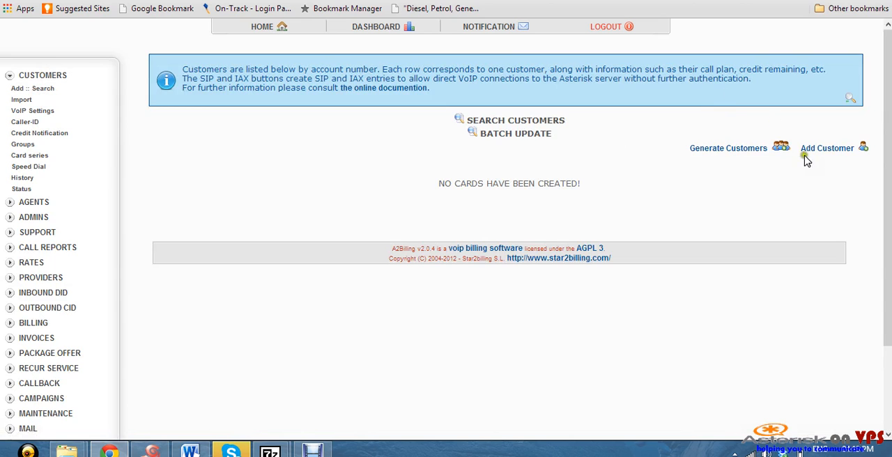
{"action": "left_click", "coordinate": [822, 149]}
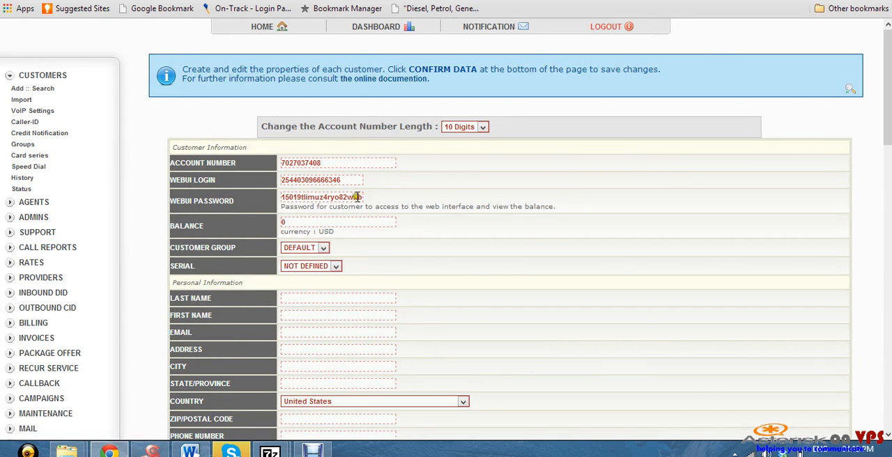
{"action": "scroll", "coordinate": [359, 202], "scroll_direction": "down", "scroll_amount": 1}
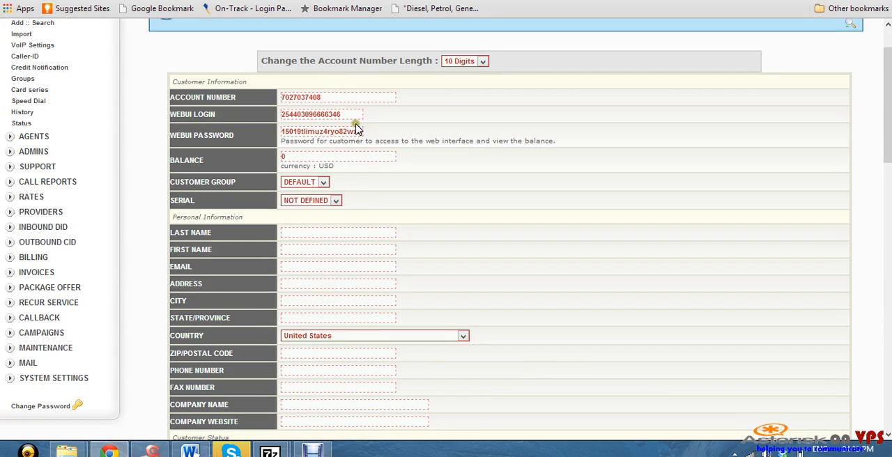
{"action": "left_click_drag", "start_coordinate": [326, 114], "coordinate": [298, 116]}
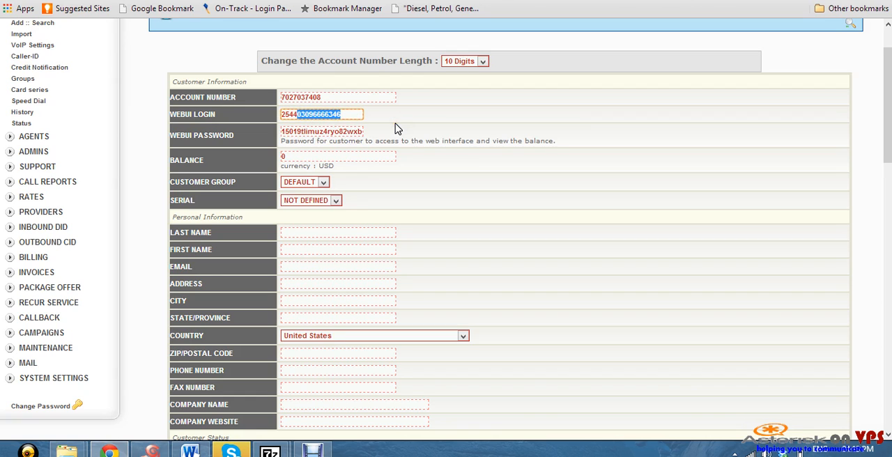
{"action": "key", "text": "BackSpace"}
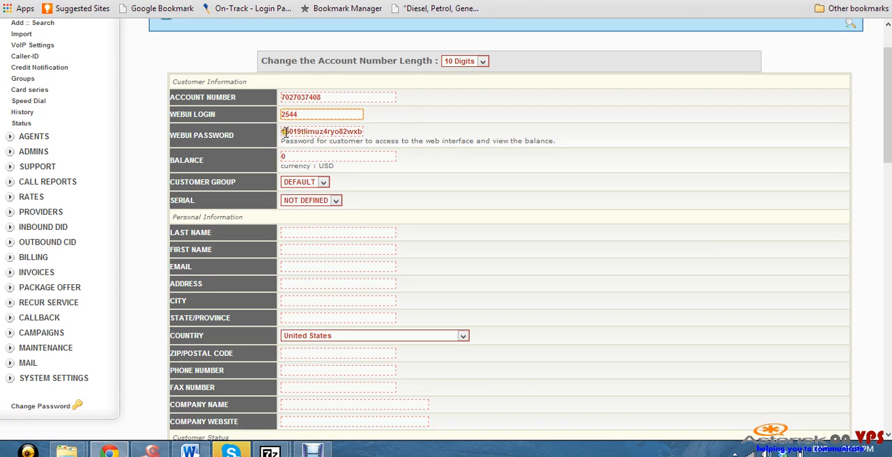
Replace the customer's generated WebUI password with the chosen account password
{"action": "left_click_drag", "start_coordinate": [281, 131], "coordinate": [452, 134]}
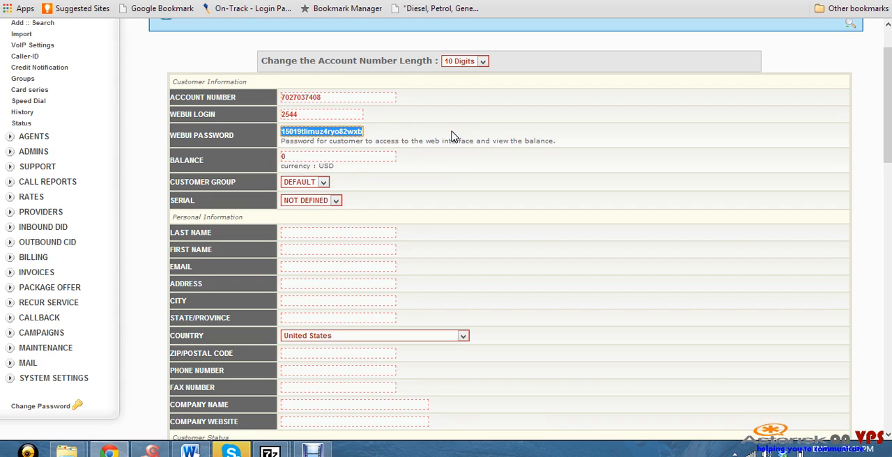
{"action": "type", "text": "demo"}
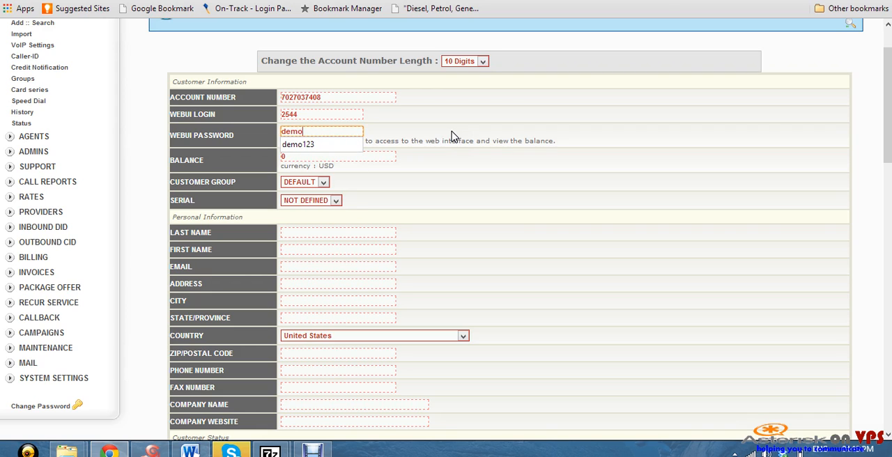
{"action": "type", "text": "123"}
{"action": "left_click", "coordinate": [337, 145]}
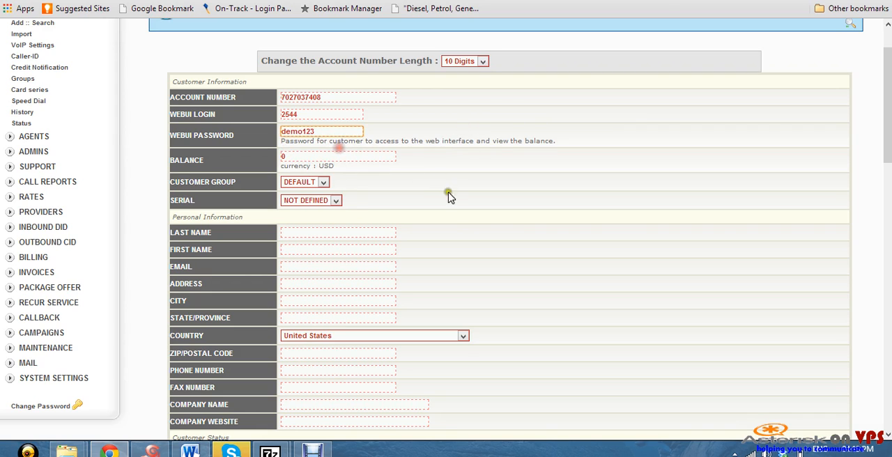
Set the customer's balance to 10 and enter the last name
{"action": "double_click", "coordinate": [283, 157]}
{"action": "type", "text": "10"}
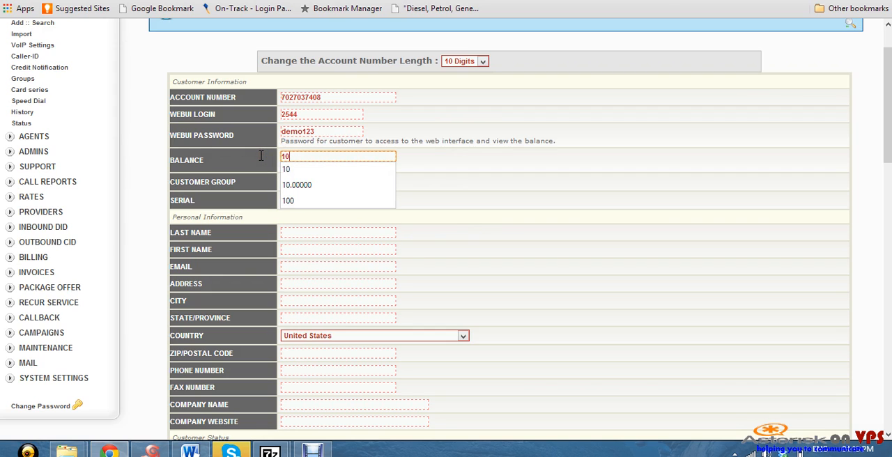
{"action": "left_click", "coordinate": [286, 170]}
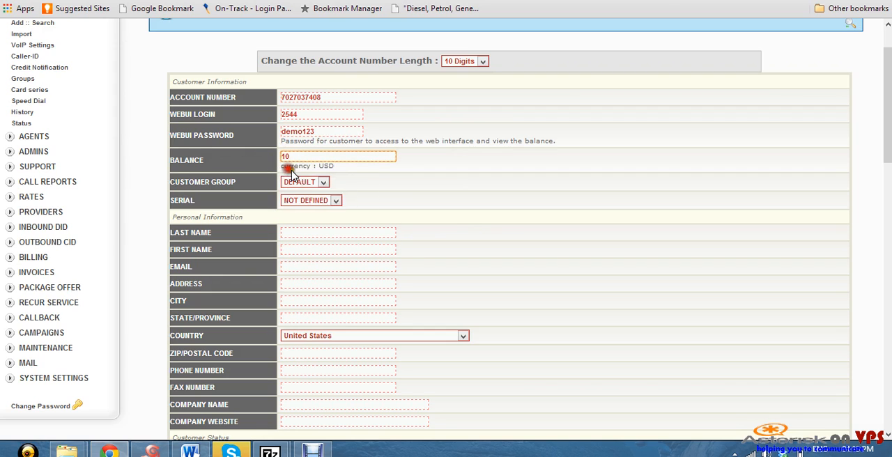
{"action": "left_click", "coordinate": [375, 233]}
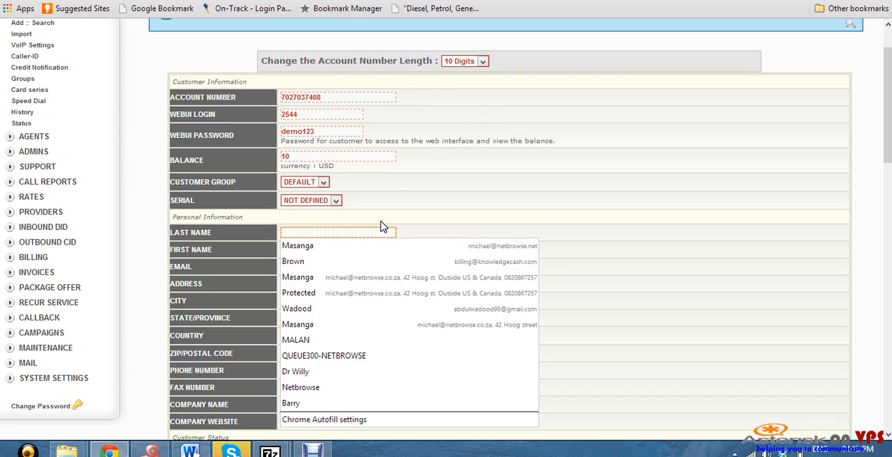
{"action": "type", "text": "MM Maaa"}
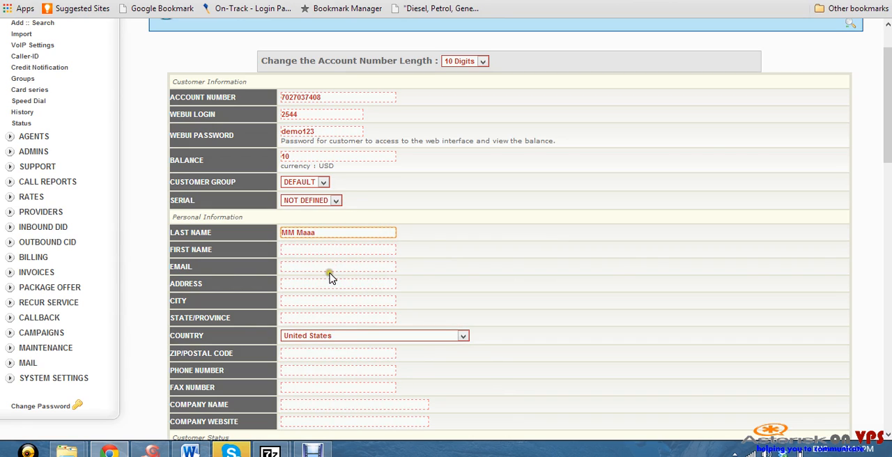
Use Callplan1 as the customer's call plan, with automatic SIP and IAX config creation set to Yes
{"action": "scroll", "coordinate": [330, 277], "scroll_direction": "down", "scroll_amount": 3}
{"action": "scroll", "coordinate": [330, 277], "scroll_direction": "down", "scroll_amount": 2}
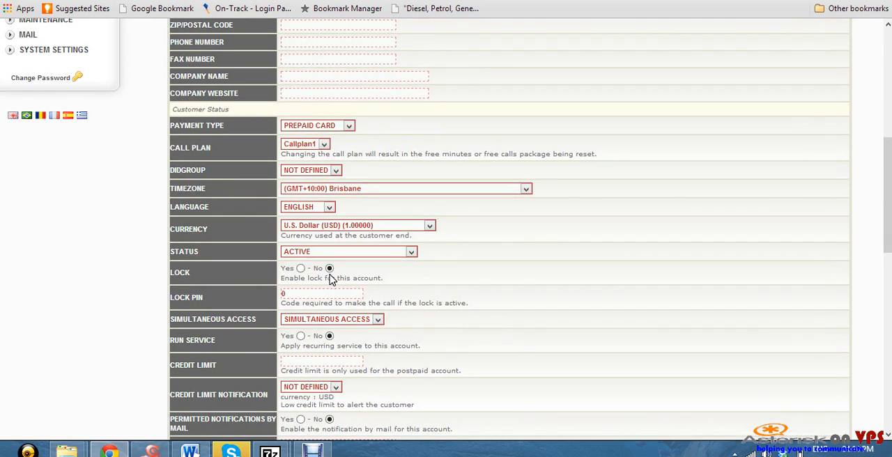
{"action": "left_click", "coordinate": [327, 139]}
{"action": "left_click", "coordinate": [326, 141]}
{"action": "left_click", "coordinate": [326, 142]}
{"action": "scroll", "coordinate": [362, 251], "scroll_direction": "down", "scroll_amount": 10}
{"action": "scroll", "coordinate": [362, 247], "scroll_direction": "up", "scroll_amount": 4}
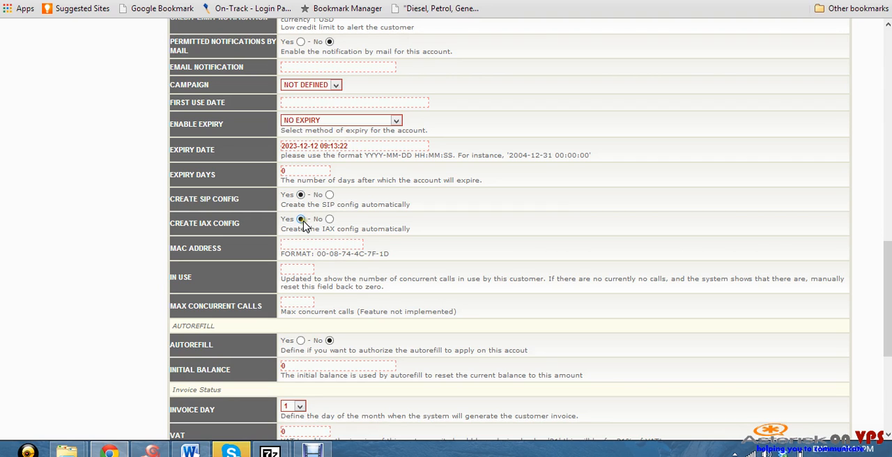
Save the new customer and open the customers' VoIP settings to check the SIP configuration entry
{"action": "scroll", "coordinate": [606, 282], "scroll_direction": "down", "scroll_amount": 5}
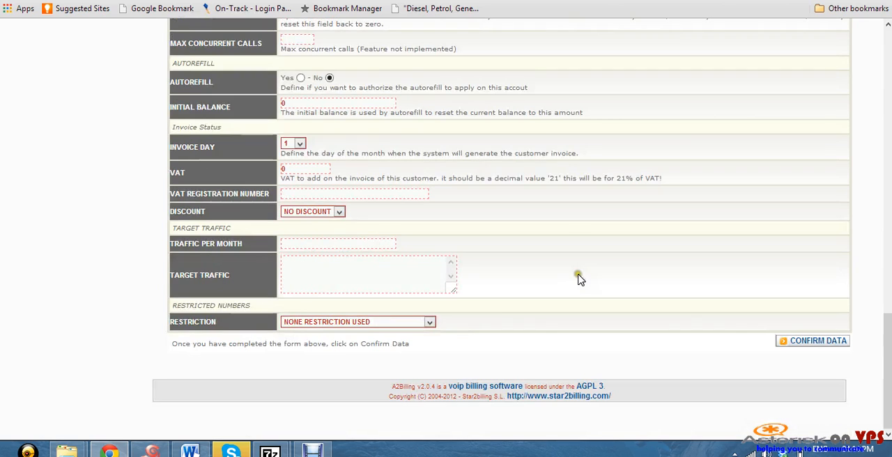
{"action": "left_click", "coordinate": [812, 342]}
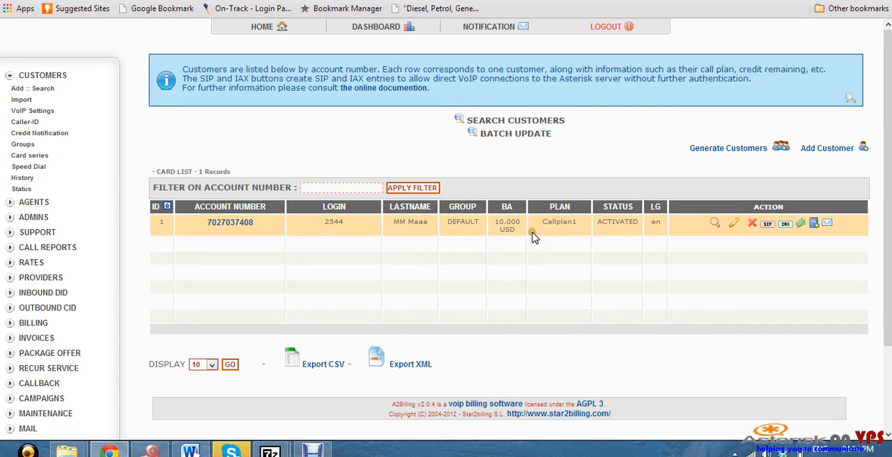
{"action": "left_click", "coordinate": [57, 113]}
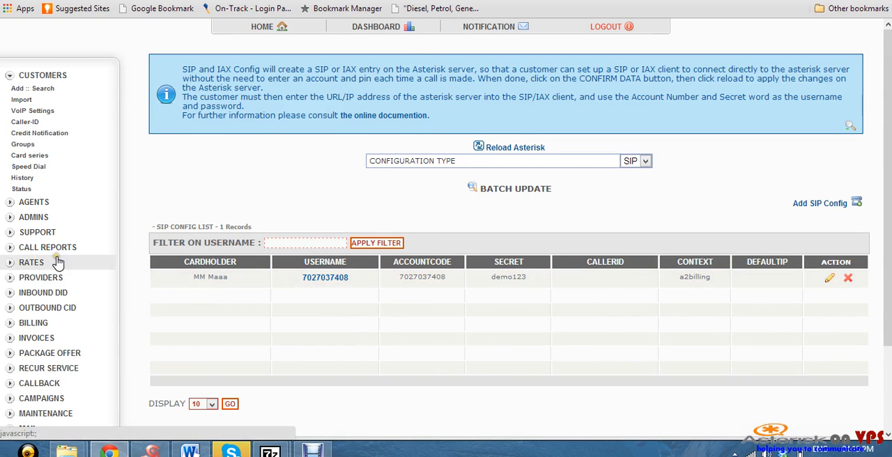
In the global system settings, set the agi-conf1 Asterisk Version value to 1_6 and save it
{"action": "scroll", "coordinate": [60, 258], "scroll_direction": "down", "scroll_amount": 2}
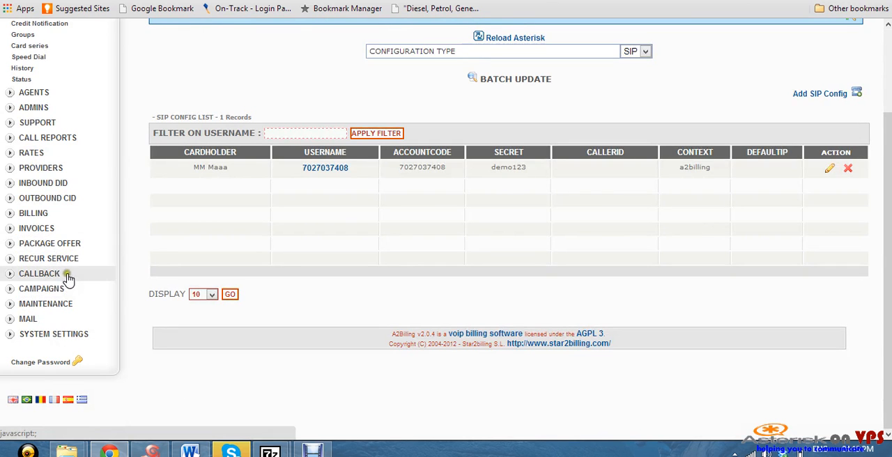
{"action": "left_click", "coordinate": [65, 334]}
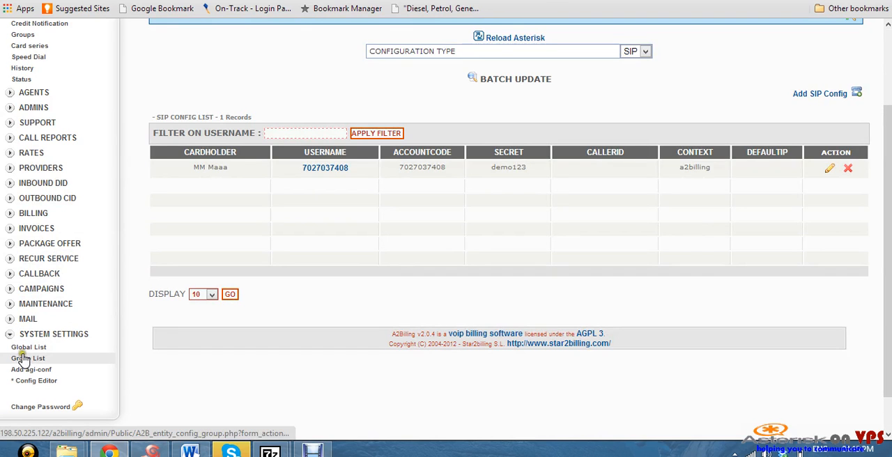
{"action": "left_click", "coordinate": [33, 348]}
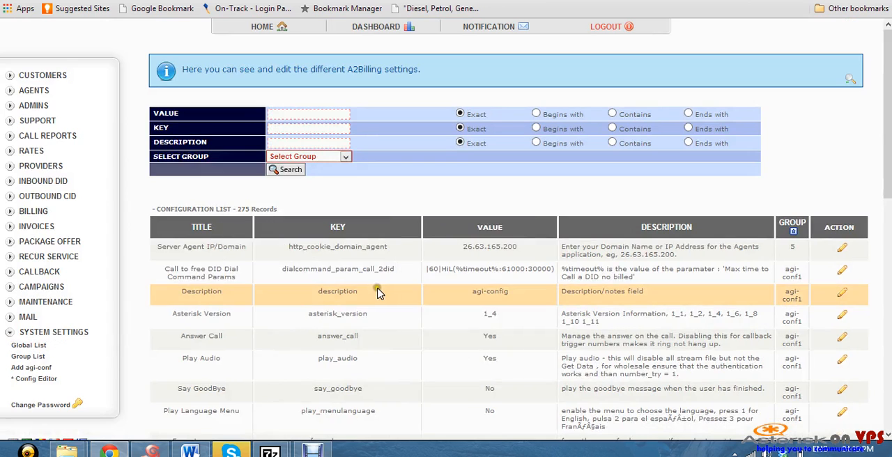
{"action": "scroll", "coordinate": [383, 290], "scroll_direction": "down", "scroll_amount": 3}
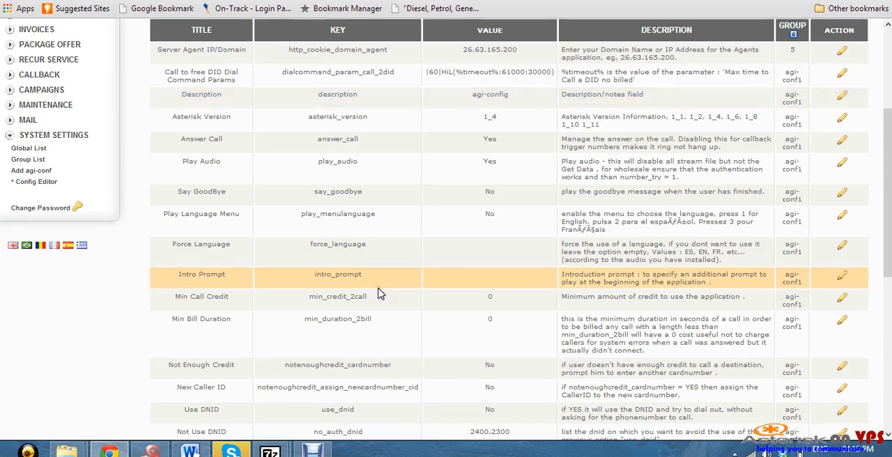
{"action": "left_click", "coordinate": [841, 123]}
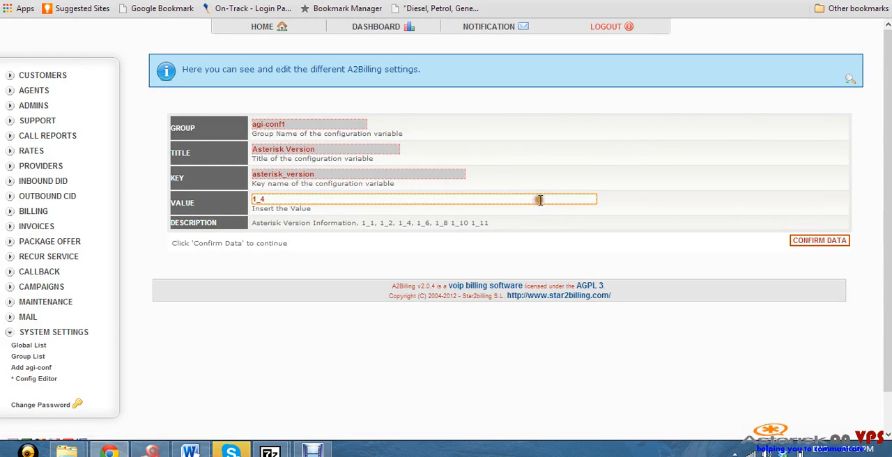
{"action": "key", "text": "BackSpace"}
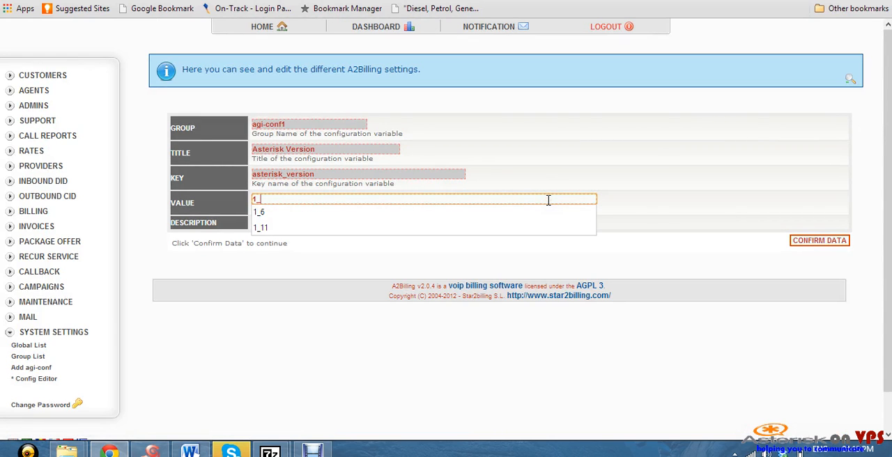
{"action": "left_click", "coordinate": [367, 214]}
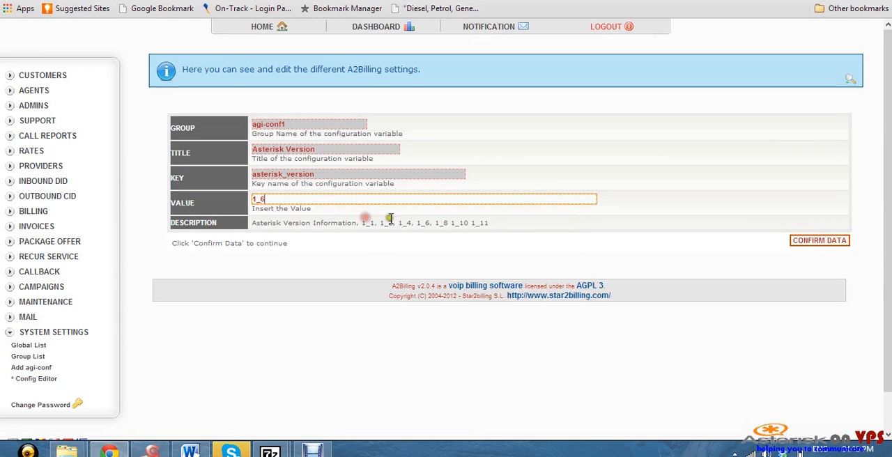
{"action": "left_click", "coordinate": [812, 241]}
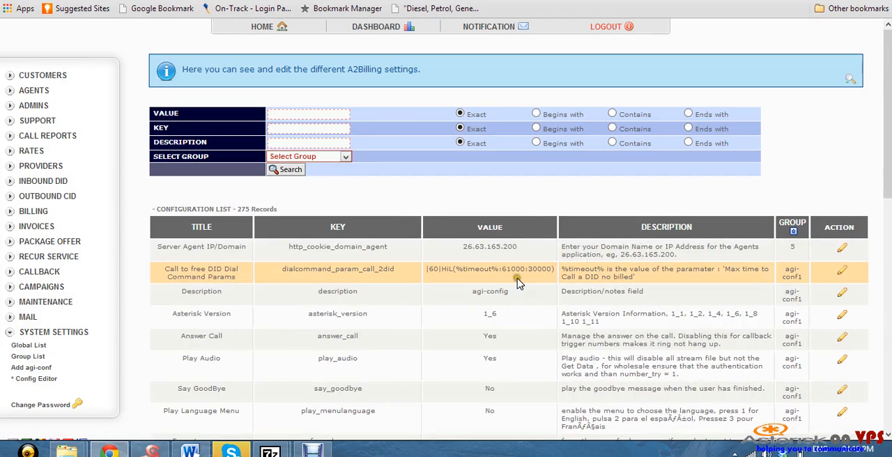
Search the global configuration list for settings whose description contains "realtime"
{"action": "left_click", "coordinate": [312, 143]}
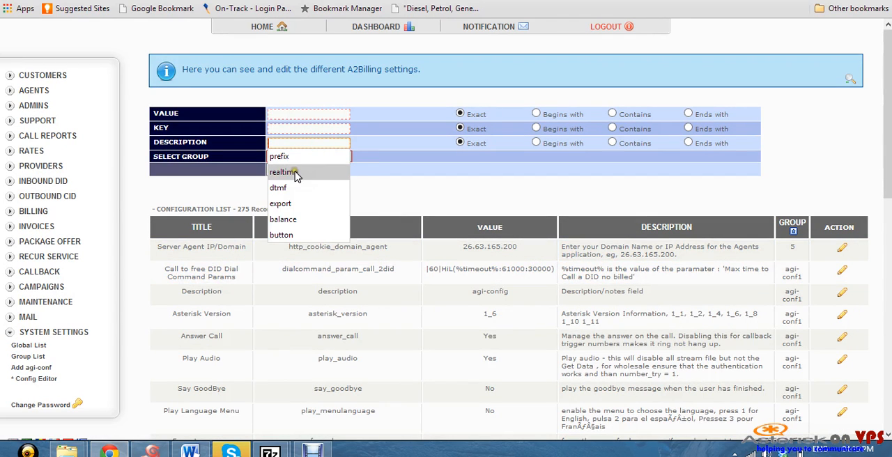
{"action": "left_click", "coordinate": [292, 171]}
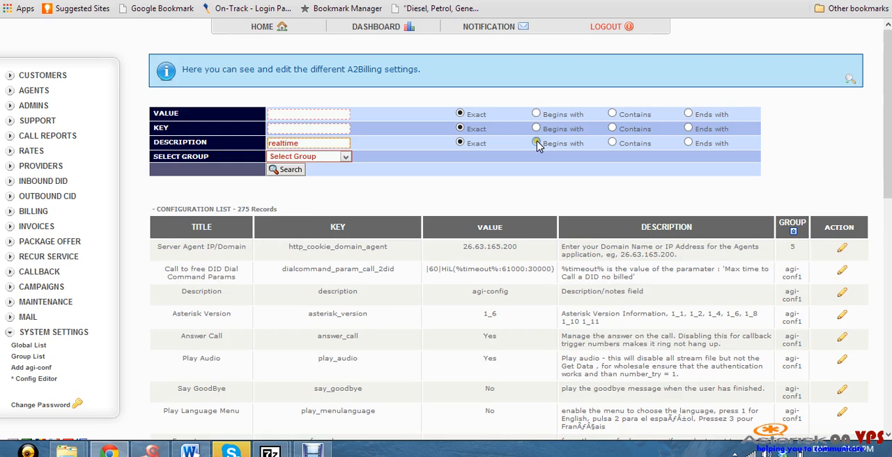
{"action": "left_click", "coordinate": [614, 143]}
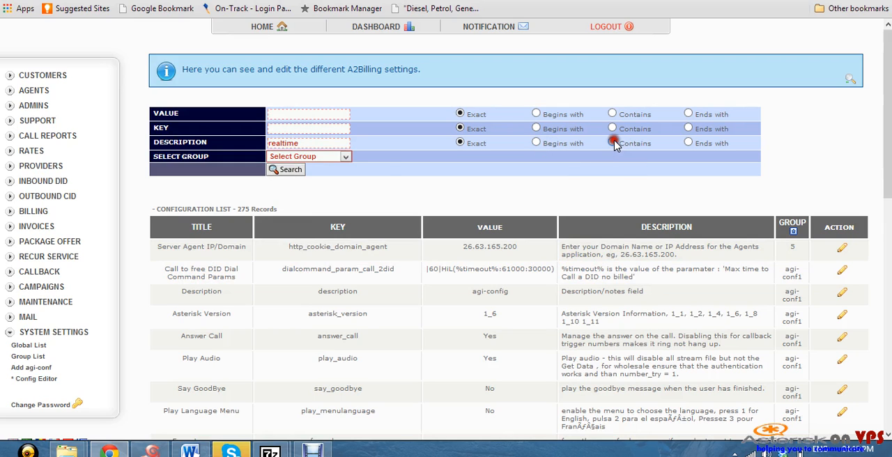
{"action": "left_click", "coordinate": [283, 171]}
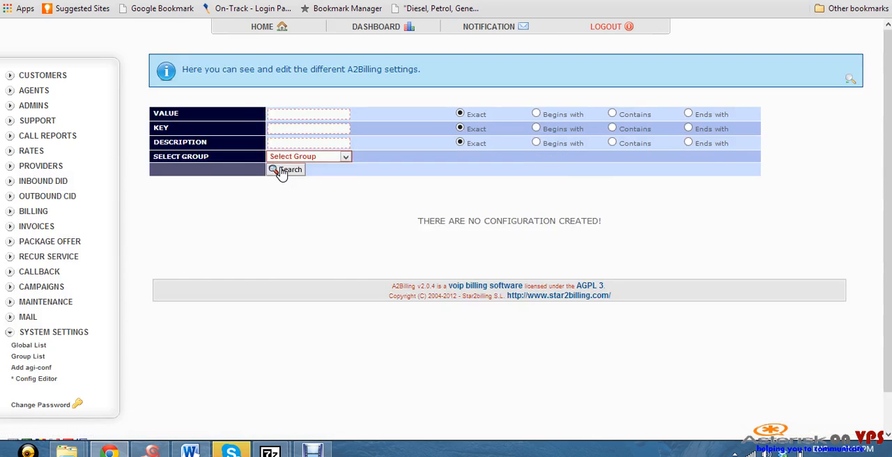
Find the setting whose key contains "realtime", set Use Realtime to no and save it
{"action": "left_click", "coordinate": [287, 130]}
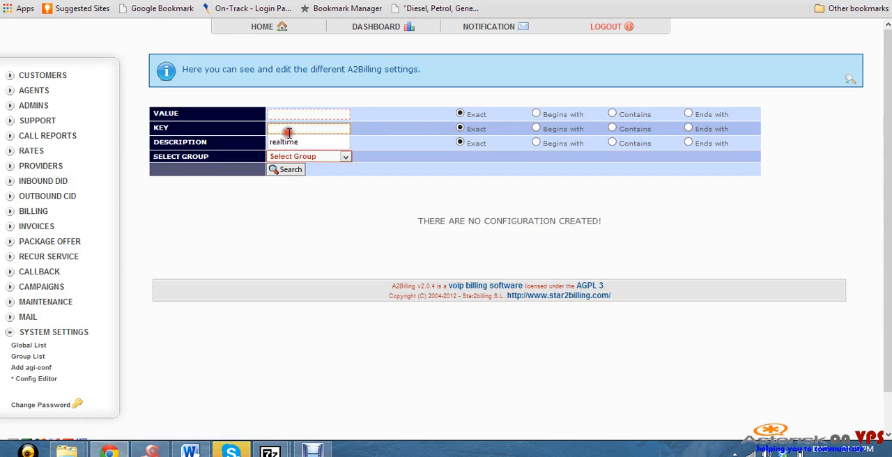
{"action": "left_click", "coordinate": [307, 141]}
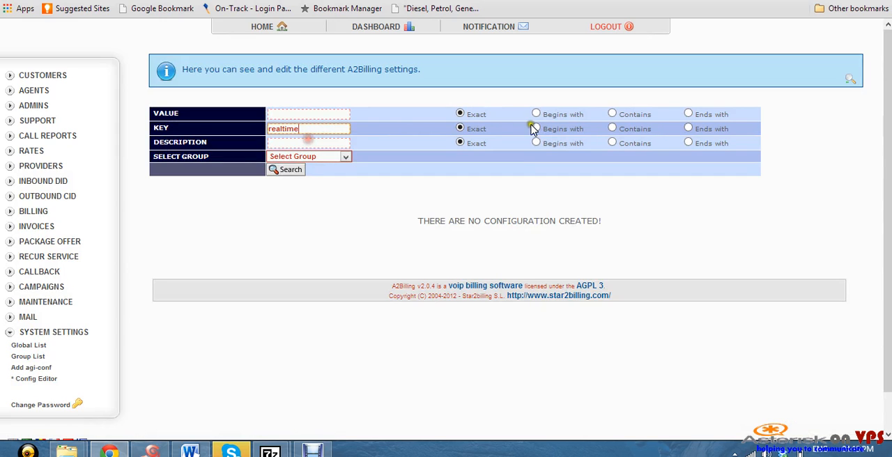
{"action": "left_click", "coordinate": [613, 129]}
{"action": "left_click", "coordinate": [292, 170]}
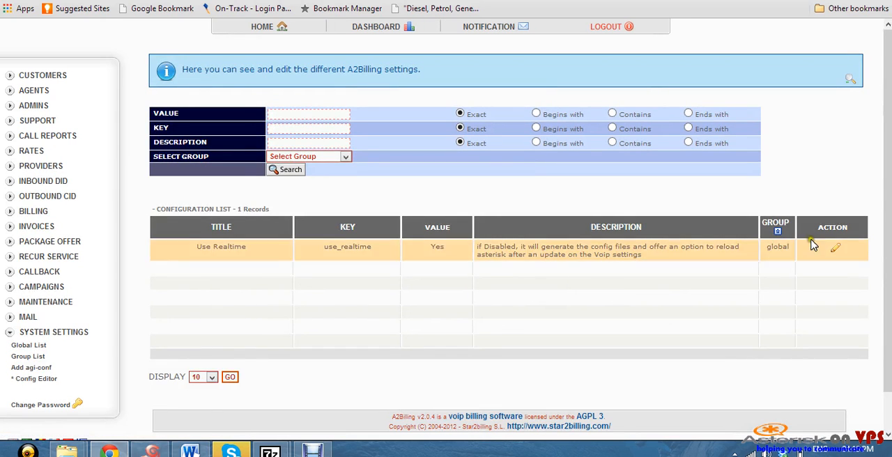
{"action": "left_click", "coordinate": [834, 251]}
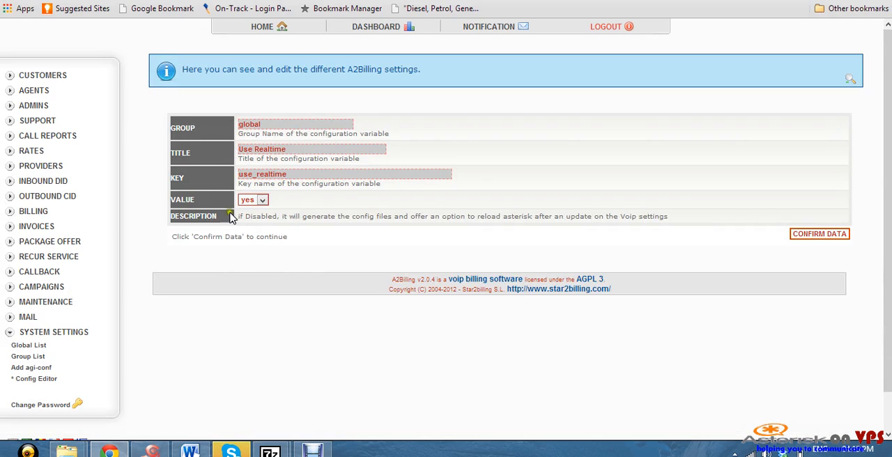
{"action": "left_click", "coordinate": [263, 199]}
{"action": "left_click", "coordinate": [250, 220]}
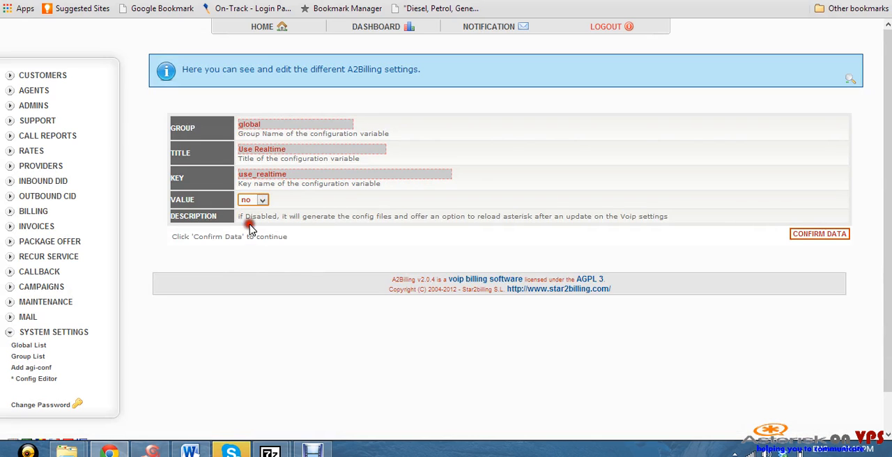
{"action": "left_click", "coordinate": [805, 237]}
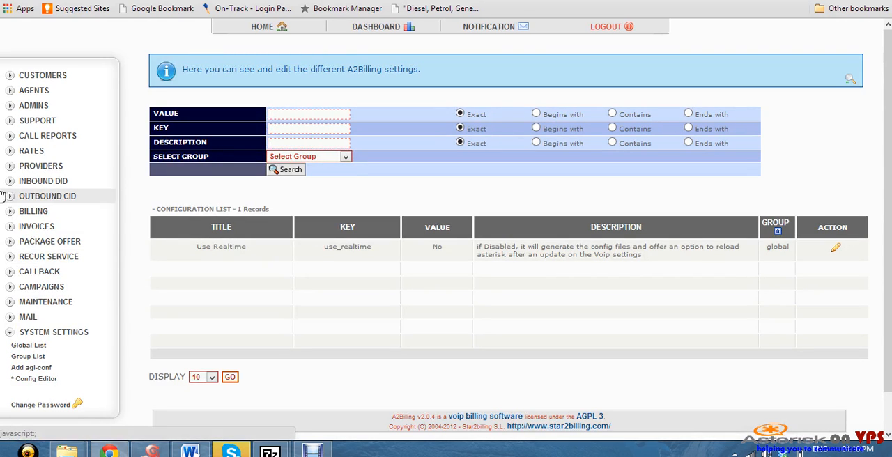
From the customer list, generate the additional_a2billing_sip.conf file and reload the Asterisk server
{"action": "left_click", "coordinate": [51, 76]}
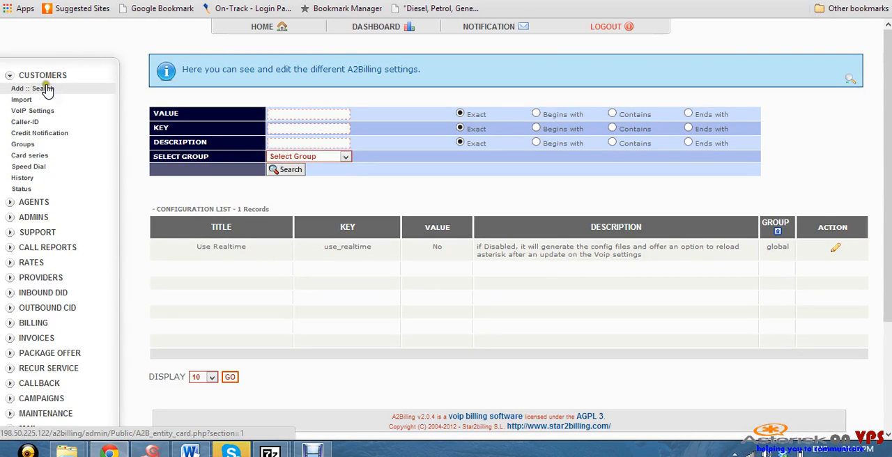
{"action": "left_click", "coordinate": [46, 90]}
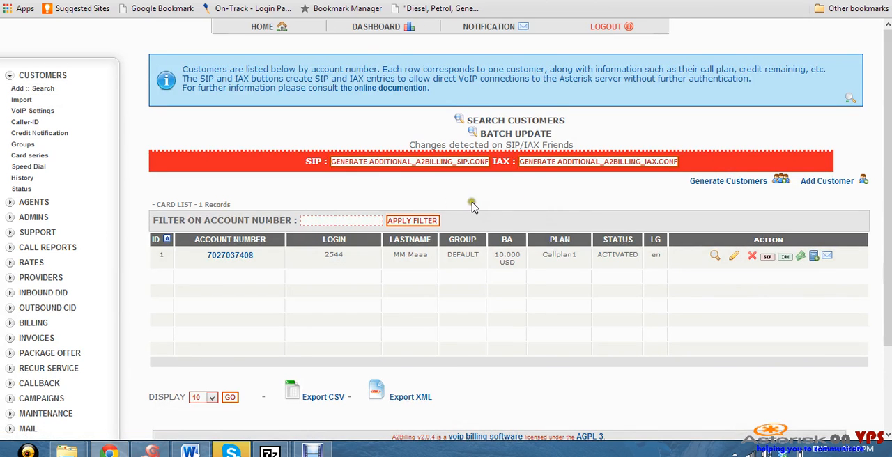
{"action": "left_click", "coordinate": [439, 162]}
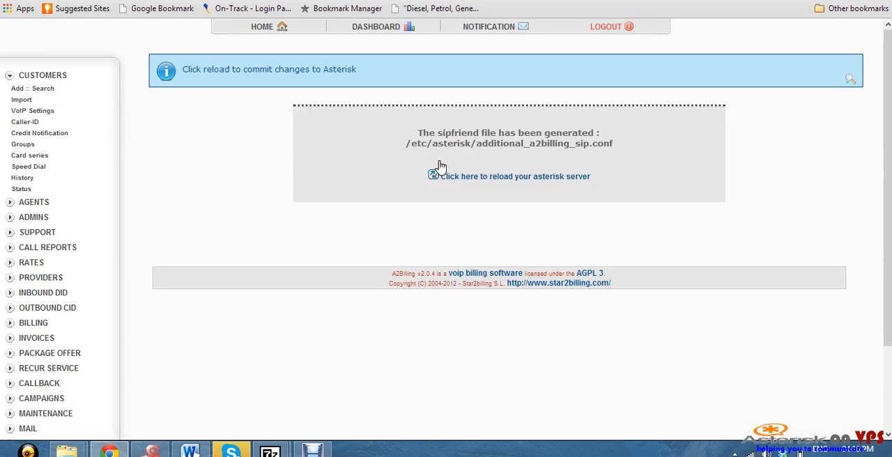
{"action": "left_click", "coordinate": [521, 179]}
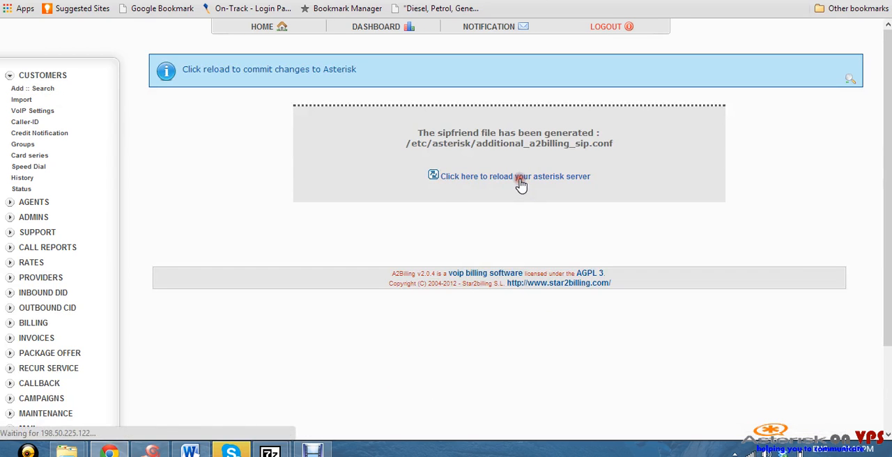
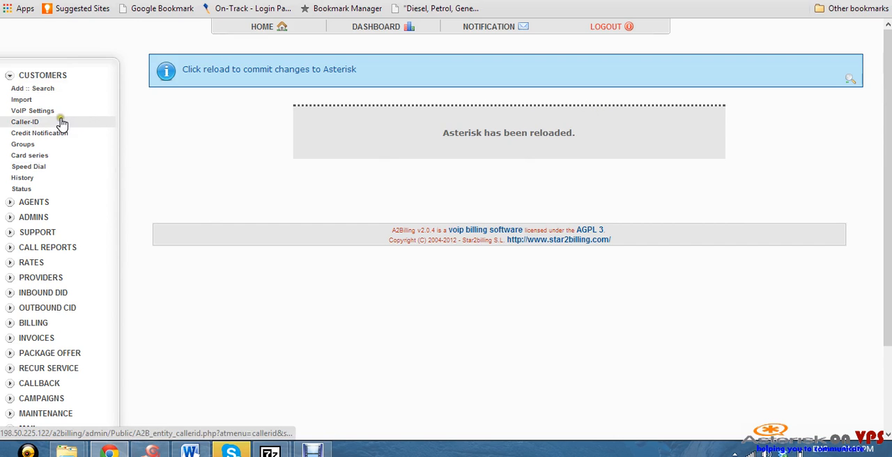
Open the customers' VoIP settings and review the SIP configuration list
{"action": "left_click", "coordinate": [36, 114]}
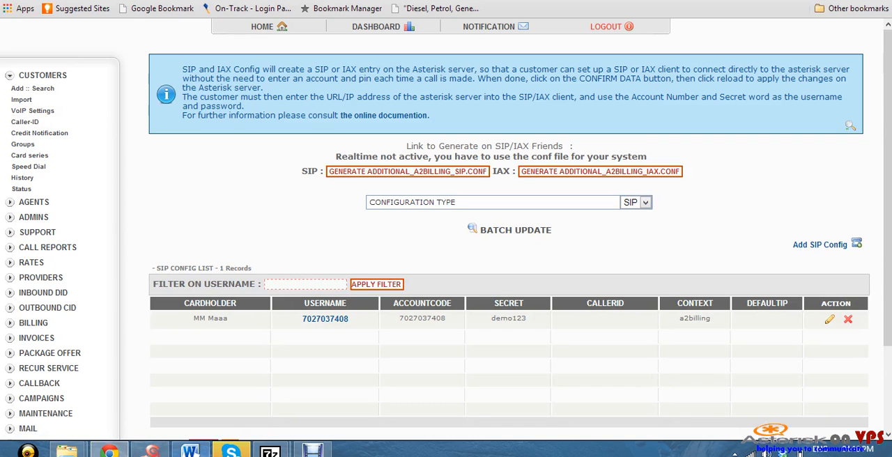
{"action": "scroll", "coordinate": [140, 268], "scroll_direction": "down", "scroll_amount": 3}
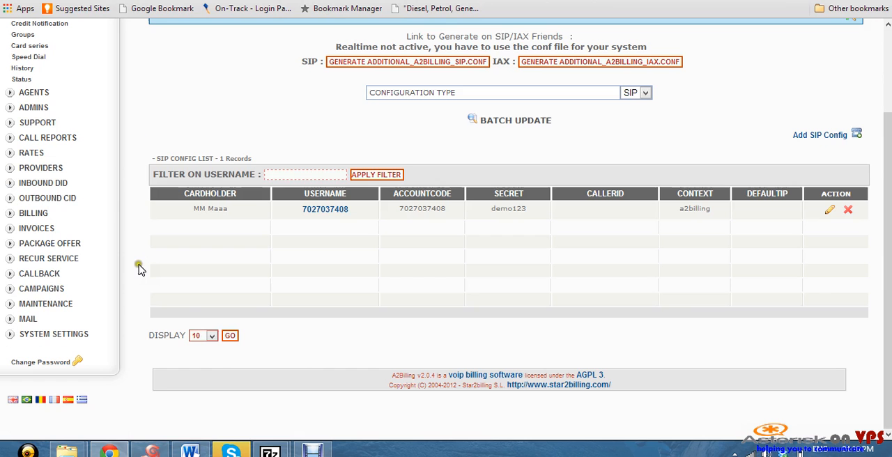
{"action": "scroll", "coordinate": [77, 292], "scroll_direction": "up", "scroll_amount": 2}
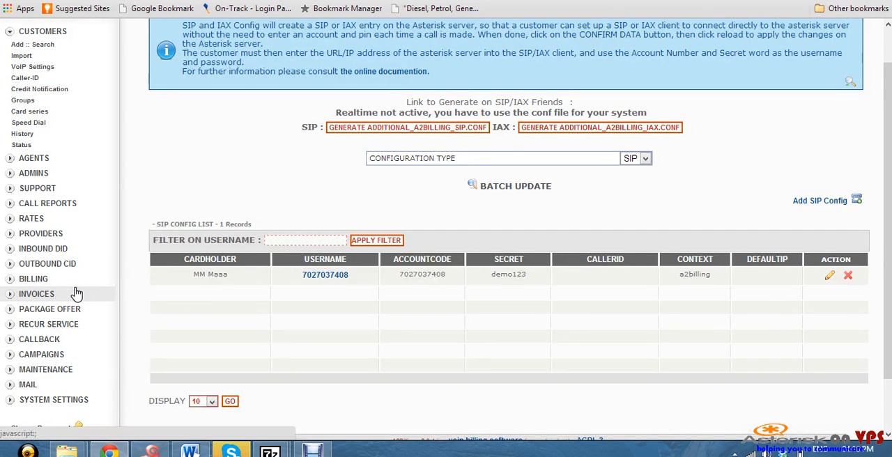
{"action": "scroll", "coordinate": [77, 293], "scroll_direction": "up", "scroll_amount": 1}
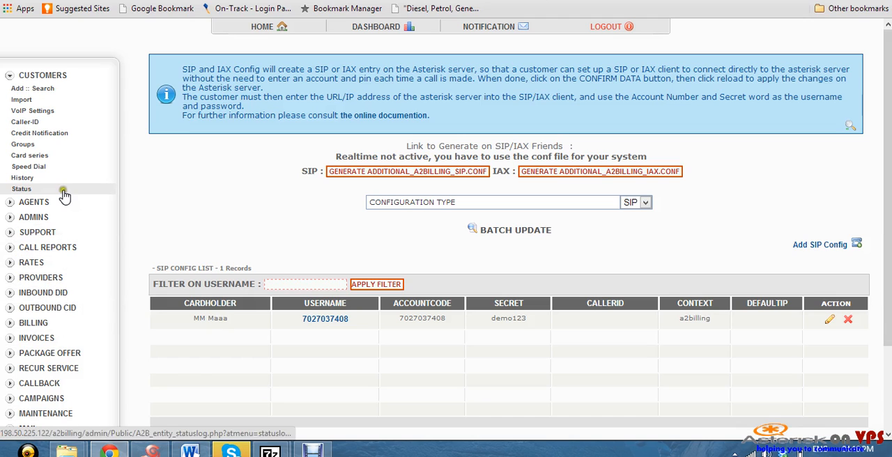
Edit Callplan1 in the call plan list, add Ratecard1 to it and confirm the data
{"action": "left_click", "coordinate": [56, 249]}
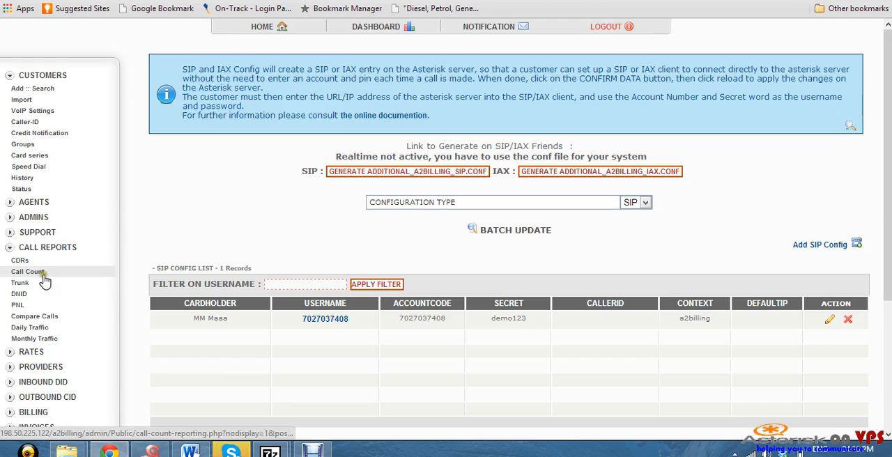
{"action": "left_click", "coordinate": [51, 352]}
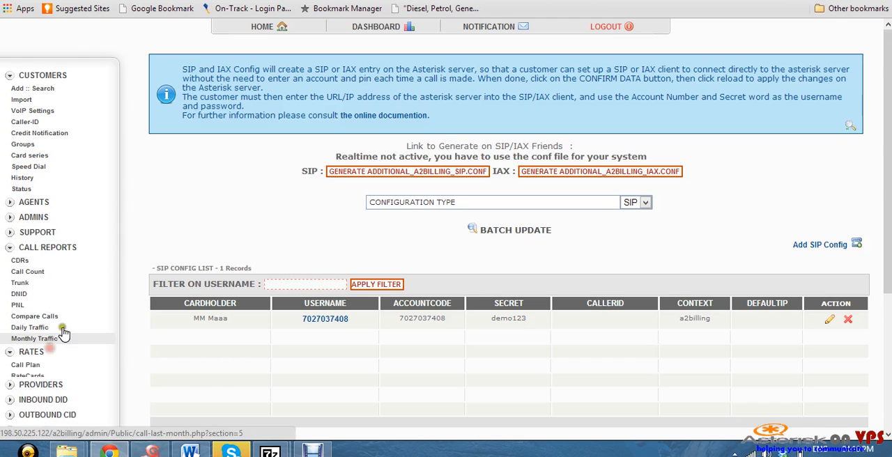
{"action": "scroll", "coordinate": [66, 336], "scroll_direction": "down", "scroll_amount": 3}
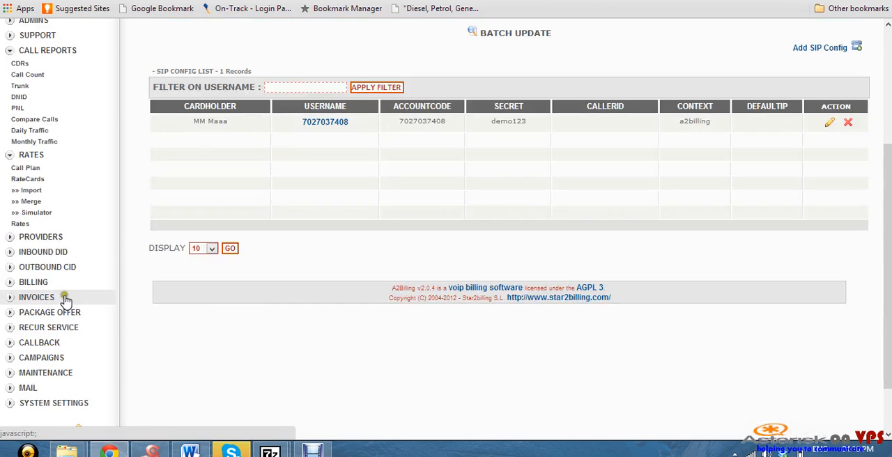
{"action": "left_click", "coordinate": [35, 169]}
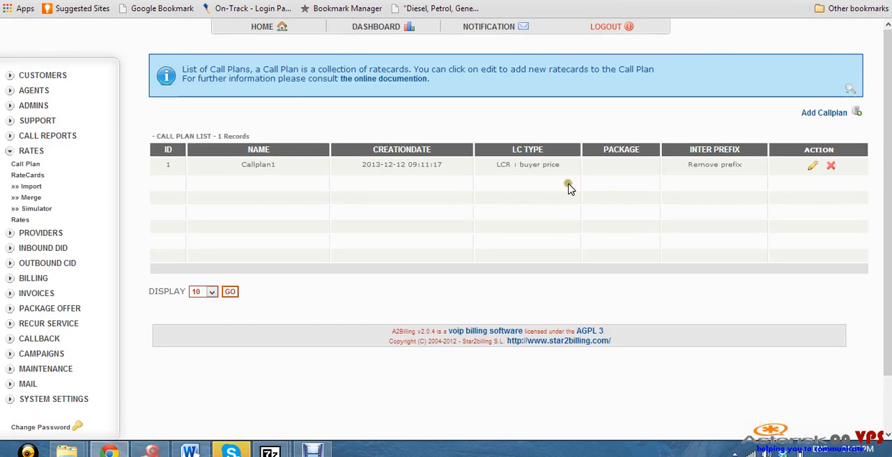
{"action": "left_click", "coordinate": [814, 168]}
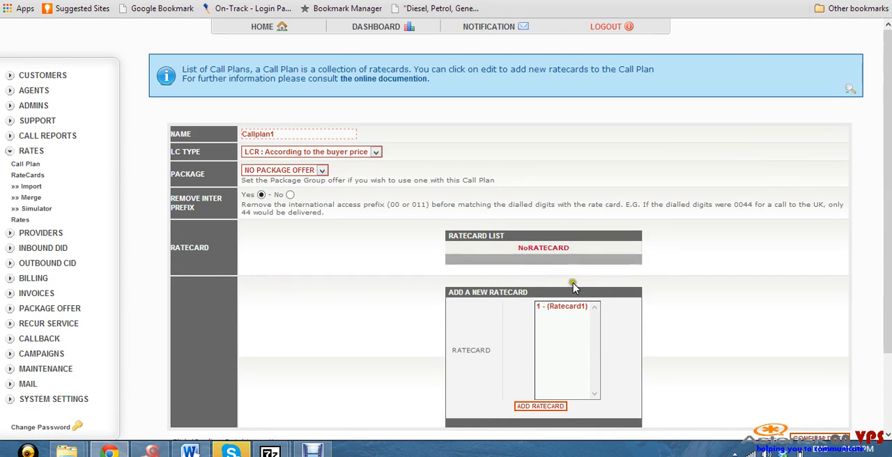
{"action": "left_click", "coordinate": [564, 308]}
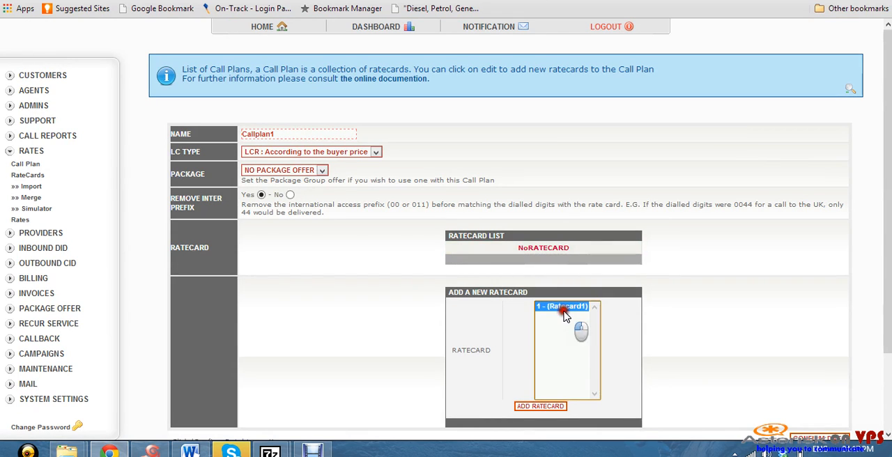
{"action": "left_click", "coordinate": [538, 408]}
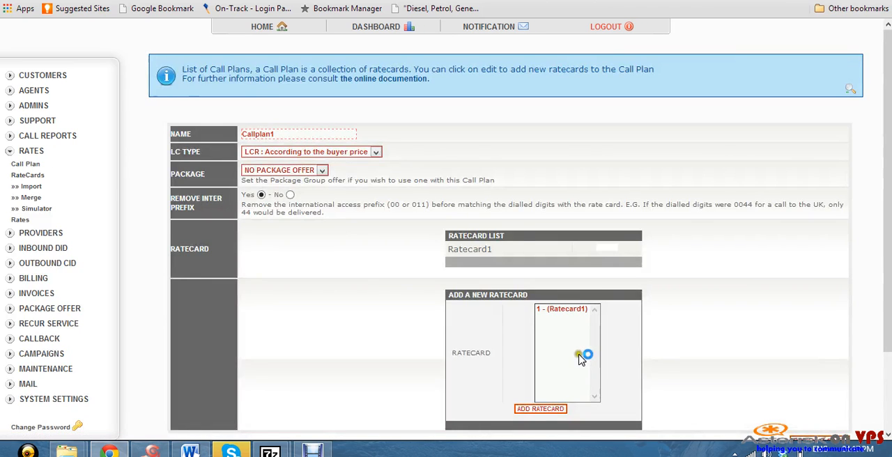
{"action": "scroll", "coordinate": [581, 356], "scroll_direction": "down", "scroll_amount": 2}
{"action": "left_click", "coordinate": [799, 349]}
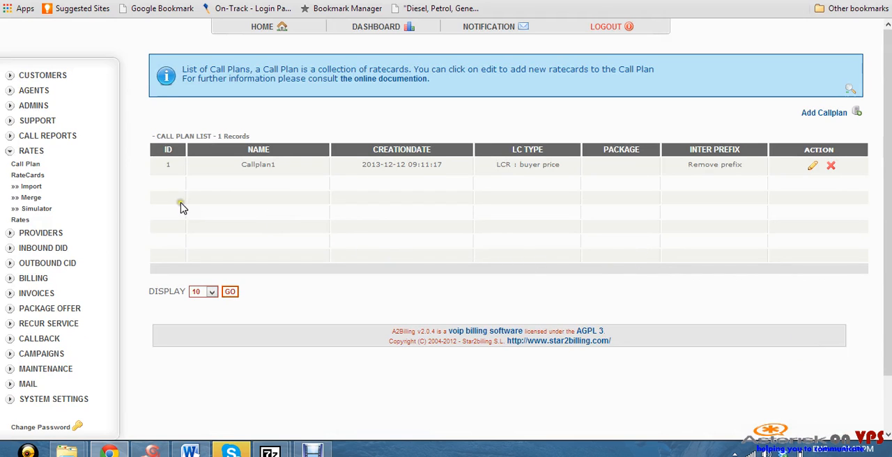
Run the ratecard simulator for number 27 with the existing customer's card, ID 1
{"action": "left_click", "coordinate": [37, 209]}
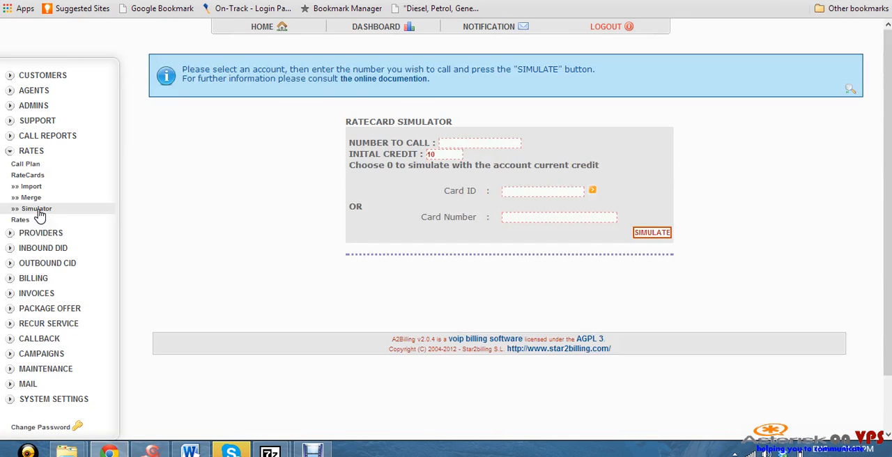
{"action": "left_click", "coordinate": [471, 142]}
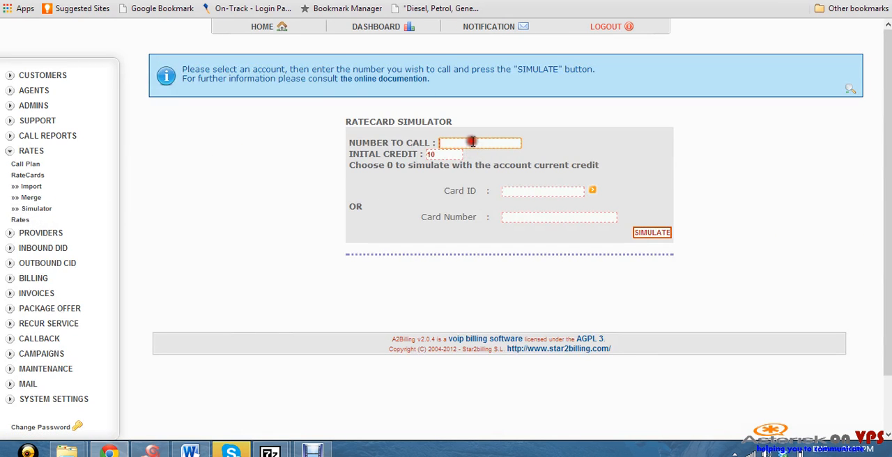
{"action": "type", "text": "27"}
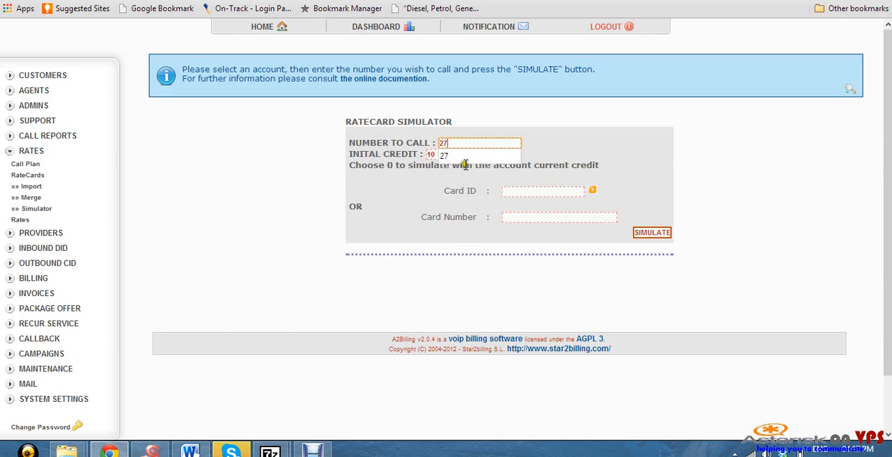
{"action": "left_click", "coordinate": [464, 156]}
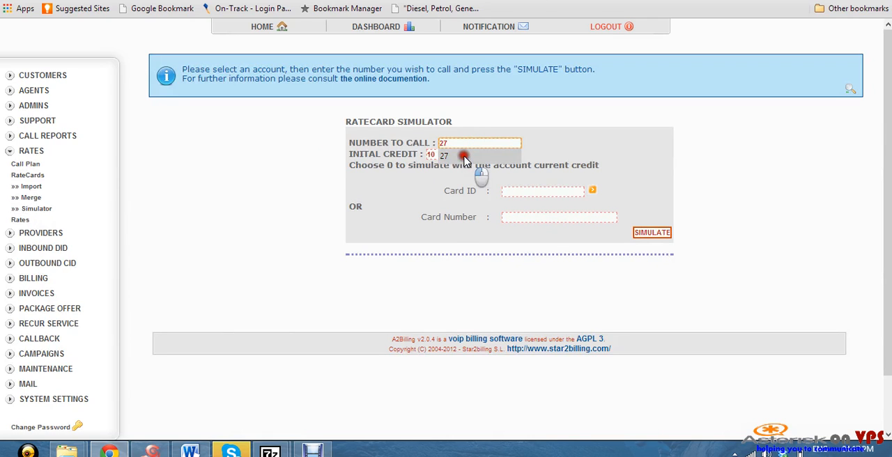
{"action": "left_click", "coordinate": [528, 187]}
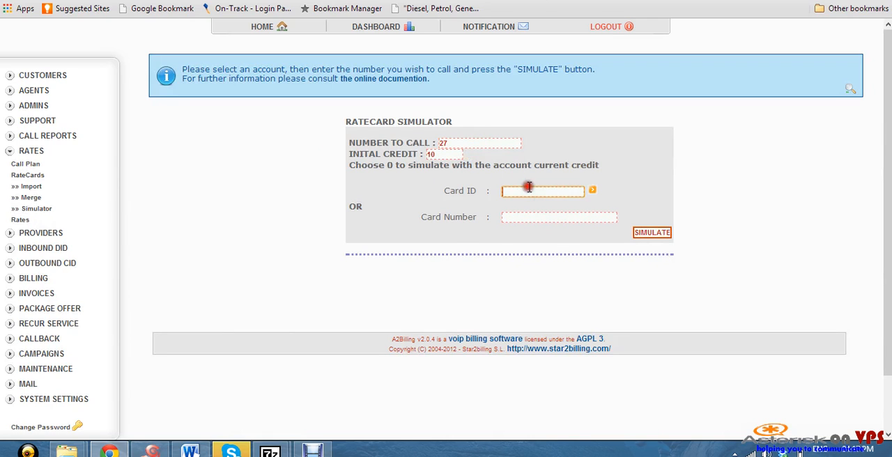
{"action": "left_click", "coordinate": [592, 192]}
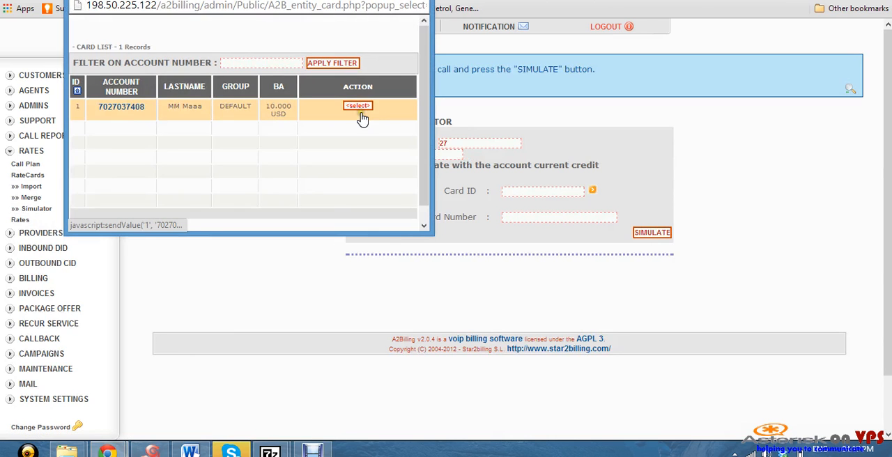
{"action": "left_click", "coordinate": [359, 107]}
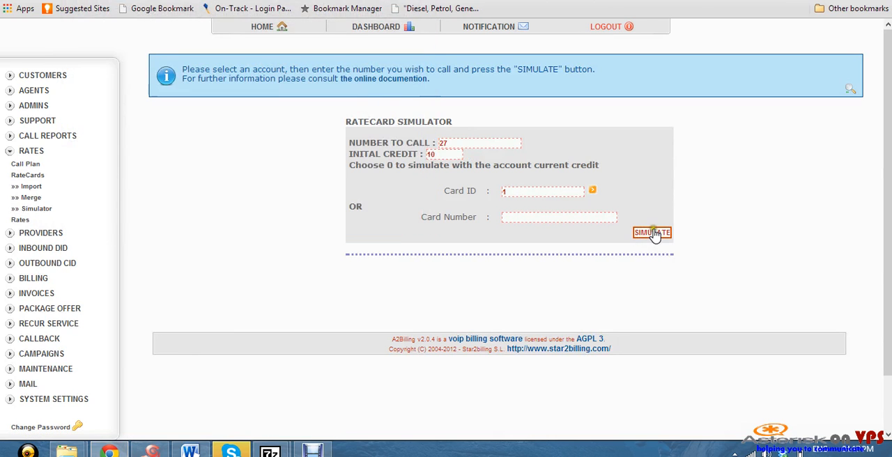
{"action": "left_click", "coordinate": [653, 233]}
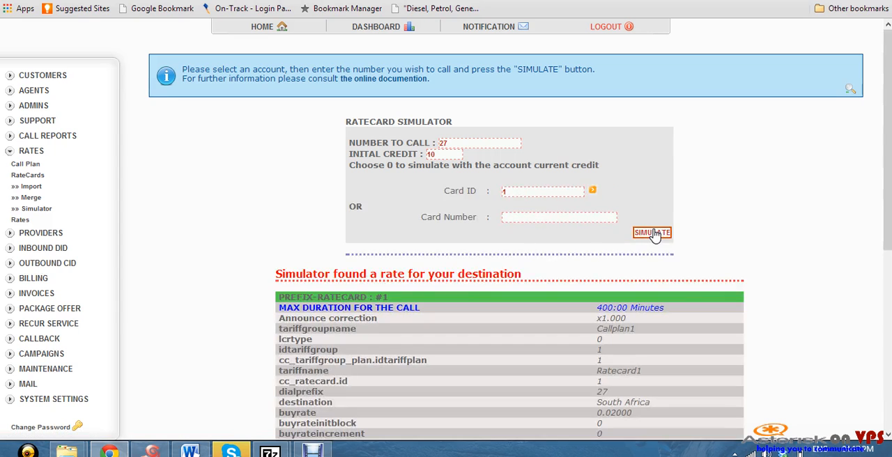
Examine the simulated rate details, including call duration, call plan, ratecard, buy and sell rates, trunk and provider
{"action": "scroll", "coordinate": [587, 230], "scroll_direction": "down", "scroll_amount": 2}
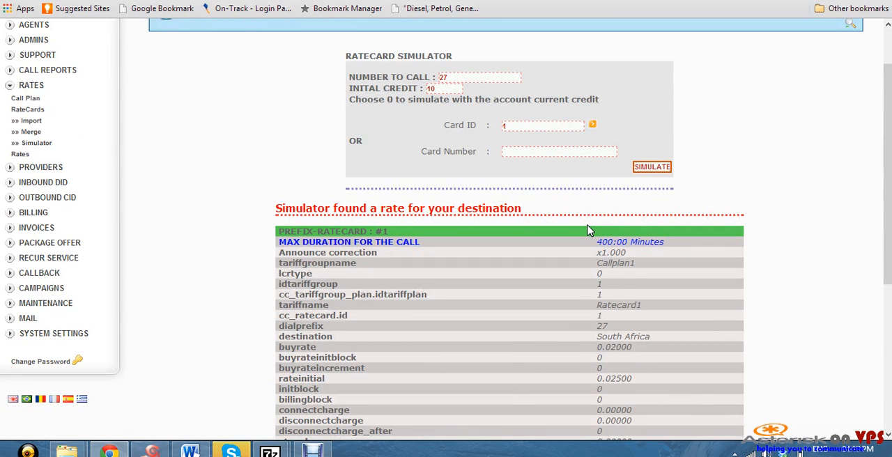
{"action": "scroll", "coordinate": [587, 230], "scroll_direction": "down", "scroll_amount": 5}
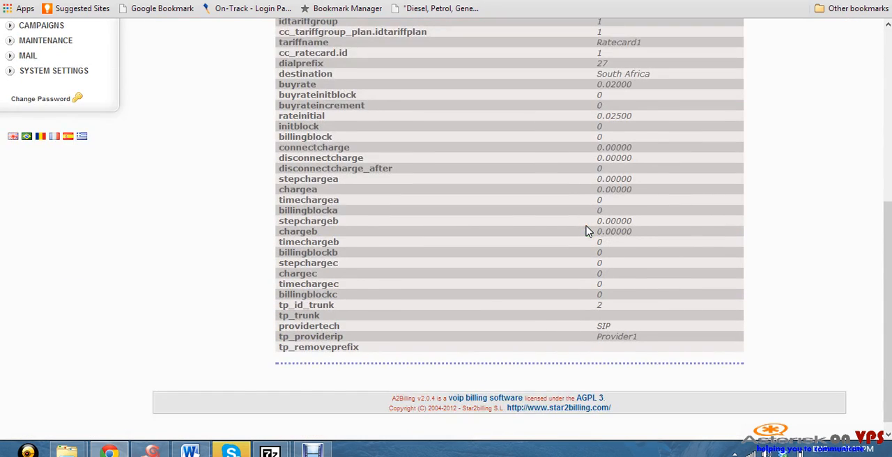
{"action": "scroll", "coordinate": [588, 230], "scroll_direction": "up", "scroll_amount": 4}
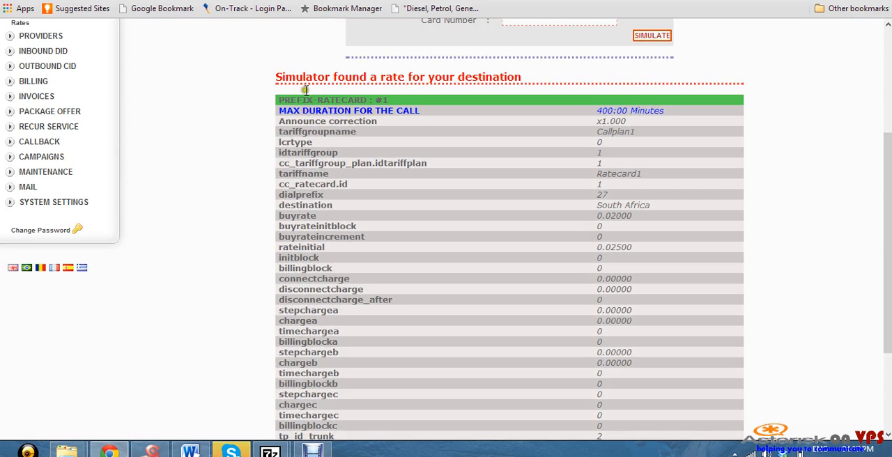
{"action": "scroll", "coordinate": [710, 313], "scroll_direction": "down", "scroll_amount": 4}
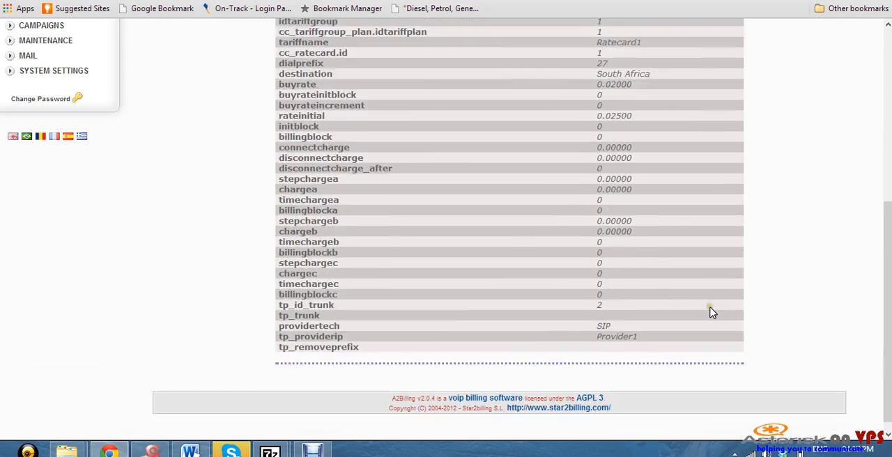
{"action": "scroll", "coordinate": [669, 234], "scroll_direction": "up", "scroll_amount": 4}
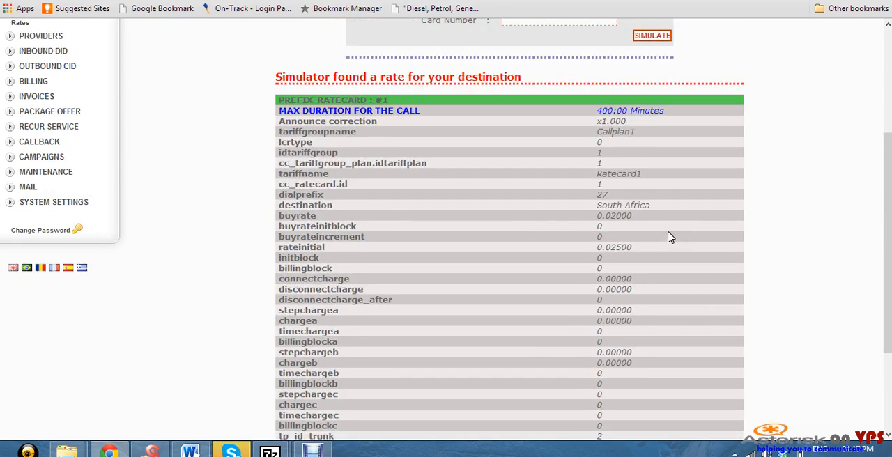
{"action": "scroll", "coordinate": [669, 237], "scroll_direction": "up", "scroll_amount": 6}
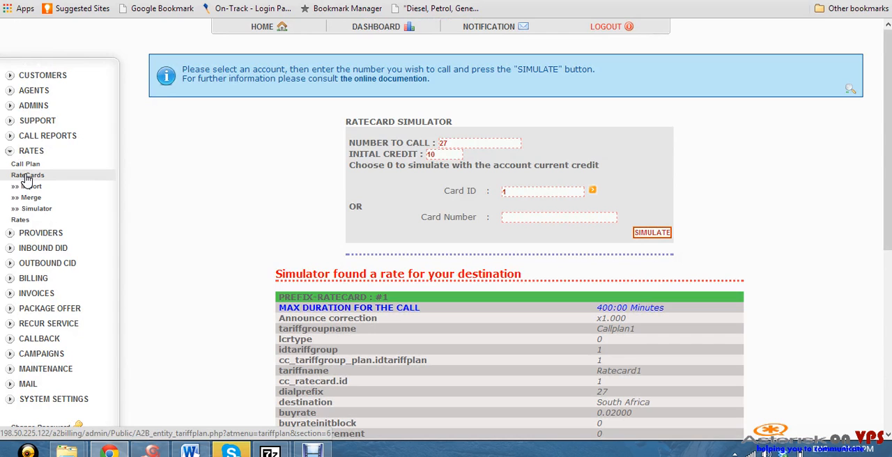
Remove Ratecard1 from Callplan1's ratecard list and confirm the data
{"action": "left_click", "coordinate": [28, 175]}
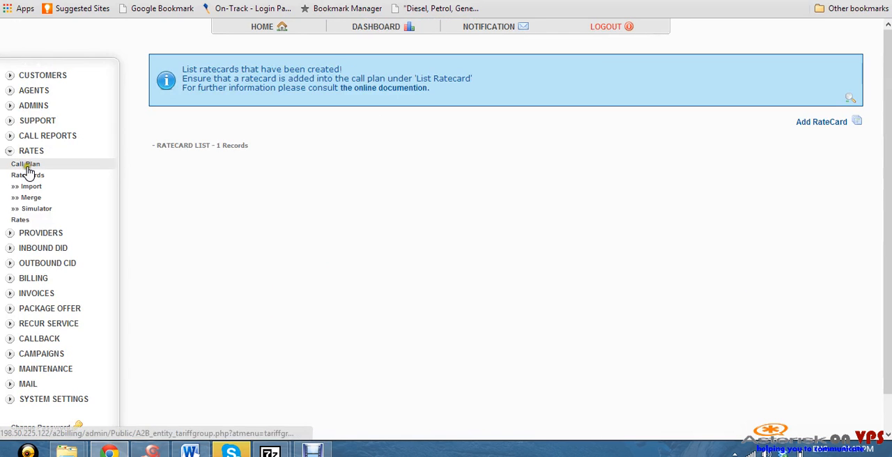
{"action": "left_click", "coordinate": [27, 166]}
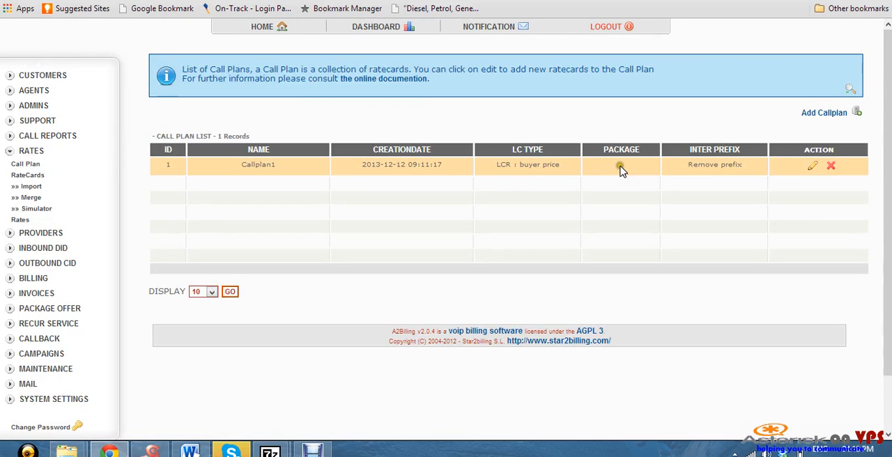
{"action": "left_click", "coordinate": [813, 168]}
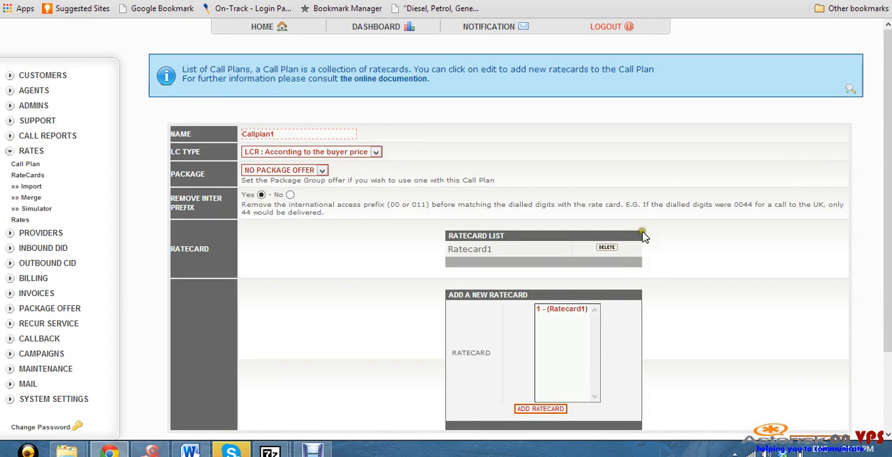
{"action": "left_click", "coordinate": [606, 247]}
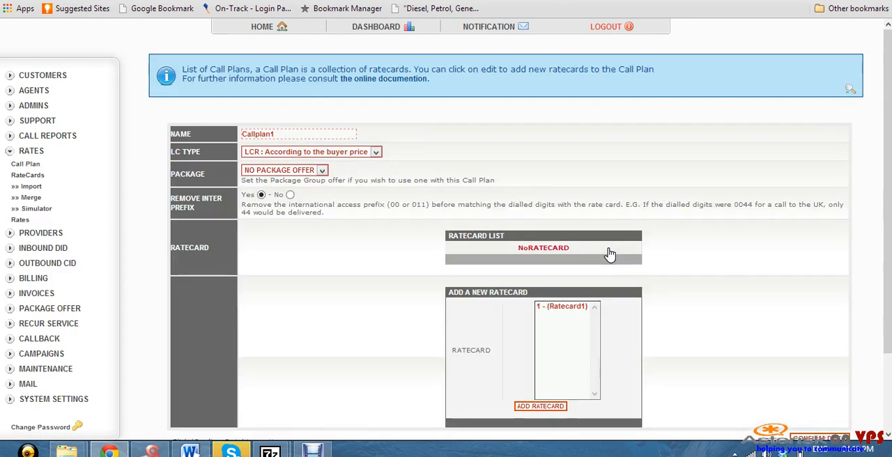
{"action": "left_click", "coordinate": [819, 438]}
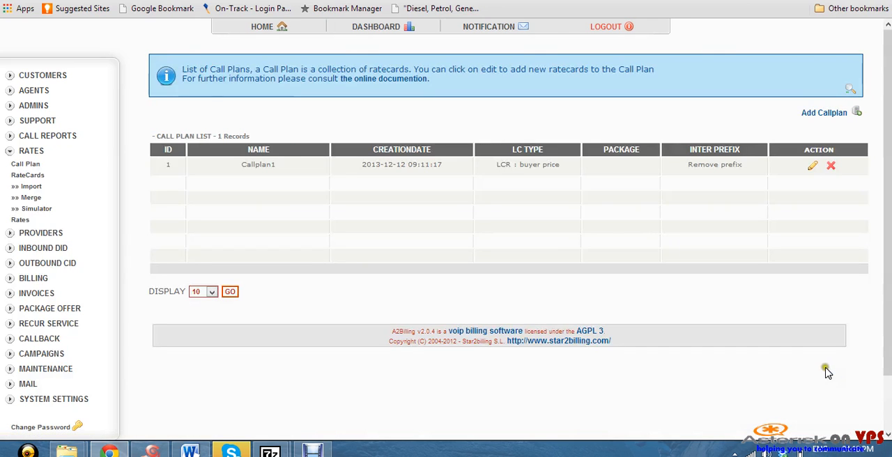
Run the ratecard simulator for number 27 with card ID 1 while Callplan1 has no ratecard assigned, and check the outcome
{"action": "left_click", "coordinate": [40, 210]}
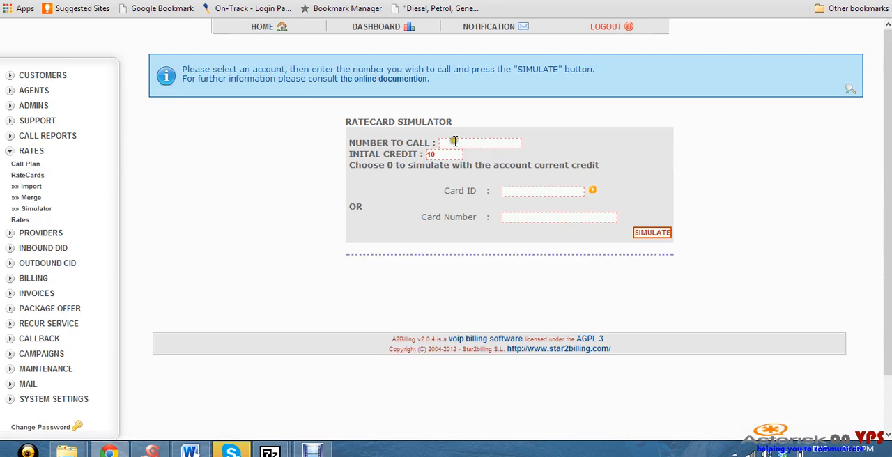
{"action": "left_click", "coordinate": [447, 142]}
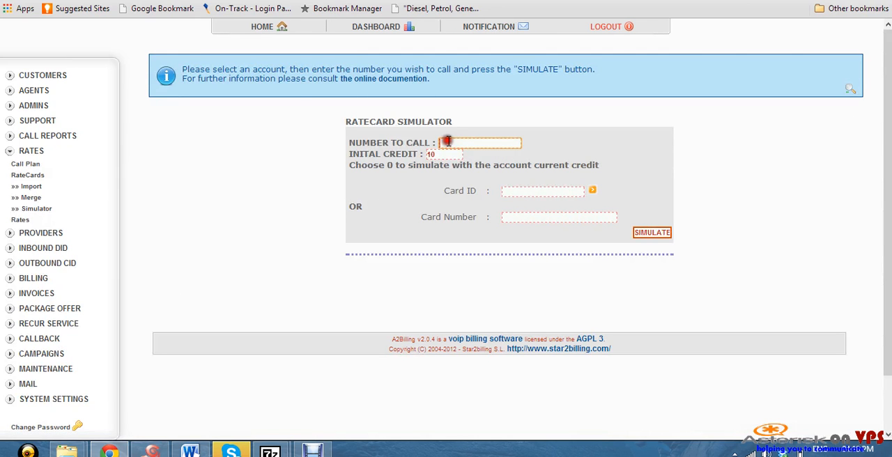
{"action": "type", "text": "27"}
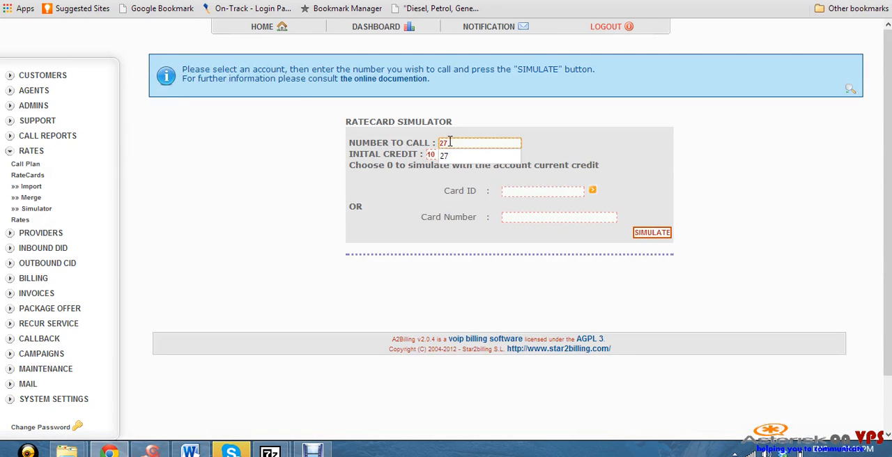
{"action": "left_click", "coordinate": [448, 155]}
{"action": "left_click", "coordinate": [513, 194]}
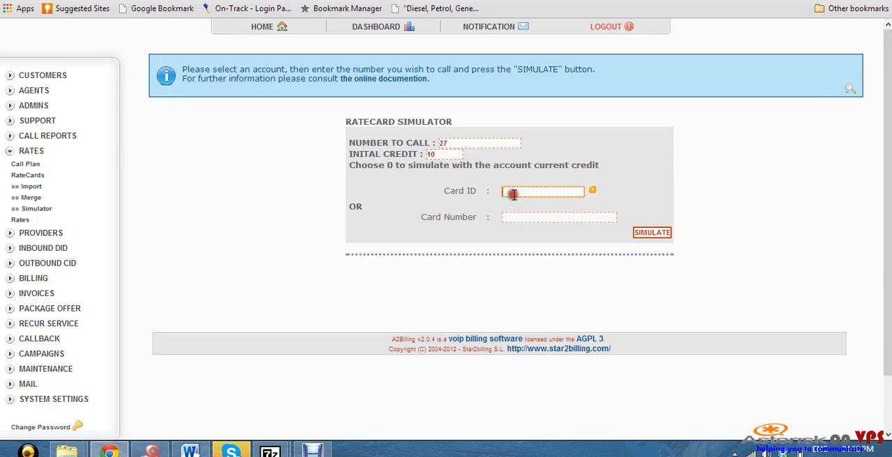
{"action": "type", "text": "1"}
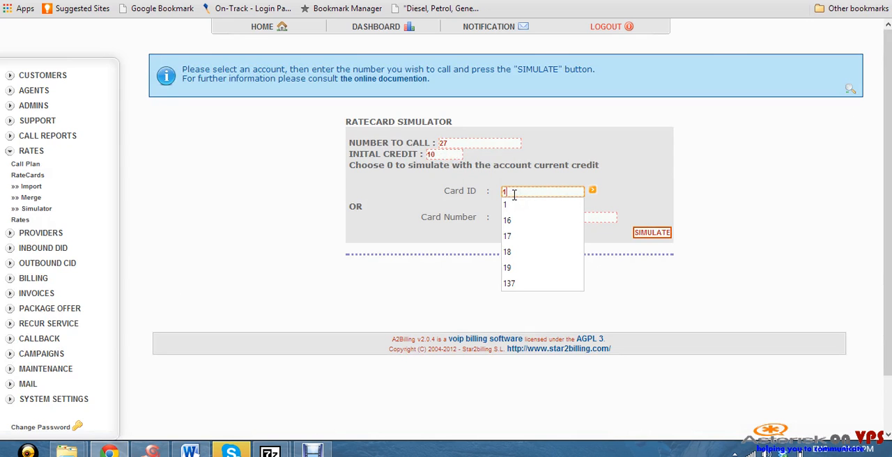
{"action": "left_click", "coordinate": [507, 204]}
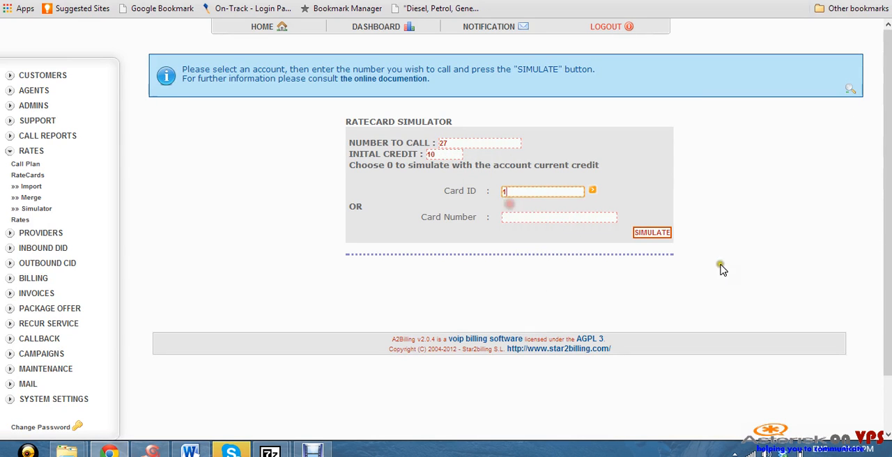
{"action": "left_click", "coordinate": [657, 234]}
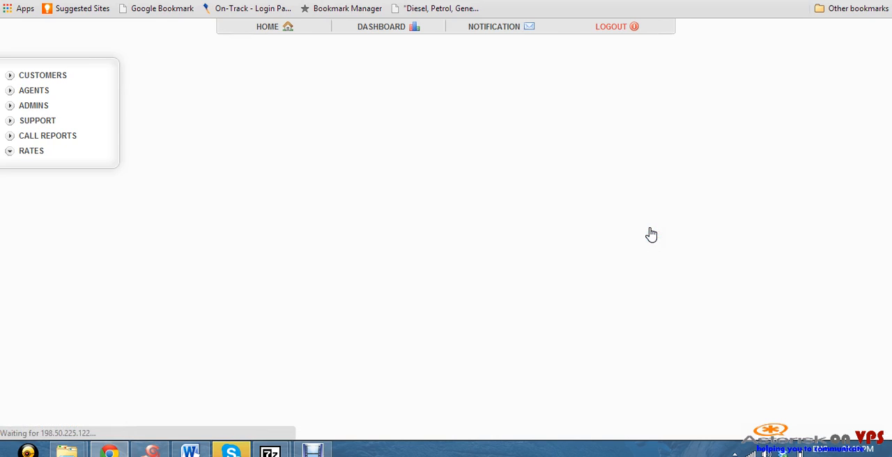
{"action": "left_click_drag", "start_coordinate": [455, 308], "coordinate": [572, 304]}
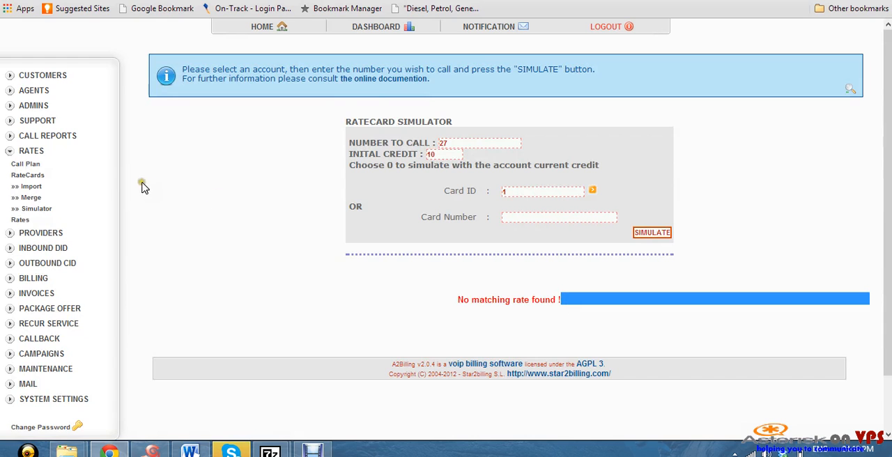
Edit Callplan1 in the call plan list, add Ratecard1 back to its ratecard list and confirm the data
{"action": "left_click", "coordinate": [26, 164]}
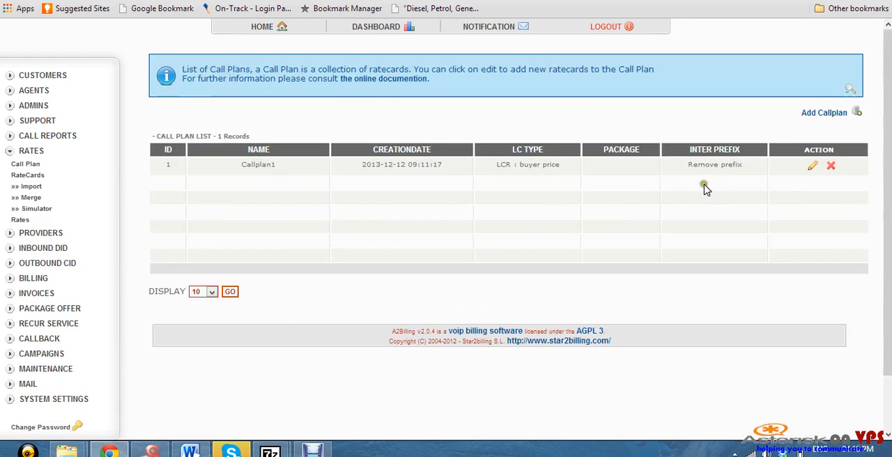
{"action": "left_click", "coordinate": [809, 164]}
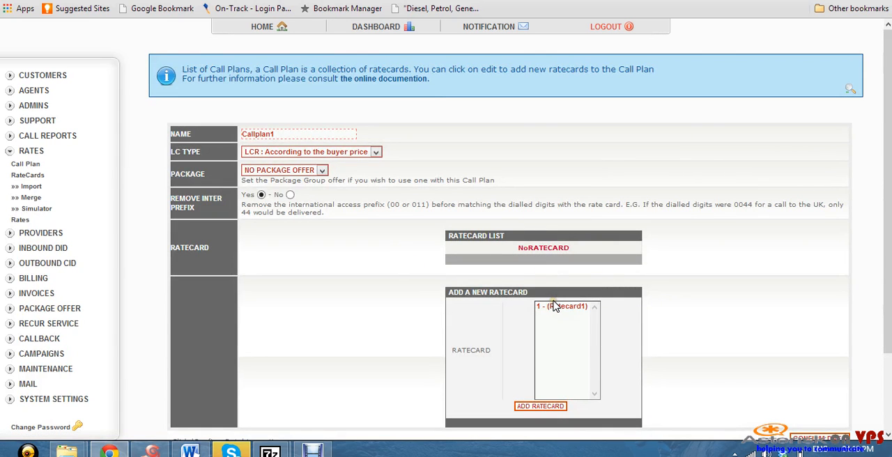
{"action": "left_click", "coordinate": [554, 306]}
{"action": "left_click", "coordinate": [575, 310]}
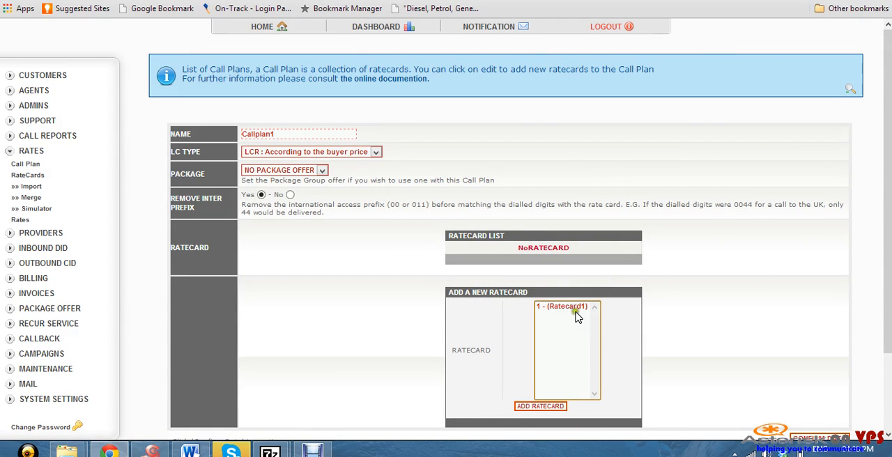
{"action": "left_click", "coordinate": [549, 406]}
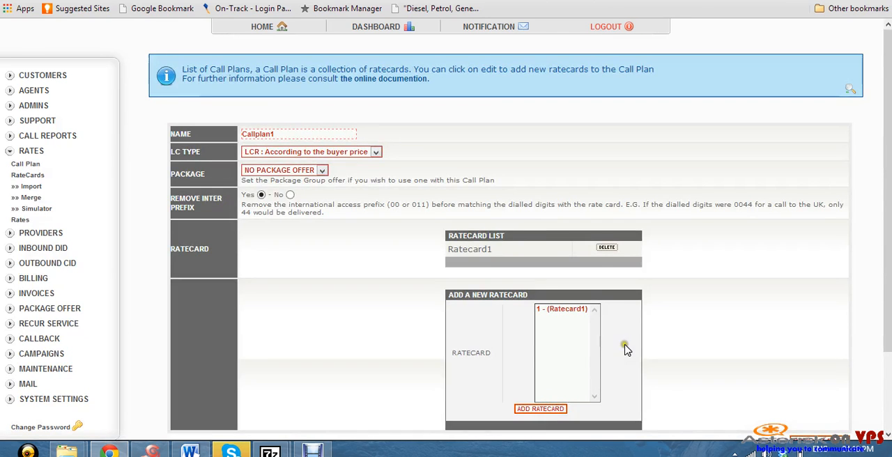
{"action": "scroll", "coordinate": [625, 350], "scroll_direction": "down", "scroll_amount": 2}
{"action": "left_click", "coordinate": [820, 341]}
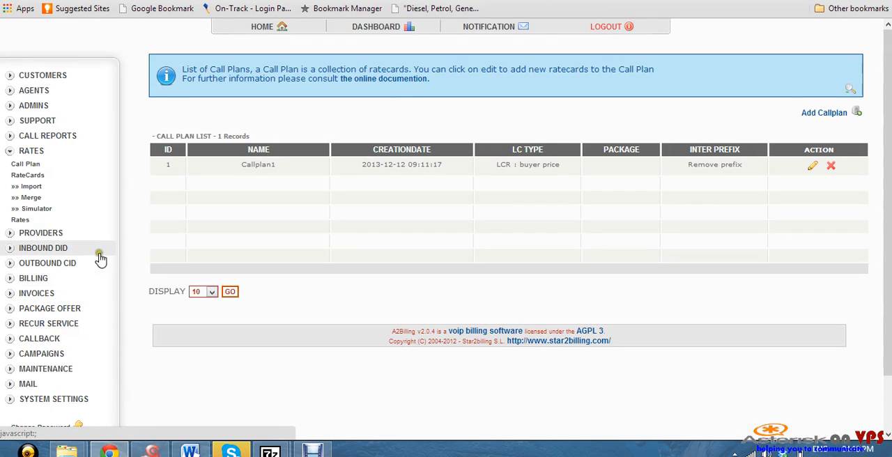
Simulate a call to number 27 again with card ID 1 and review the rate details
{"action": "left_click", "coordinate": [43, 212]}
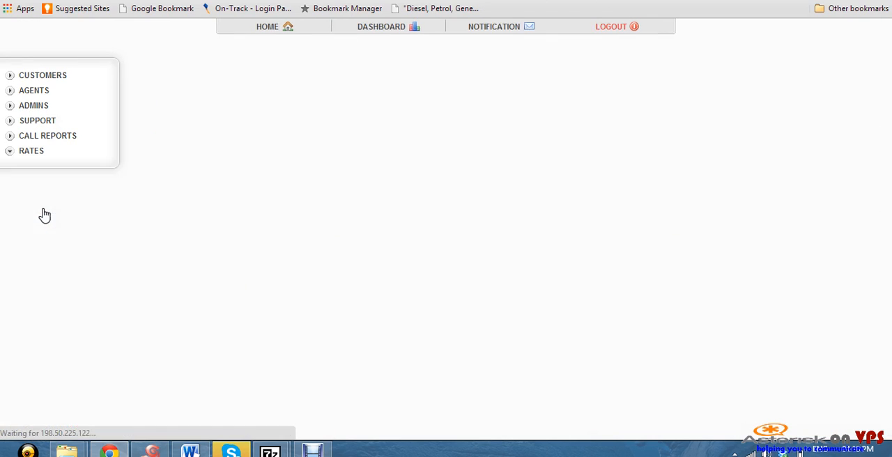
{"action": "left_click", "coordinate": [473, 142]}
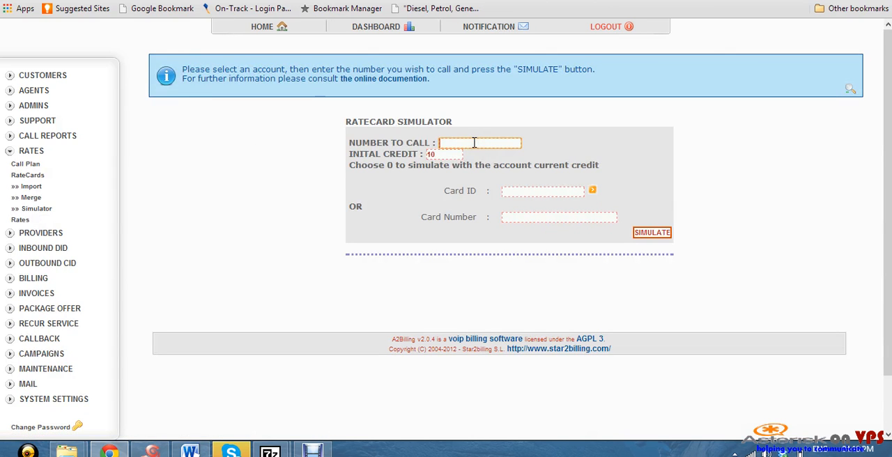
{"action": "type", "text": "27"}
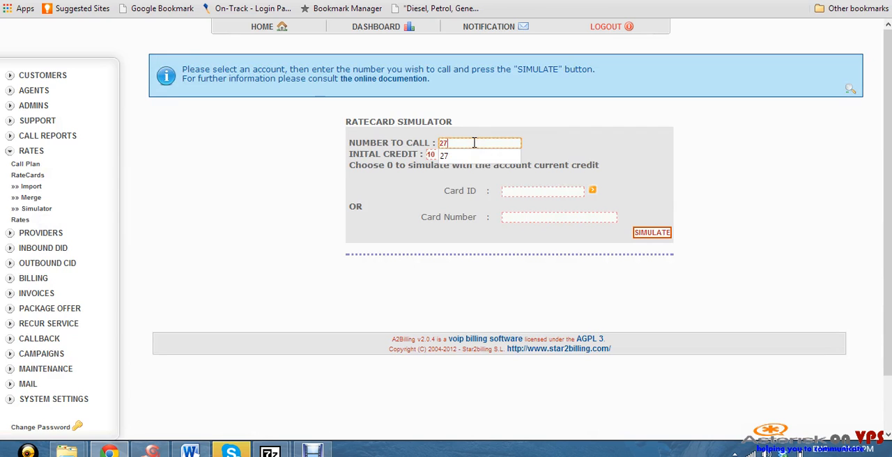
{"action": "left_click", "coordinate": [458, 149]}
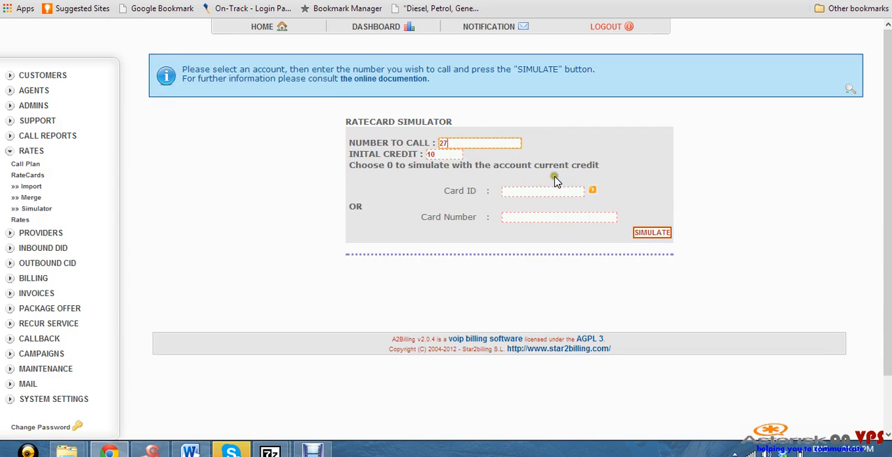
{"action": "left_click", "coordinate": [540, 194]}
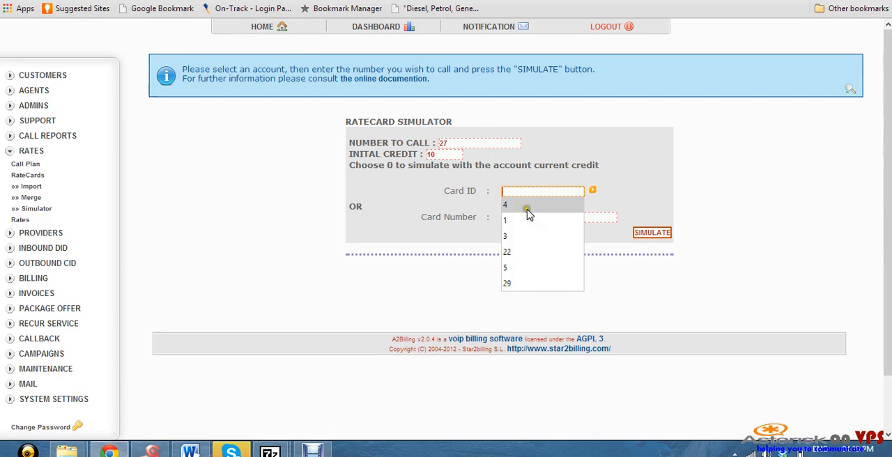
{"action": "left_click", "coordinate": [520, 222]}
{"action": "left_click", "coordinate": [650, 235]}
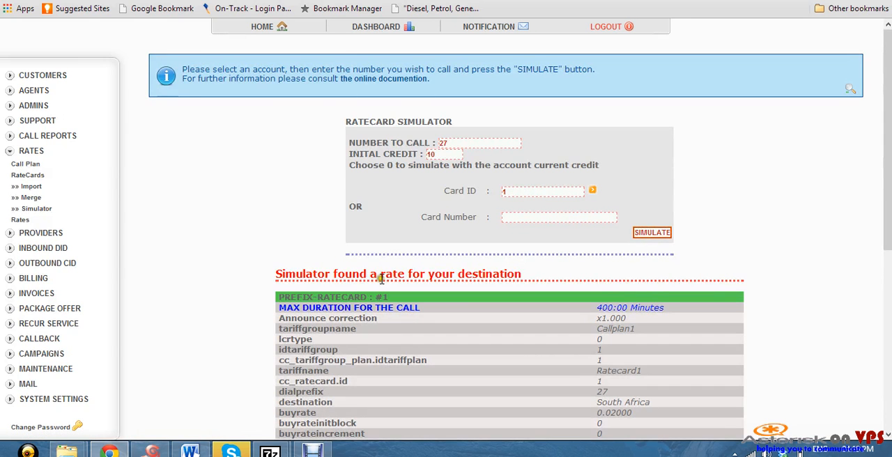
{"action": "scroll", "coordinate": [114, 258], "scroll_direction": "down", "scroll_amount": 2}
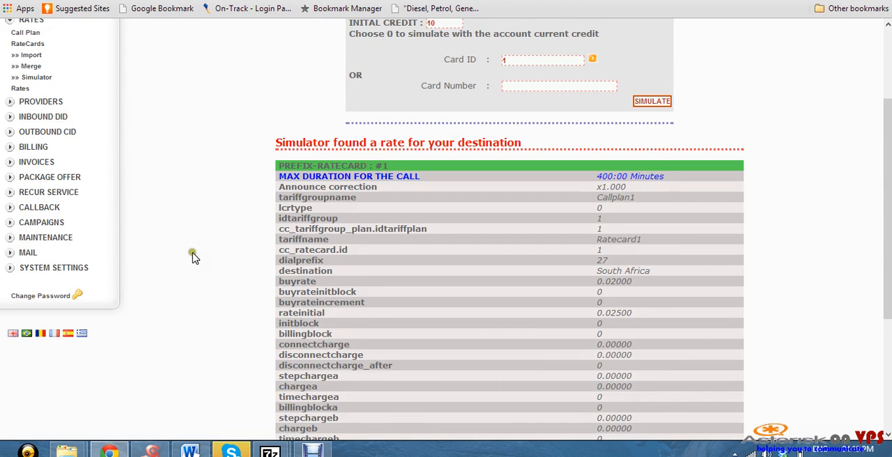
{"action": "scroll", "coordinate": [194, 265], "scroll_direction": "up", "scroll_amount": 1}
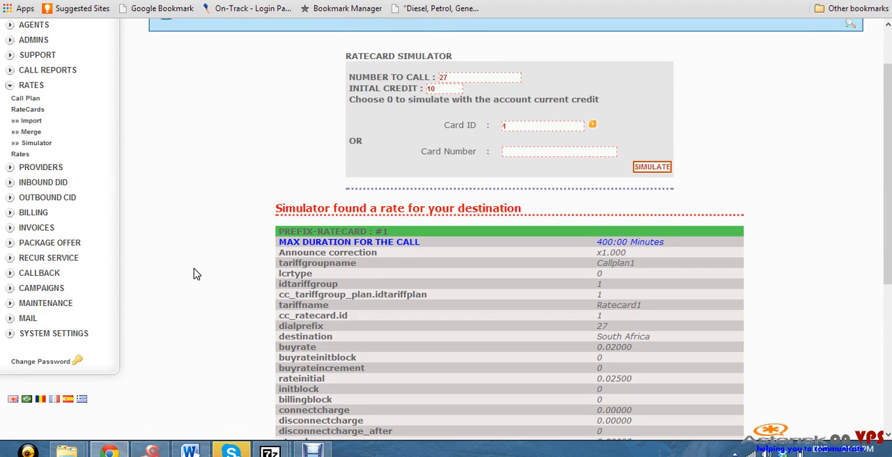
{"action": "scroll", "coordinate": [195, 274], "scroll_direction": "up", "scroll_amount": 1}
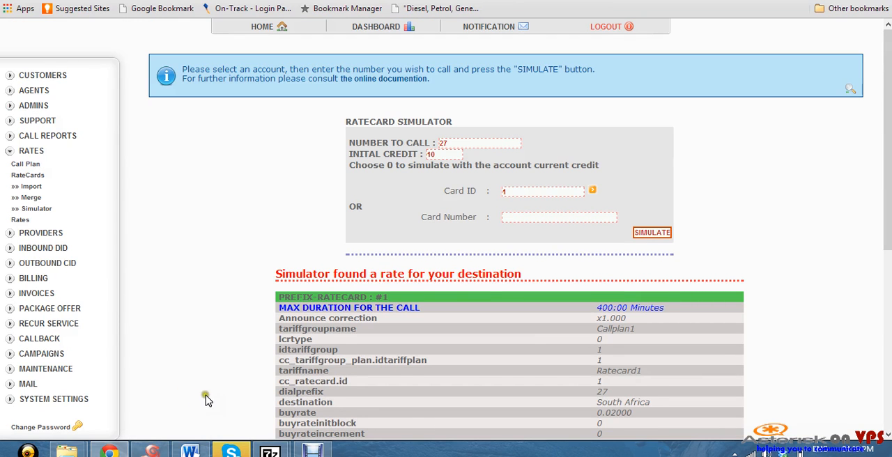
{"action": "mouse_move", "coordinate": [240, 442]}
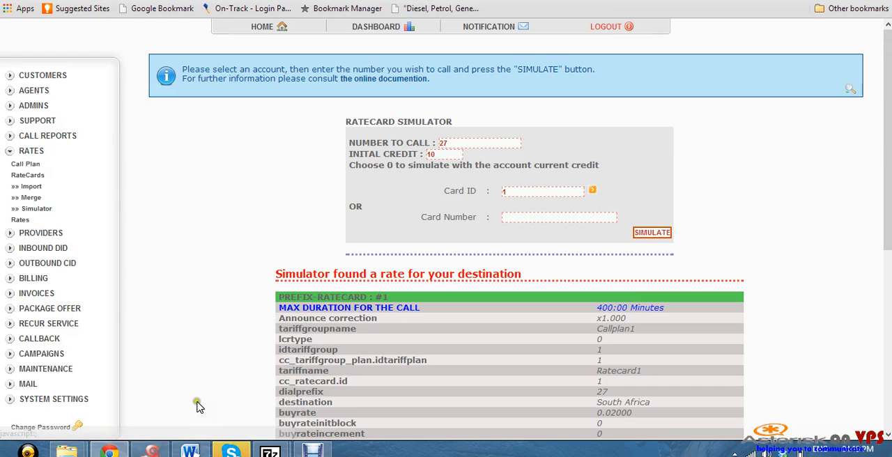
{"action": "left_click", "coordinate": [239, 452]}
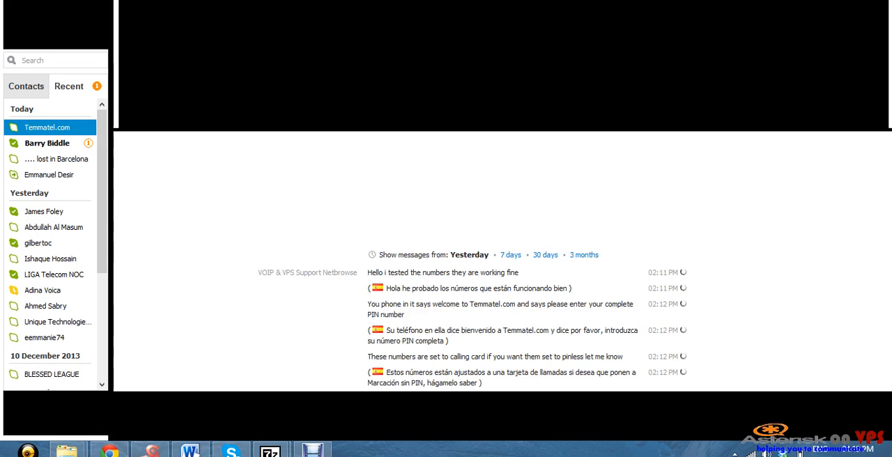
{"action": "left_click", "coordinate": [239, 452]}
{"action": "left_click", "coordinate": [232, 452]}
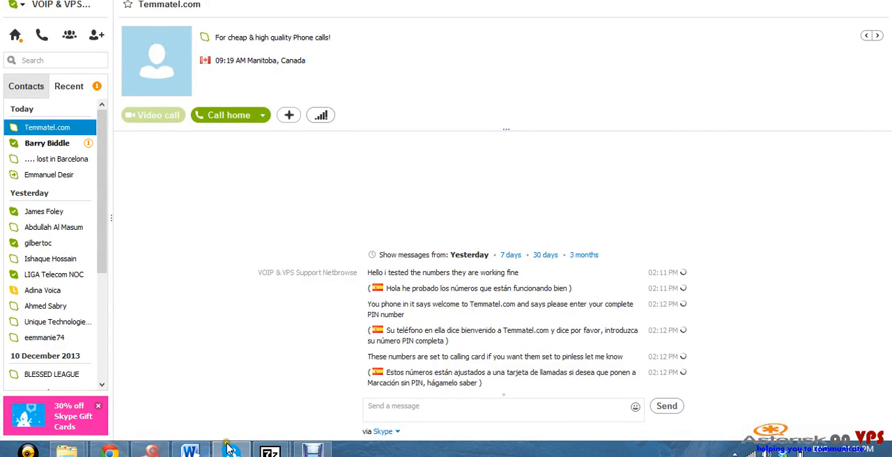
{"action": "left_click", "coordinate": [817, 1]}
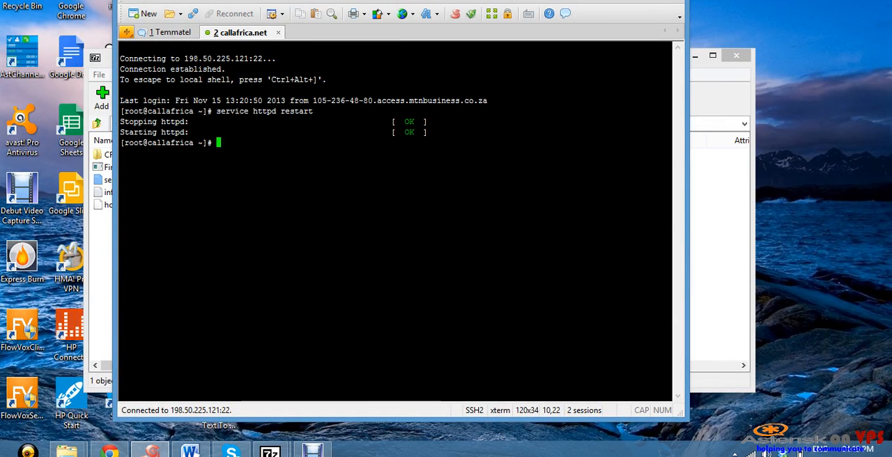
Exit Xshell, disconnecting its open sessions, and close the 7-Zip File Manager
{"action": "key", "text": "alt+F4"}
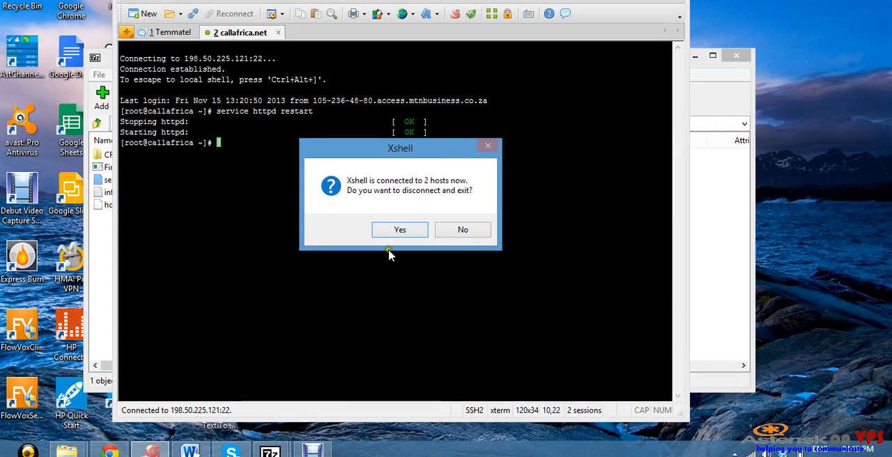
{"action": "left_click", "coordinate": [396, 230]}
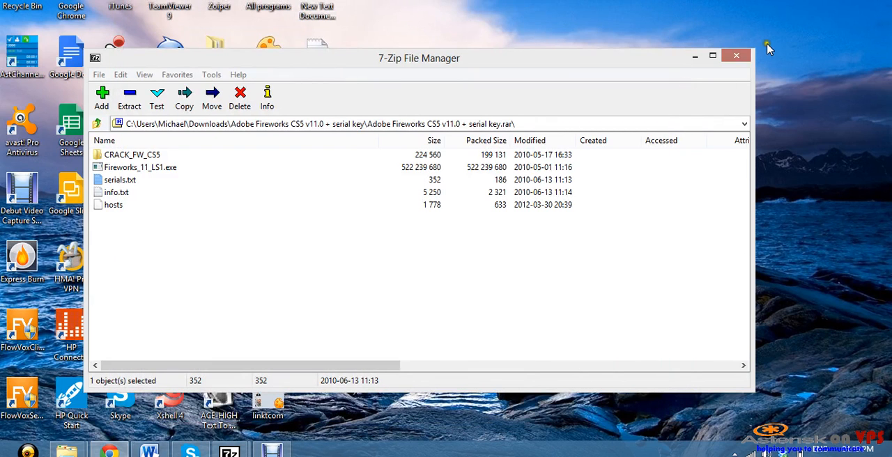
{"action": "left_click", "coordinate": [737, 57]}
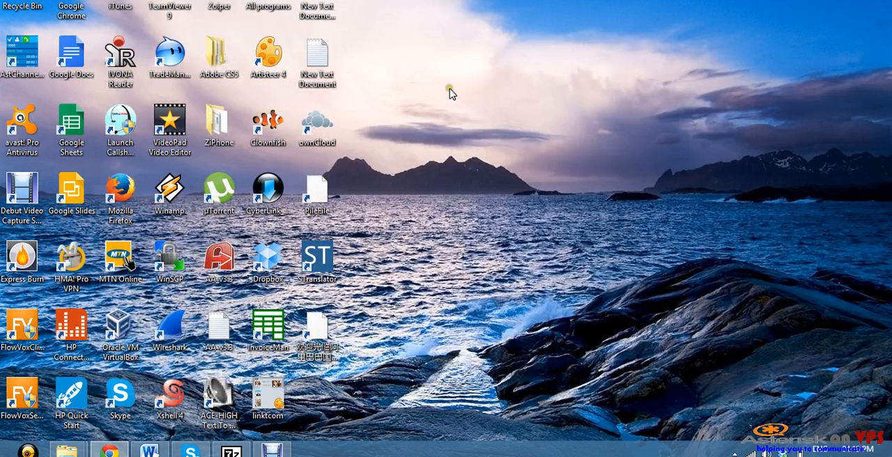
Launch Zoiper from the desktop, open its preferences and select the unregistered SIP account
{"action": "double_click", "coordinate": [230, 7]}
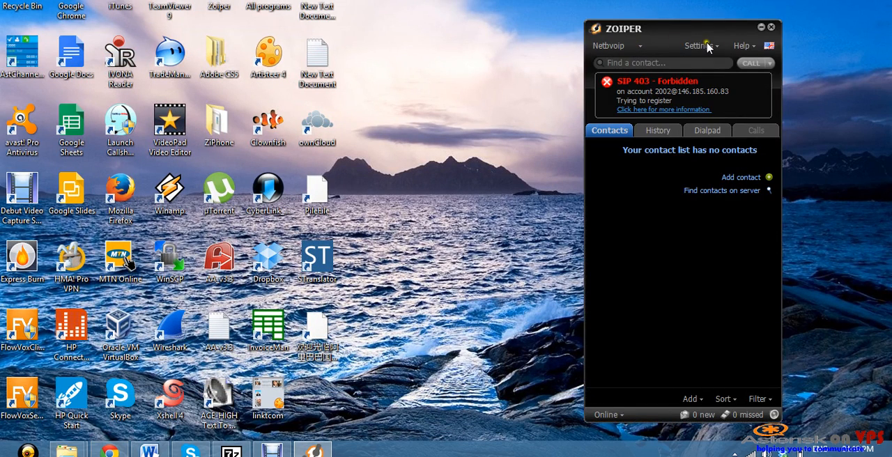
{"action": "left_click", "coordinate": [707, 46]}
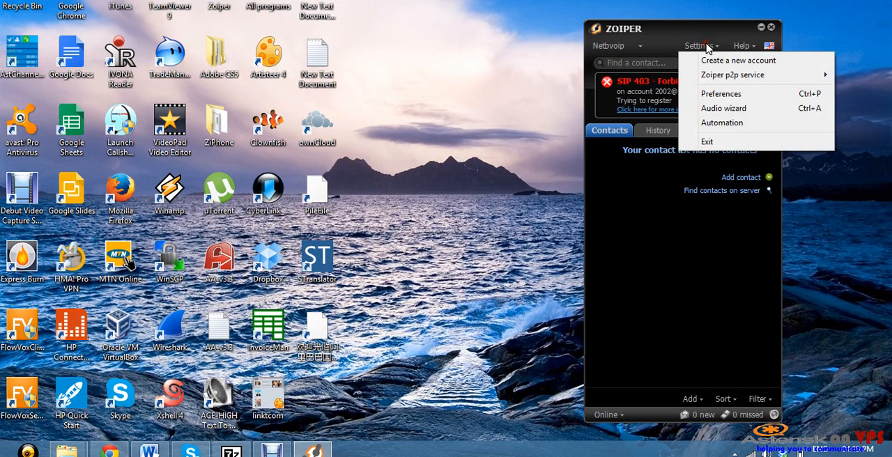
{"action": "left_click", "coordinate": [722, 95]}
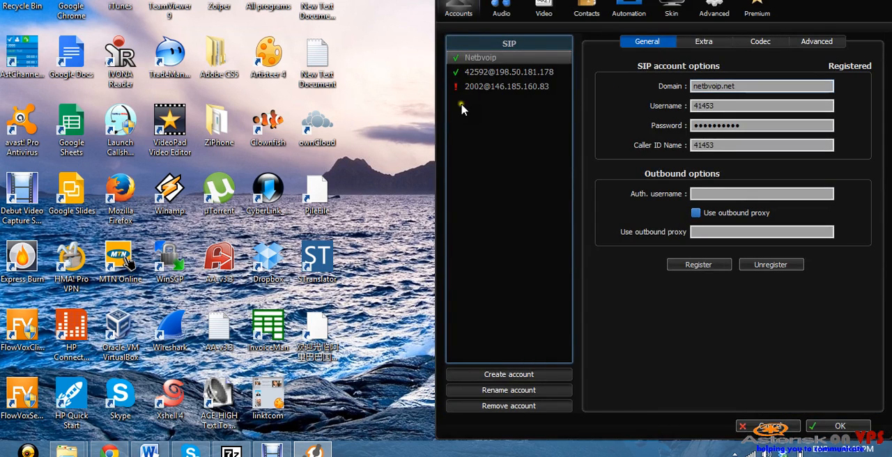
{"action": "left_click", "coordinate": [481, 88]}
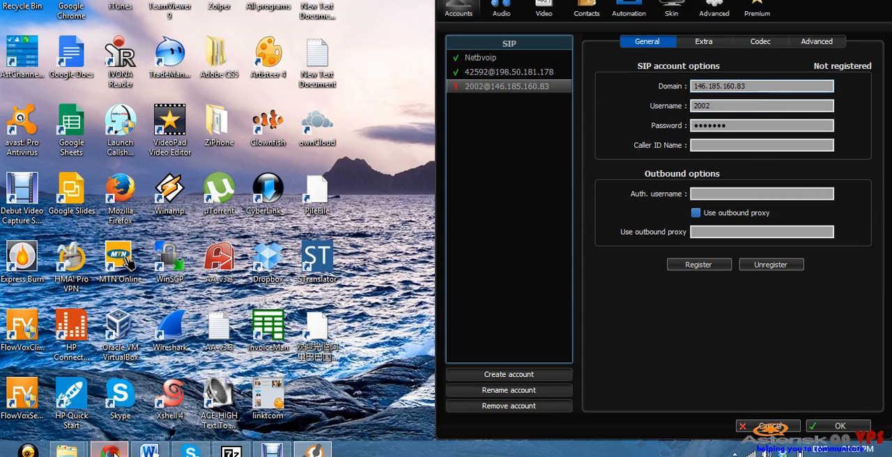
Copy the A2Billing server's IP address from the browser and set the selected Zoiper account's domain to 198.50.225.122
{"action": "left_click", "coordinate": [109, 451]}
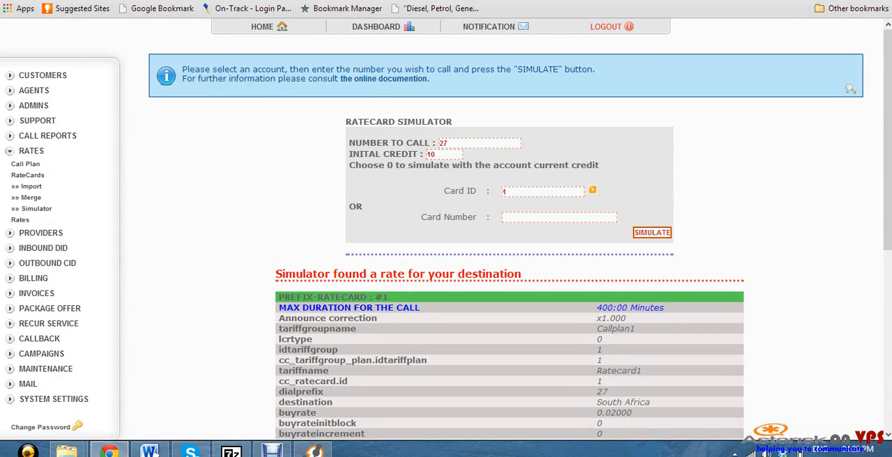
{"action": "right_click", "coordinate": [86, 1]}
{"action": "left_click", "coordinate": [114, 36]}
{"action": "left_click", "coordinate": [314, 451]}
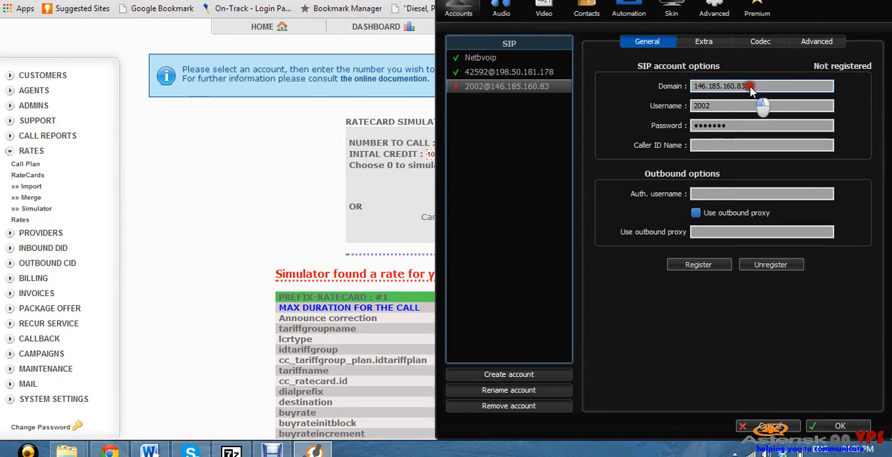
{"action": "left_click_drag", "start_coordinate": [756, 86], "coordinate": [699, 86]}
{"action": "right_click", "coordinate": [710, 85]}
{"action": "right_click", "coordinate": [722, 84]}
{"action": "left_click", "coordinate": [757, 142]}
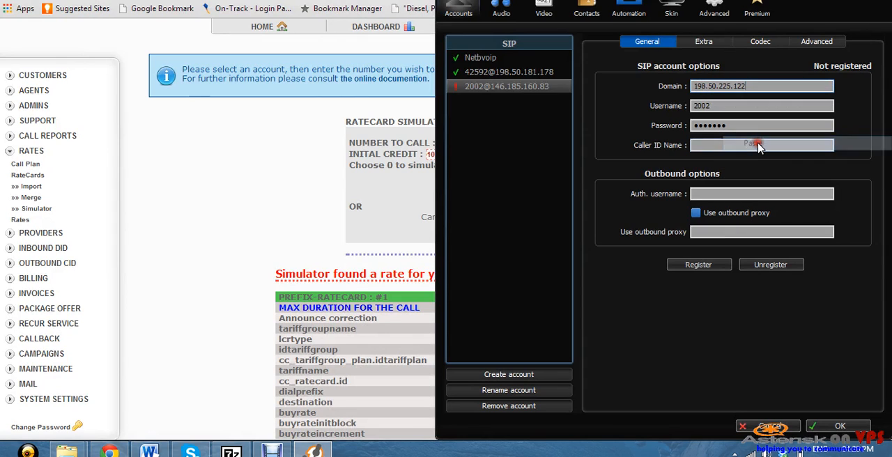
Switch to A2Billing, open the customers' VoIP settings and copy the username of the listed SIP configuration
{"action": "left_click", "coordinate": [744, 104]}
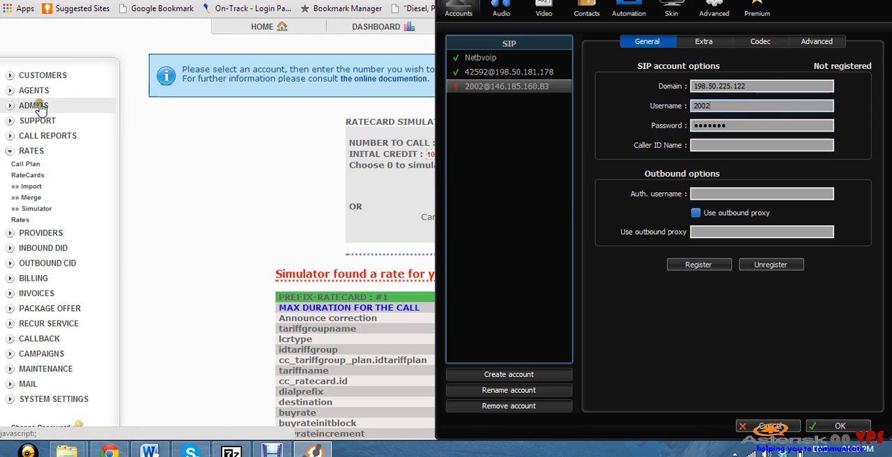
{"action": "left_click", "coordinate": [55, 75]}
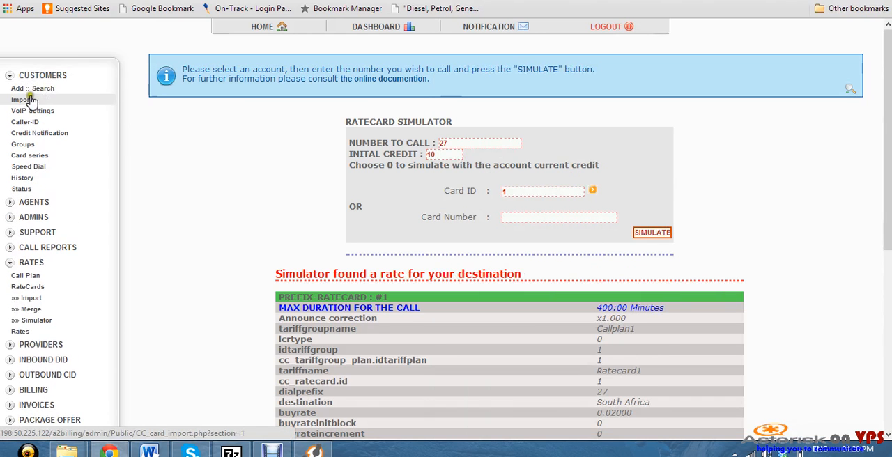
{"action": "left_click", "coordinate": [40, 89]}
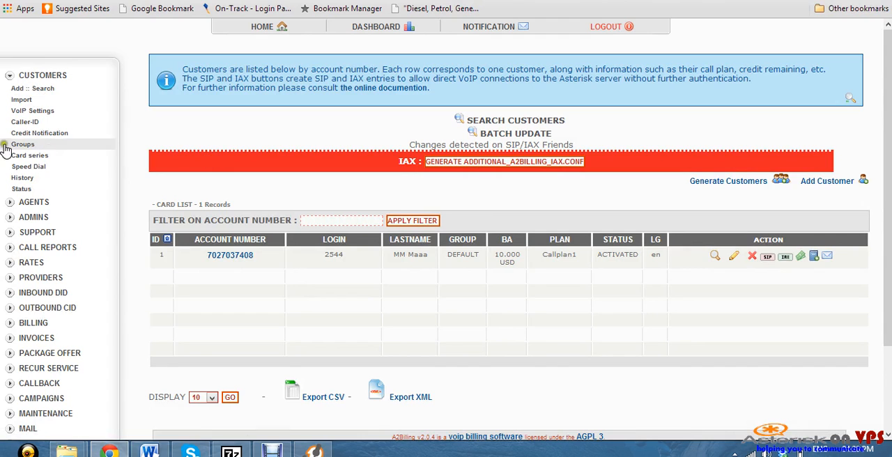
{"action": "left_click", "coordinate": [32, 111]}
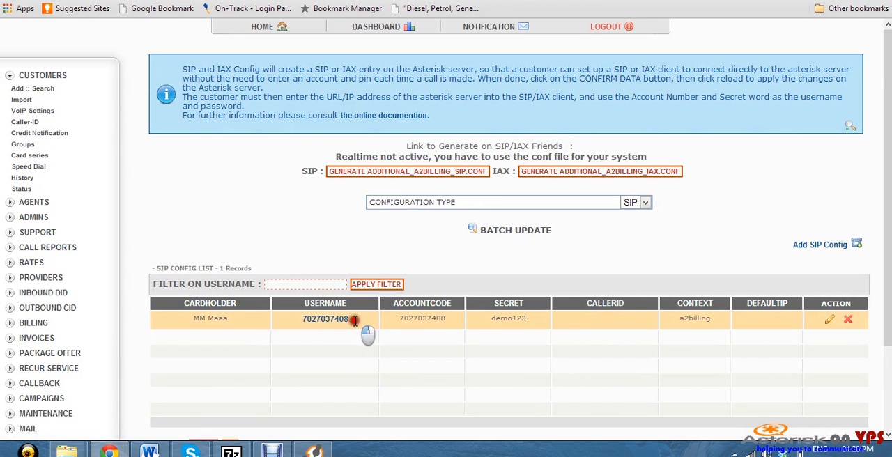
{"action": "left_click_drag", "start_coordinate": [355, 321], "coordinate": [293, 323]}
{"action": "right_click", "coordinate": [306, 322]}
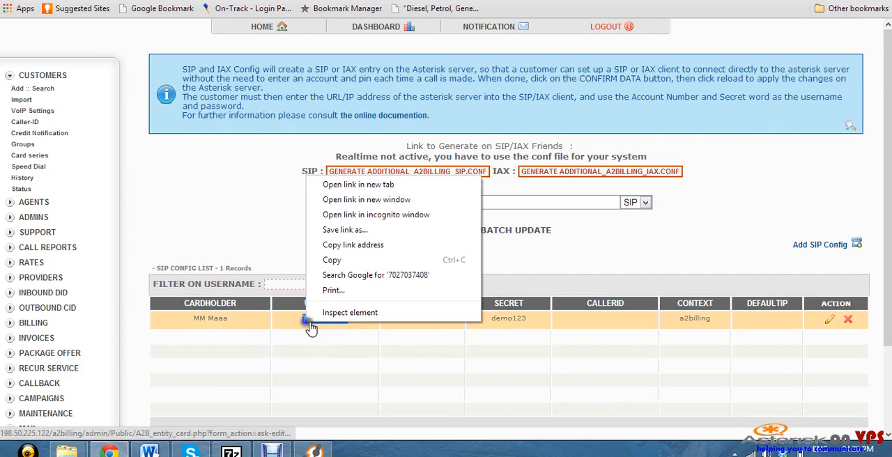
{"action": "left_click", "coordinate": [347, 259]}
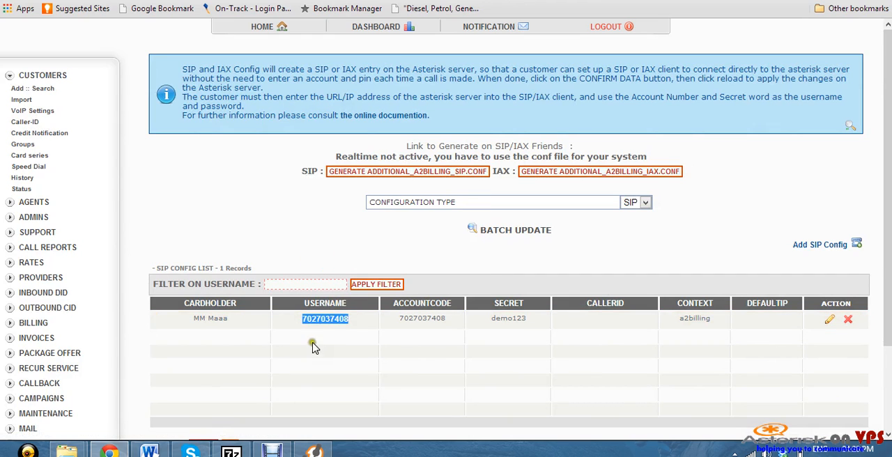
Return to Zoiper and replace the selected SIP account's username with the copied A2Billing SIP username
{"action": "left_click", "coordinate": [312, 450]}
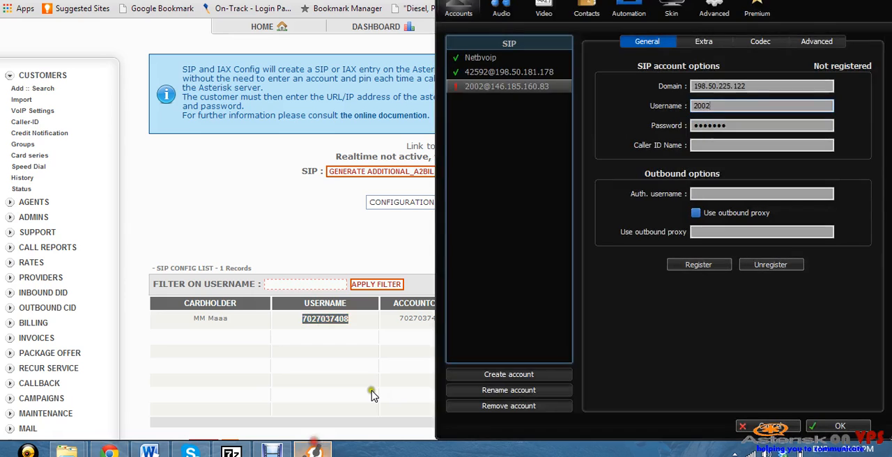
{"action": "left_click", "coordinate": [730, 106]}
{"action": "left_click_drag", "start_coordinate": [730, 105], "coordinate": [670, 106]}
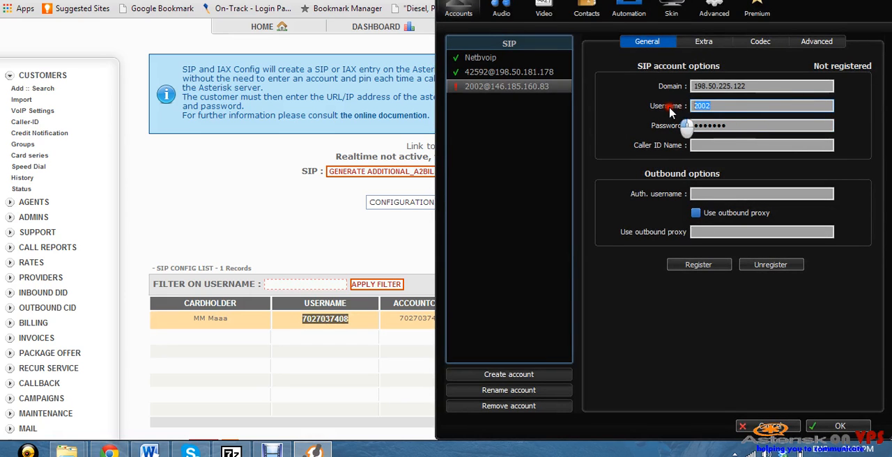
{"action": "right_click", "coordinate": [703, 108]}
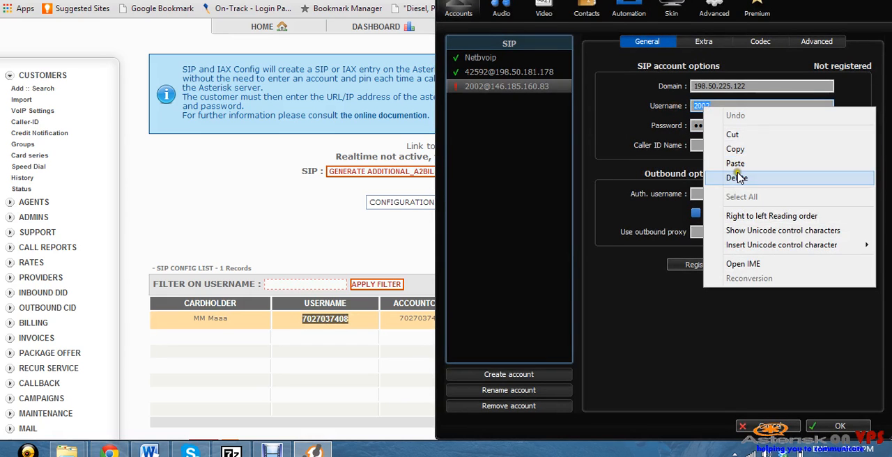
{"action": "left_click", "coordinate": [737, 163]}
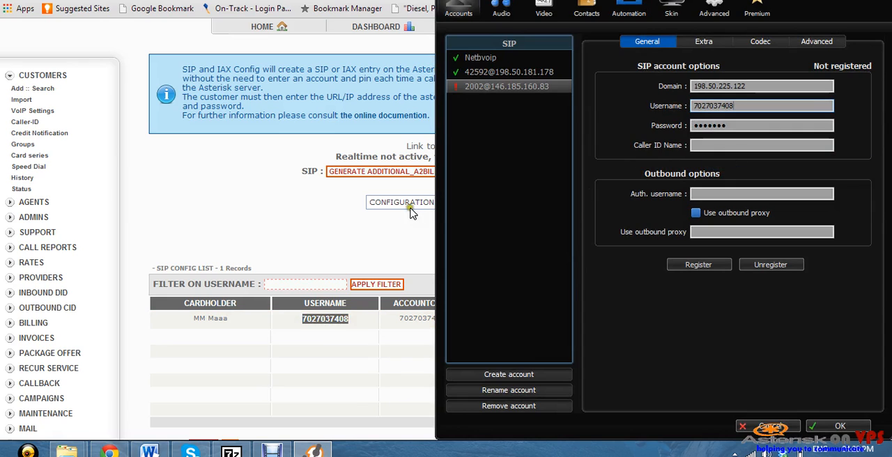
Copy the SIP secret from the A2Billing SIP configuration, paste it as the Zoiper account's password and save the preferences
{"action": "left_click", "coordinate": [281, 245]}
{"action": "left_click_drag", "start_coordinate": [549, 331], "coordinate": [494, 320]}
{"action": "right_click", "coordinate": [493, 320]}
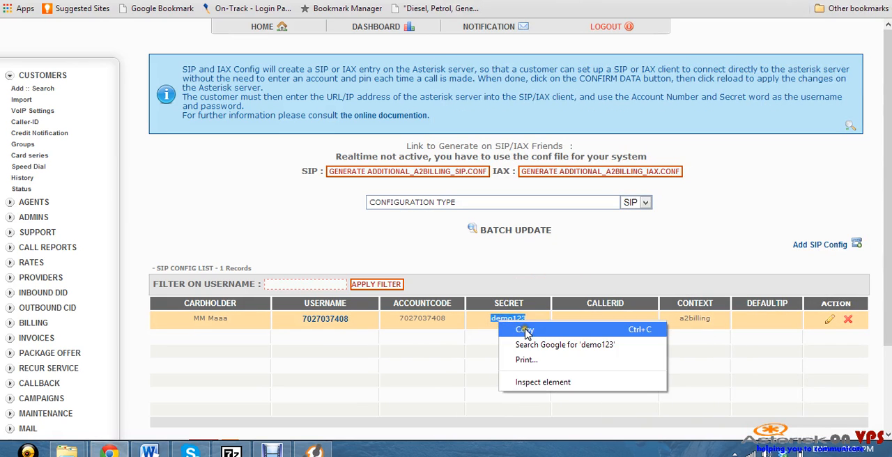
{"action": "left_click", "coordinate": [519, 329]}
{"action": "left_click", "coordinate": [313, 451]}
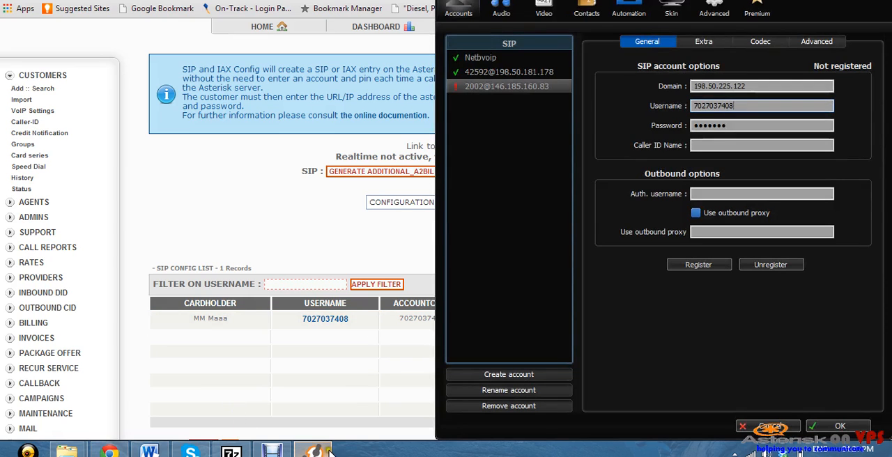
{"action": "left_click", "coordinate": [740, 125]}
{"action": "left_click_drag", "start_coordinate": [740, 126], "coordinate": [669, 127]}
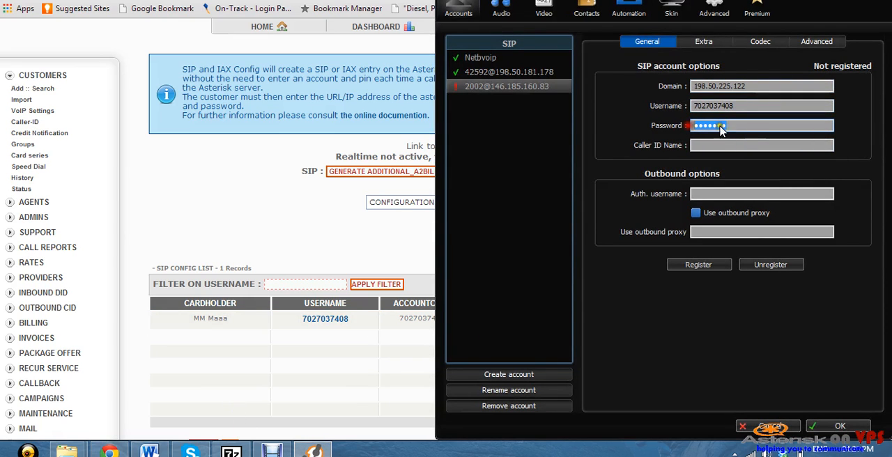
{"action": "right_click", "coordinate": [710, 124]}
{"action": "left_click", "coordinate": [751, 181]}
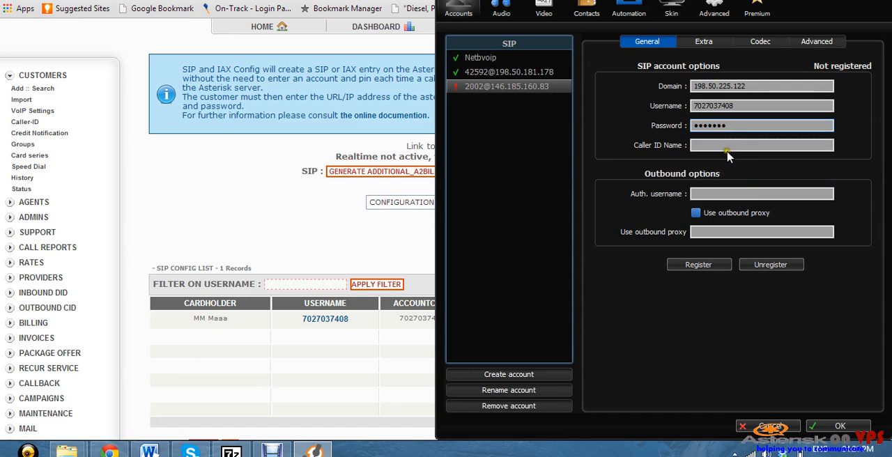
{"action": "left_click", "coordinate": [839, 427]}
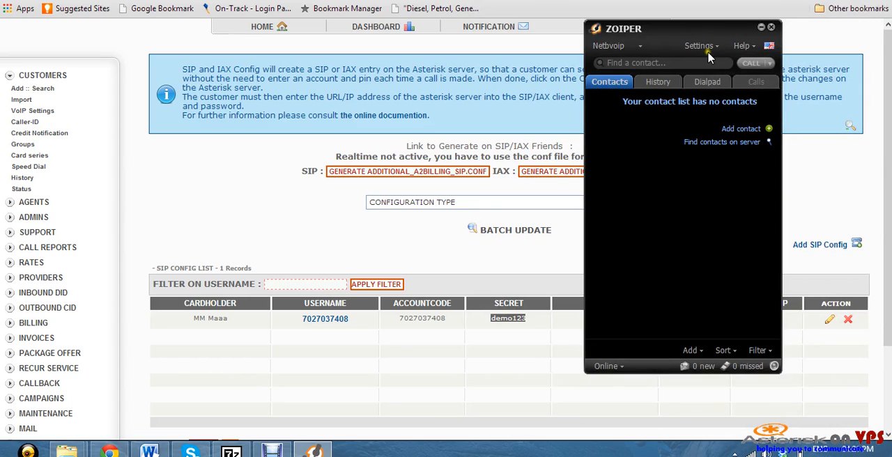
Reopen Zoiper's preferences and unregister the Netbvoip account
{"action": "left_click", "coordinate": [643, 48]}
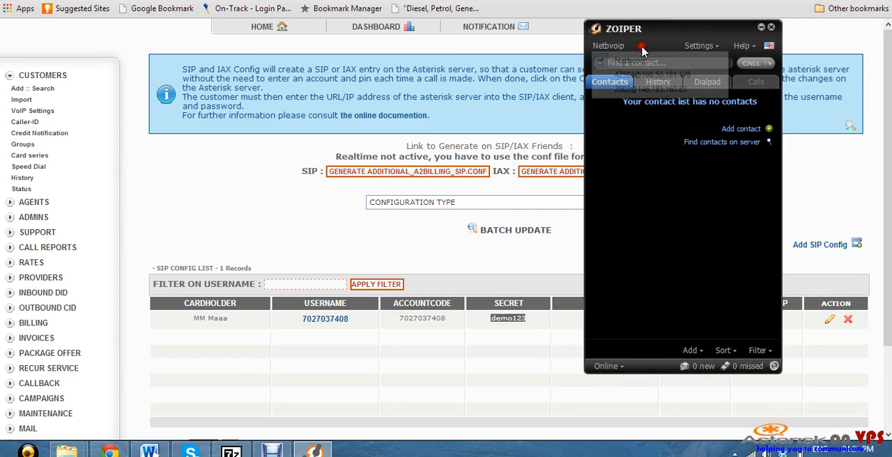
{"action": "left_click", "coordinate": [699, 46]}
{"action": "left_click", "coordinate": [728, 95]}
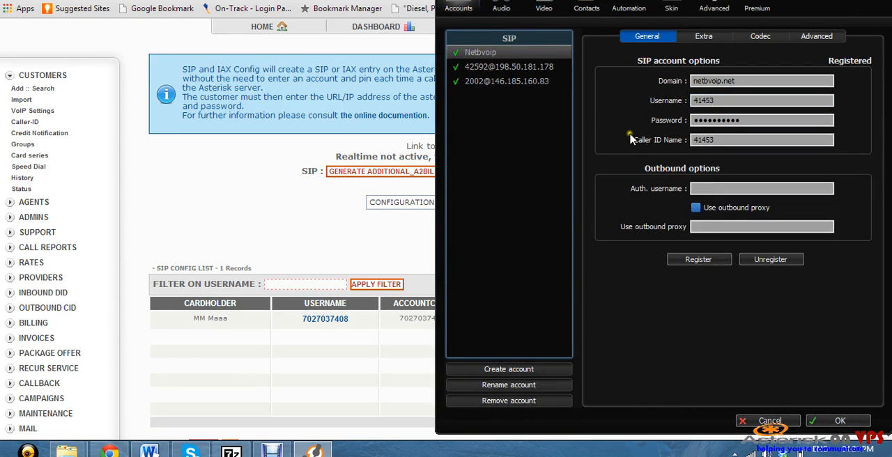
{"action": "left_click", "coordinate": [772, 259]}
Unregister and re-register the SIP account whose domain is 198.50.225.122, and save the preferences
{"action": "left_click", "coordinate": [514, 82]}
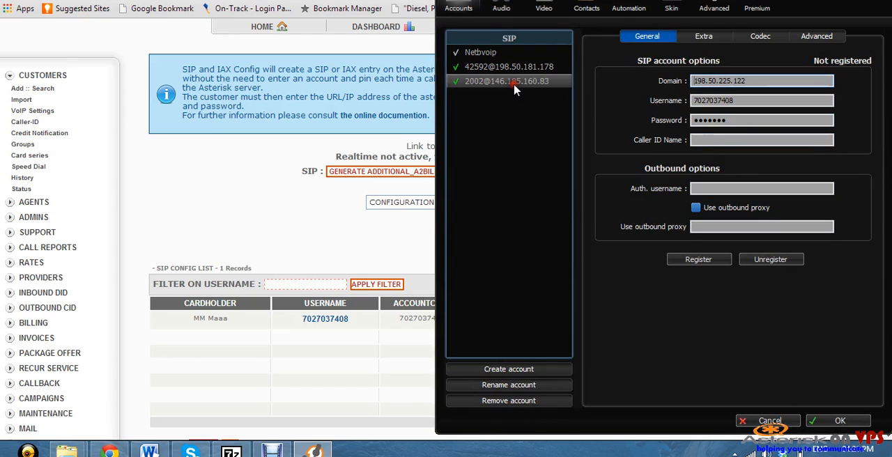
{"action": "left_click", "coordinate": [790, 263]}
{"action": "left_click", "coordinate": [699, 262]}
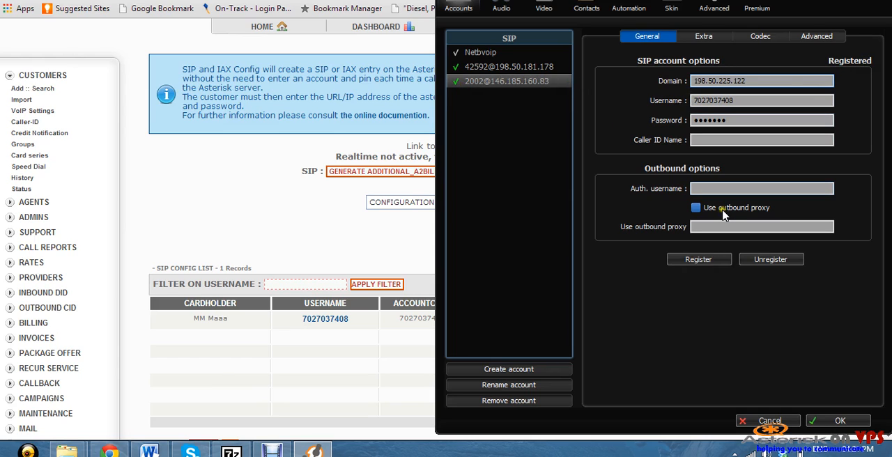
{"action": "left_click", "coordinate": [841, 421]}
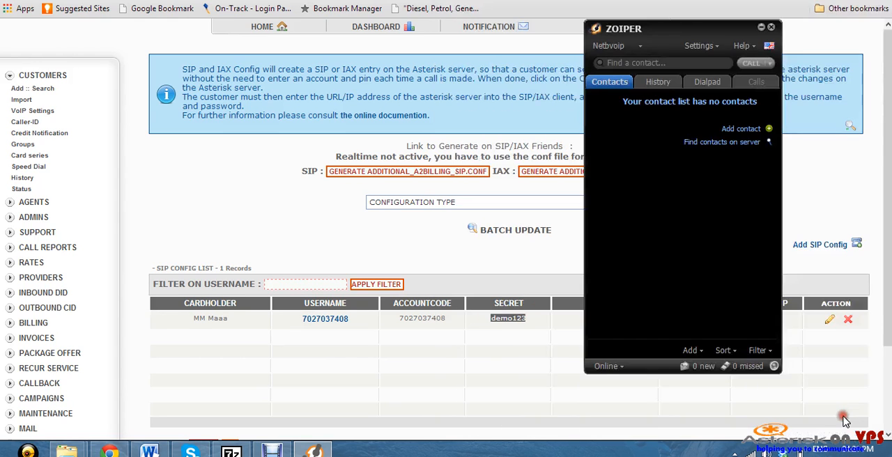
Make the SIP account configured for the A2Billing server the active calling account in Zoiper
{"action": "left_click", "coordinate": [700, 46]}
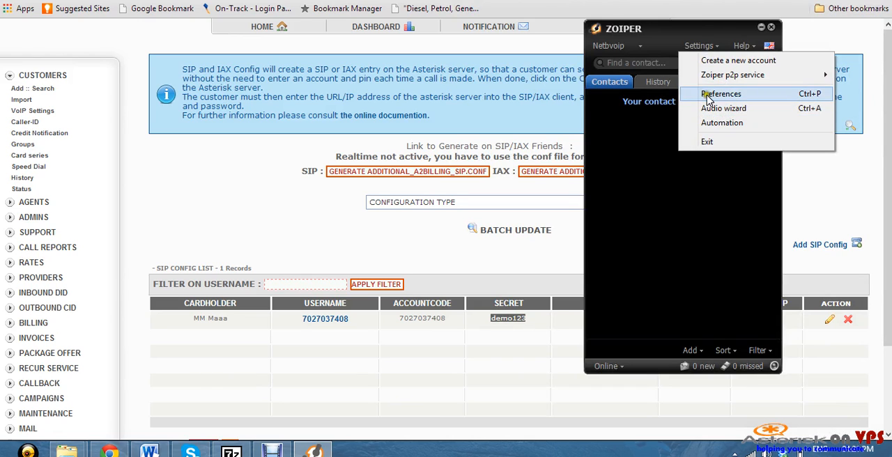
{"action": "left_click", "coordinate": [640, 47]}
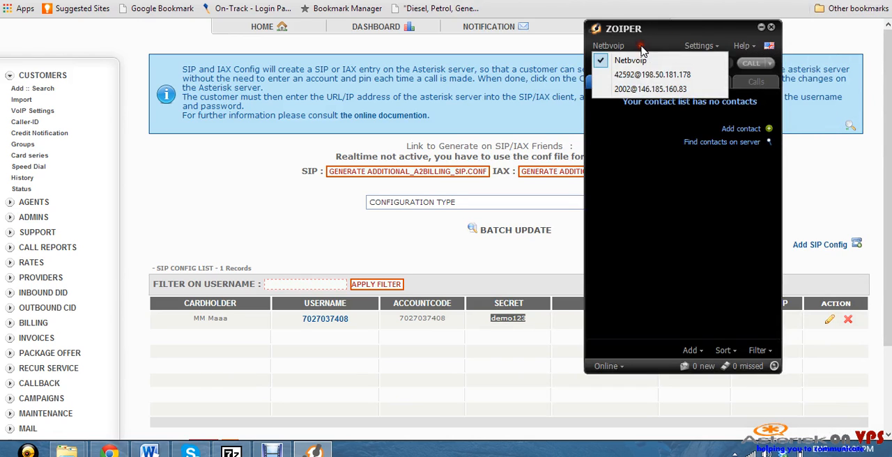
{"action": "left_click", "coordinate": [634, 90]}
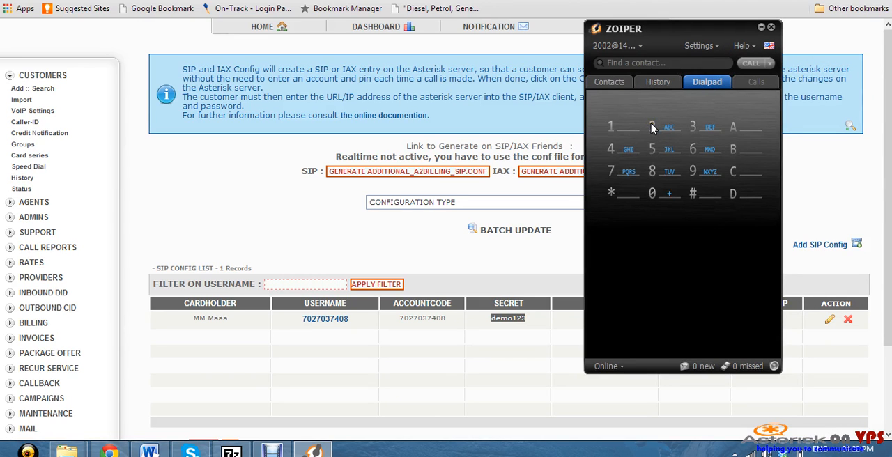
Dial the South African test phone number from the dialpad, place the call and hang up once it is established
{"action": "left_click", "coordinate": [652, 128]}
{"action": "left_click", "coordinate": [612, 175]}
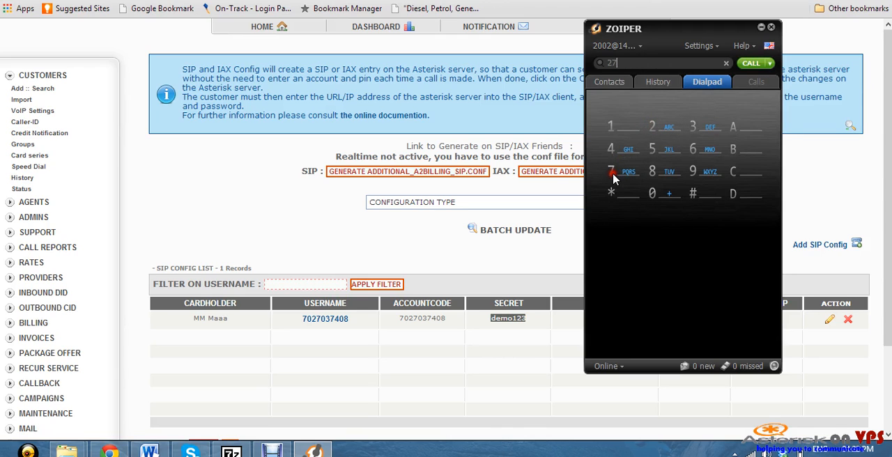
{"action": "left_click", "coordinate": [655, 172]}
{"action": "left_click", "coordinate": [653, 128]}
{"action": "left_click", "coordinate": [658, 196]}
{"action": "left_click", "coordinate": [655, 172]}
{"action": "left_click", "coordinate": [695, 150]}
{"action": "left_click", "coordinate": [611, 172]}
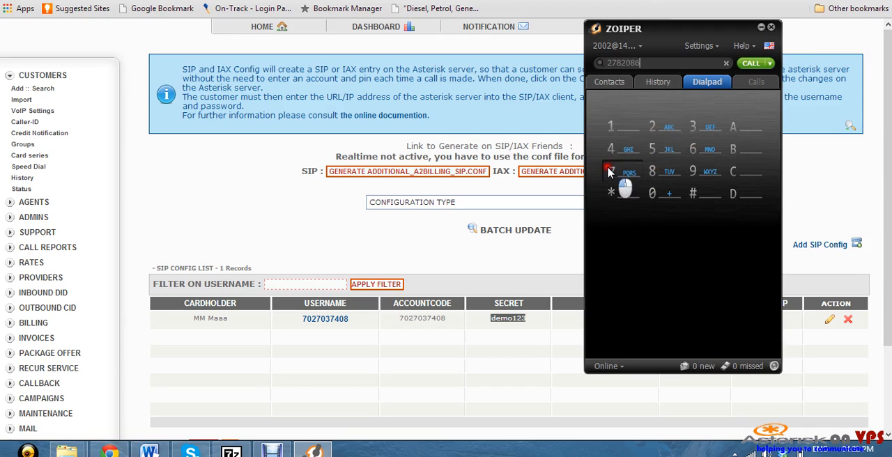
{"action": "left_click", "coordinate": [655, 147]}
{"action": "left_click", "coordinate": [751, 64]}
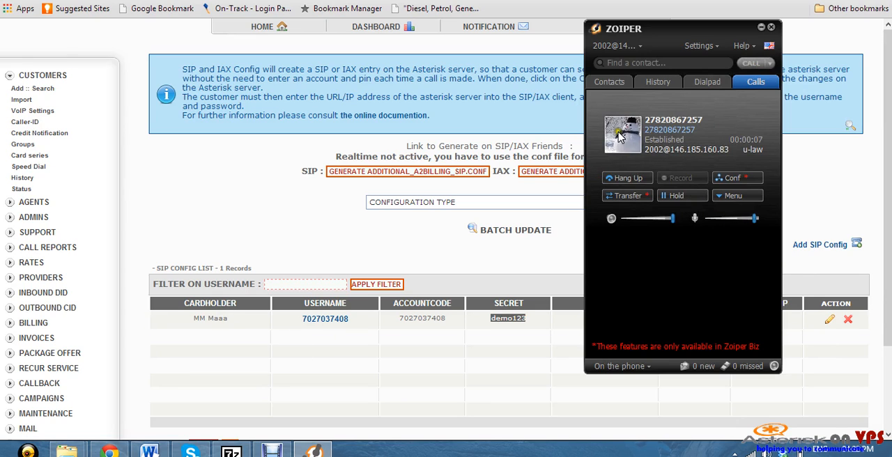
{"action": "left_click", "coordinate": [621, 179]}
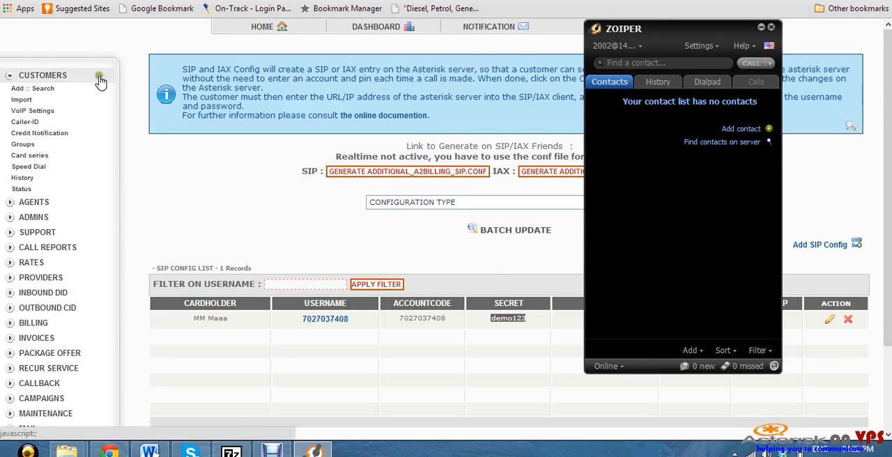
Switch to A2Billing, open the customer list and go on to the global list of the system settings
{"action": "left_click", "coordinate": [68, 90]}
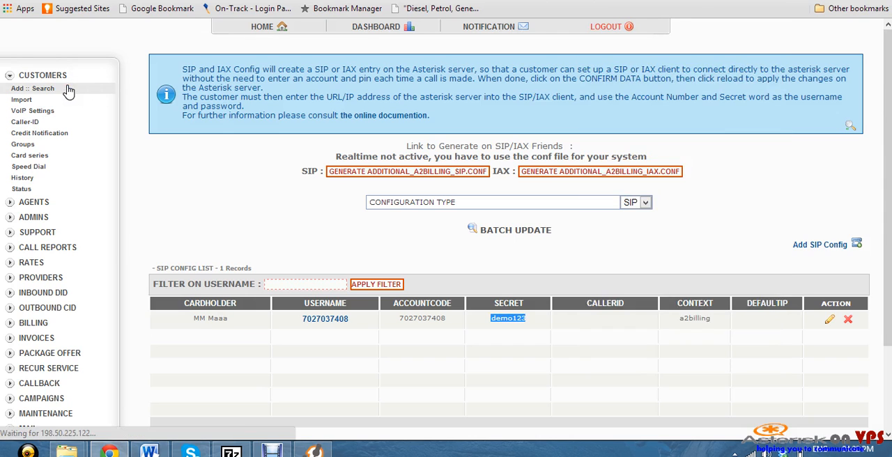
{"action": "scroll", "coordinate": [87, 233], "scroll_direction": "down", "scroll_amount": 3}
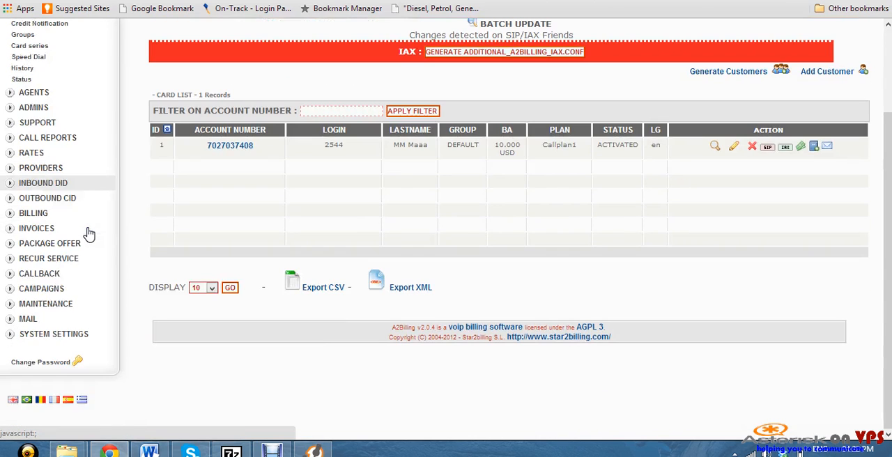
{"action": "left_click", "coordinate": [73, 334]}
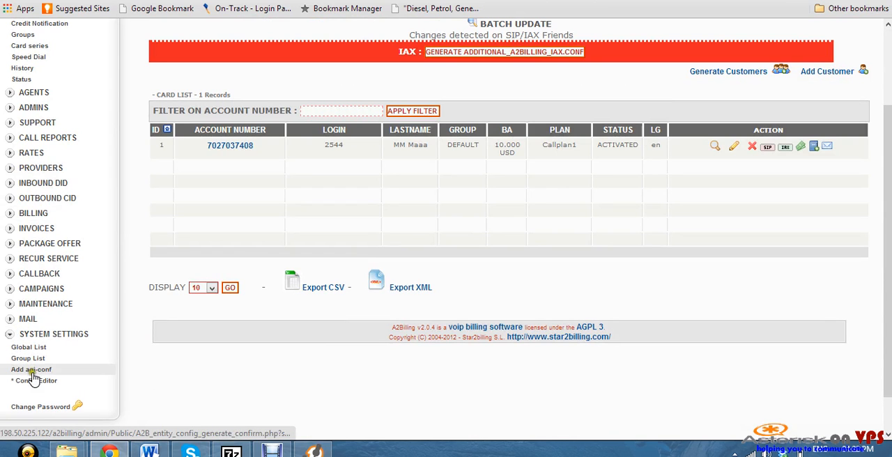
{"action": "left_click", "coordinate": [37, 347]}
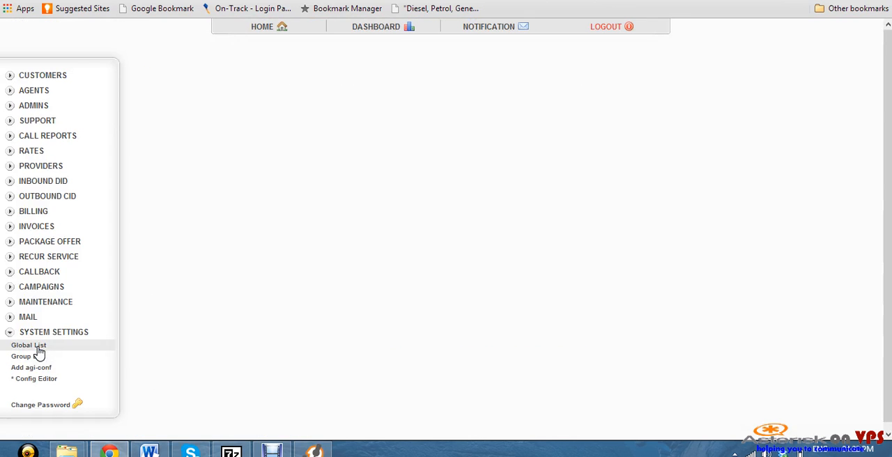
Set the Use DNID setting of agi-conf1 to yes and confirm the change
{"action": "scroll", "coordinate": [524, 229], "scroll_direction": "down", "scroll_amount": 4}
{"action": "scroll", "coordinate": [524, 229], "scroll_direction": "down", "scroll_amount": 5}
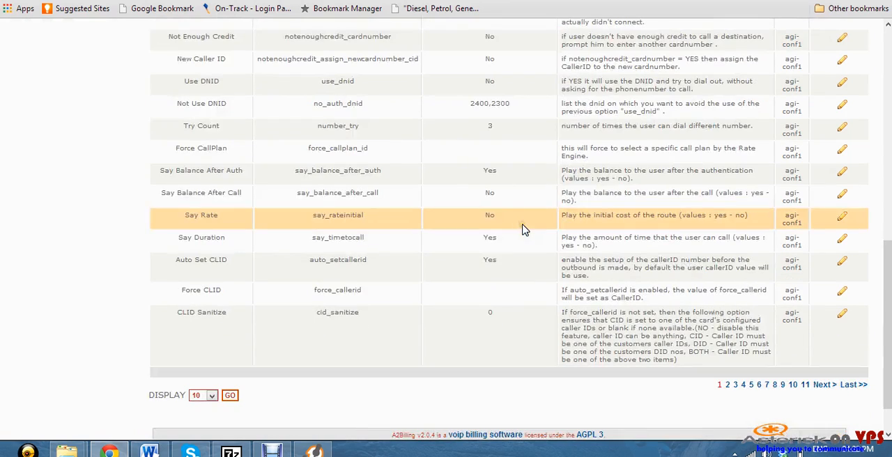
{"action": "scroll", "coordinate": [460, 143], "scroll_direction": "up", "scroll_amount": 1}
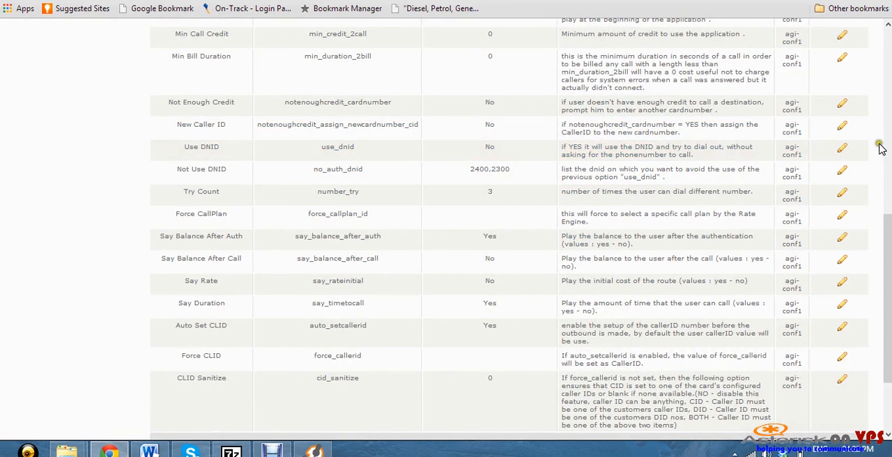
{"action": "left_click", "coordinate": [842, 152]}
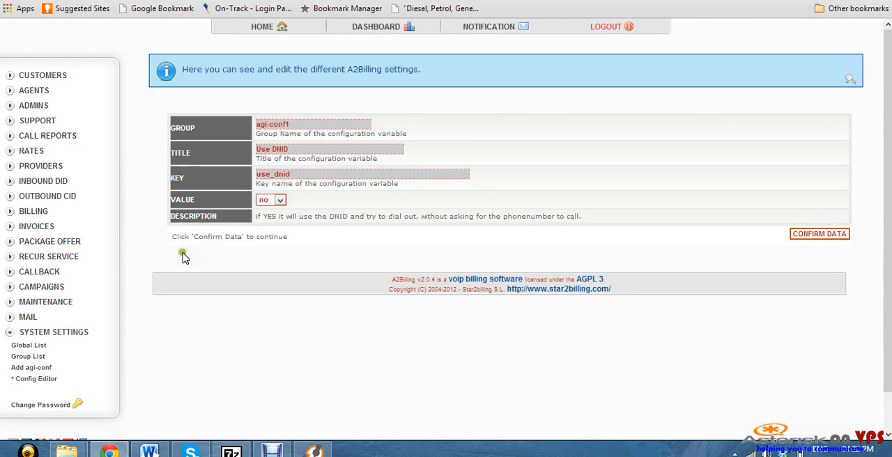
{"action": "left_click", "coordinate": [279, 200]}
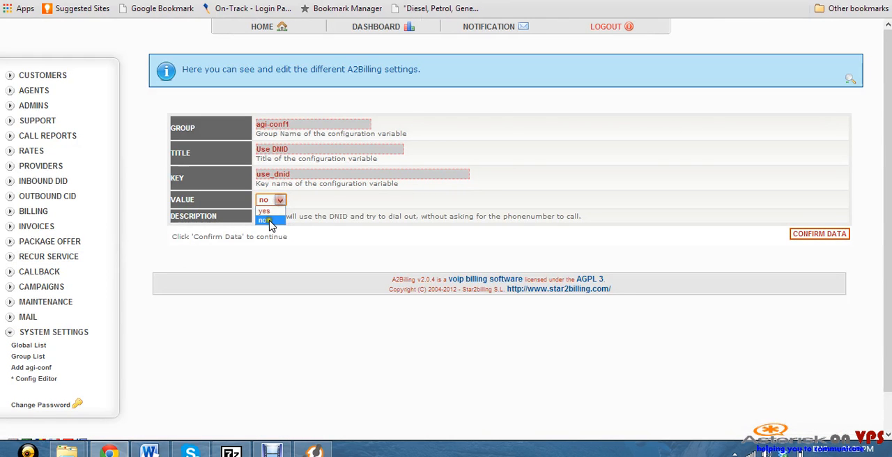
{"action": "left_click", "coordinate": [265, 210]}
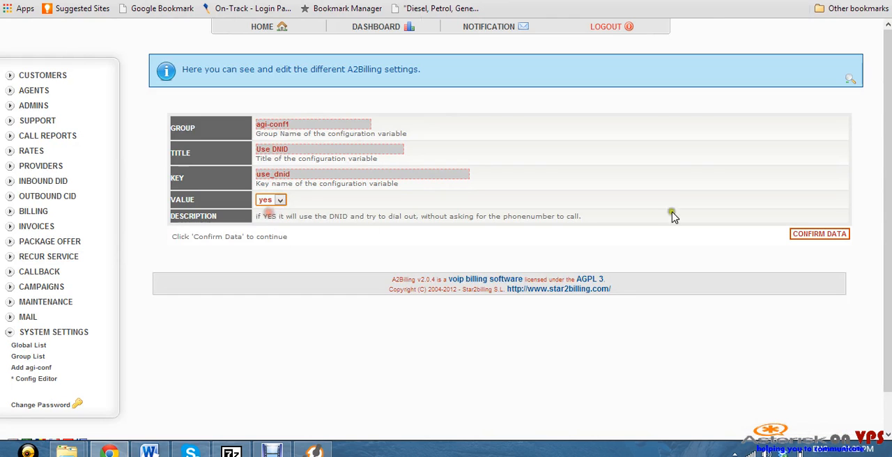
{"action": "left_click", "coordinate": [831, 236]}
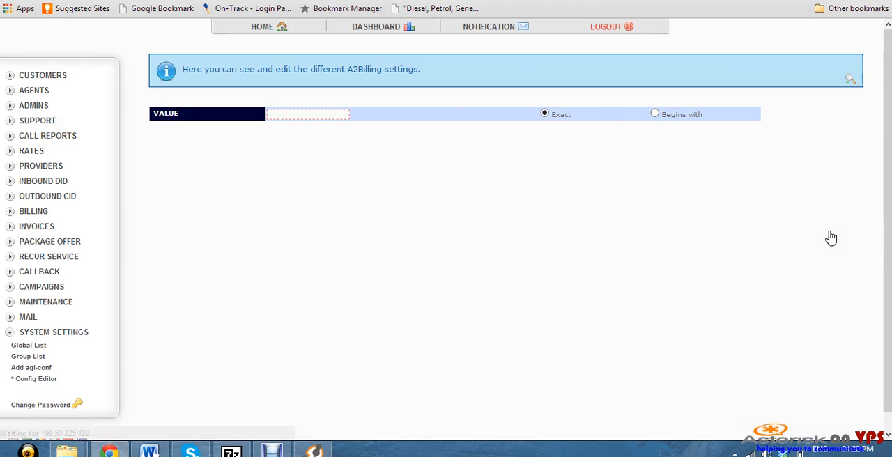
Switch to Zoiper, redial the South African test number from the call history and hang up once the call is established
{"action": "left_click", "coordinate": [313, 449]}
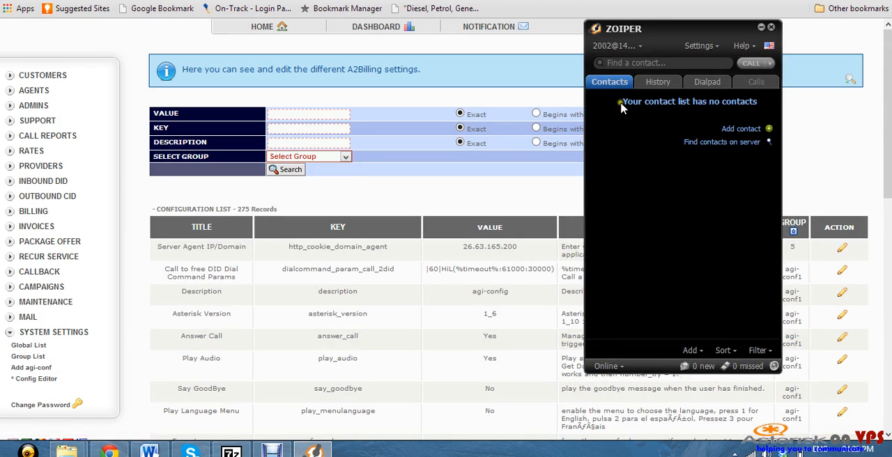
{"action": "left_click", "coordinate": [660, 82]}
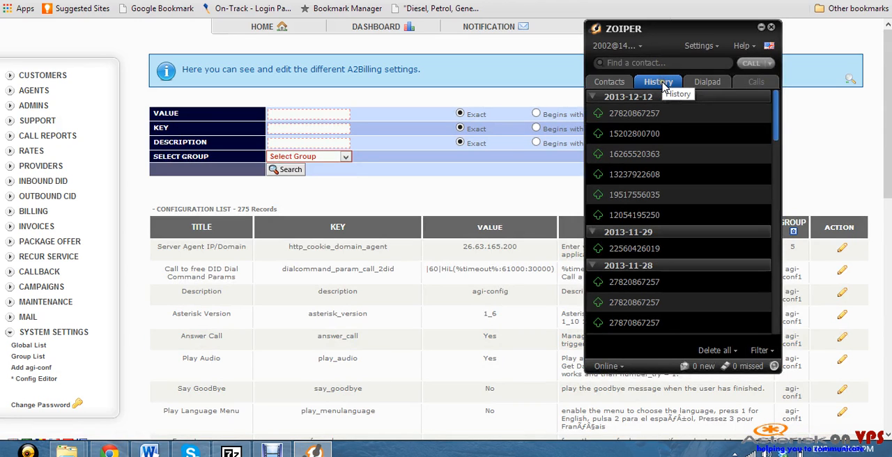
{"action": "left_click", "coordinate": [631, 112]}
{"action": "left_click", "coordinate": [630, 132]}
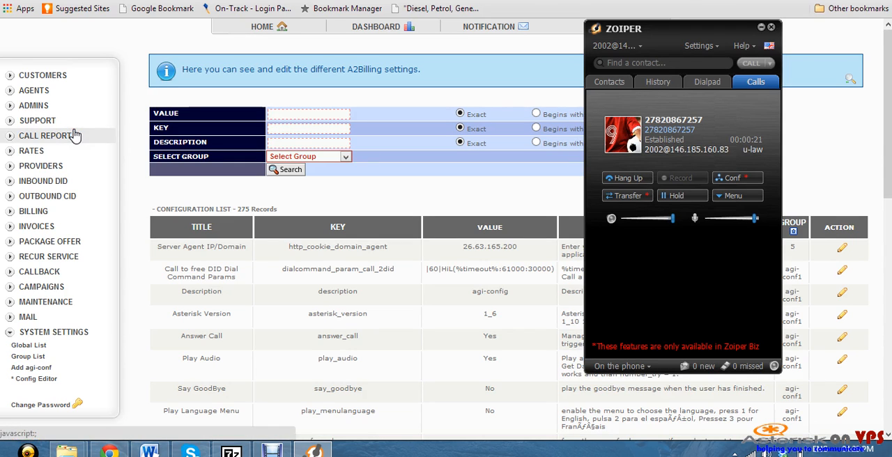
{"action": "left_click", "coordinate": [368, 90]}
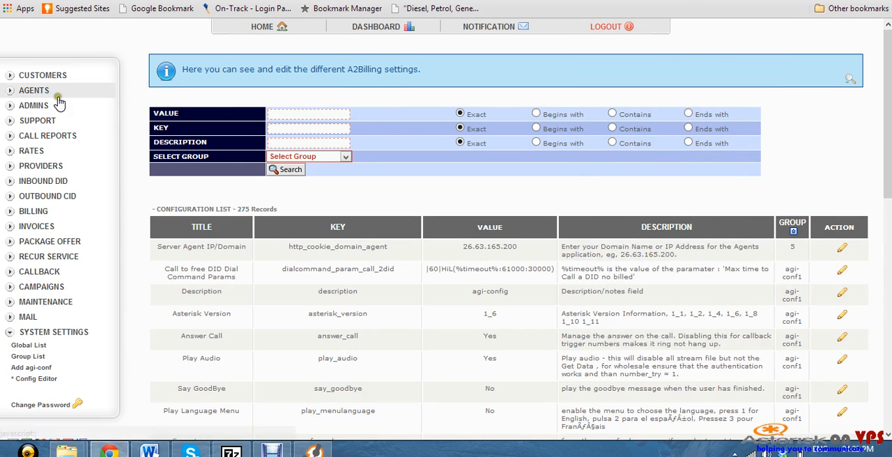
{"action": "left_click", "coordinate": [48, 77]}
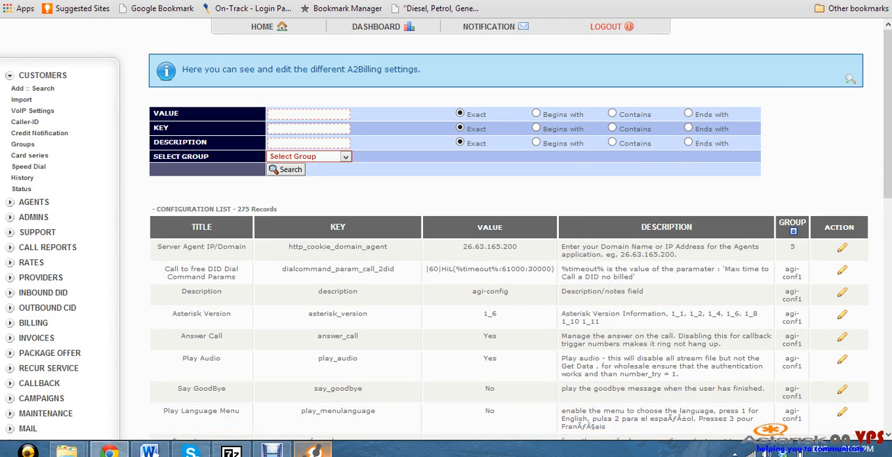
{"action": "left_click", "coordinate": [313, 451]}
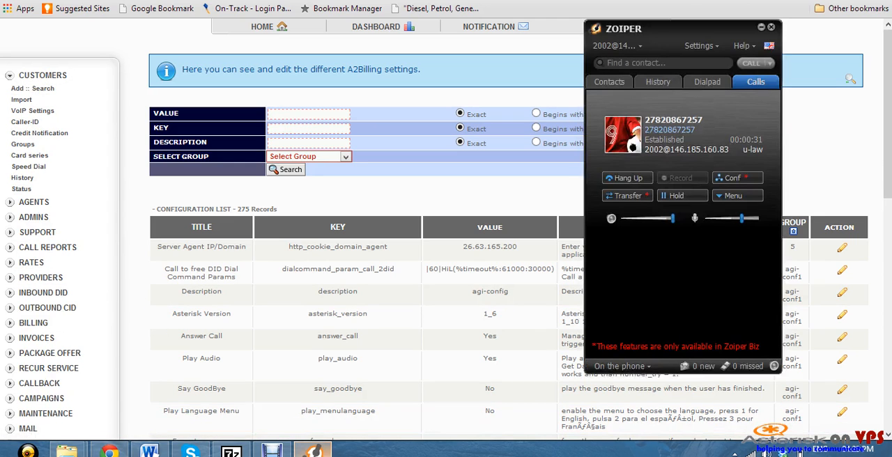
{"action": "left_click", "coordinate": [637, 179]}
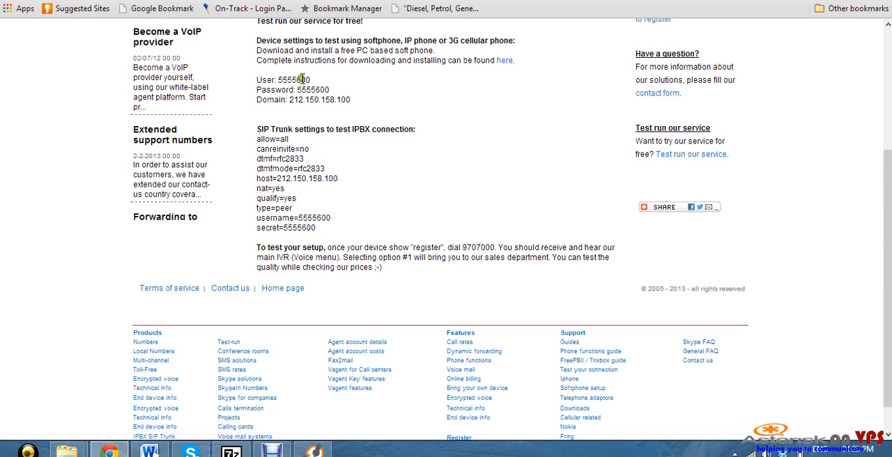
Copy the IVR test number from the setup test instructions on the provider's SIP trunk test page
{"action": "scroll", "coordinate": [331, 145], "scroll_direction": "up", "scroll_amount": 2}
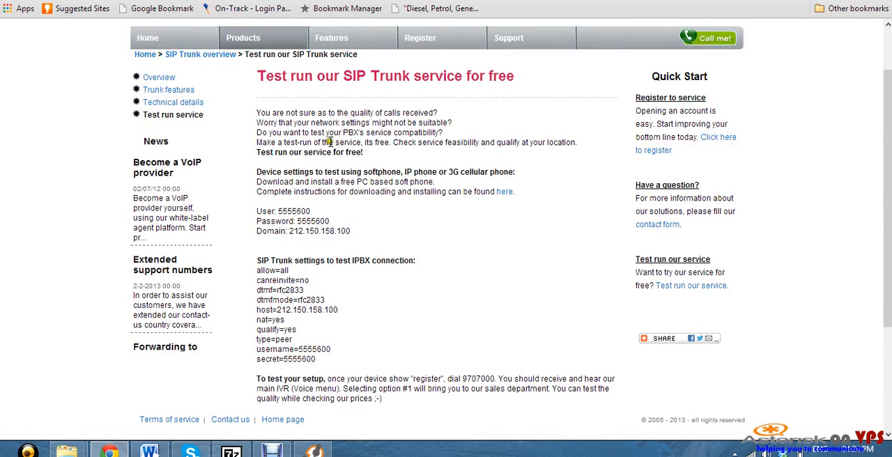
{"action": "scroll", "coordinate": [331, 147], "scroll_direction": "down", "scroll_amount": 2}
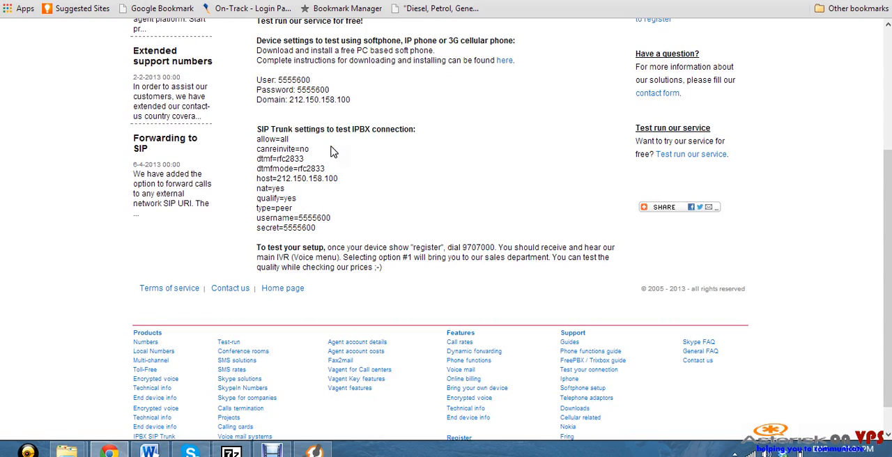
{"action": "left_click_drag", "start_coordinate": [461, 252], "coordinate": [501, 259]}
{"action": "right_click", "coordinate": [486, 245]}
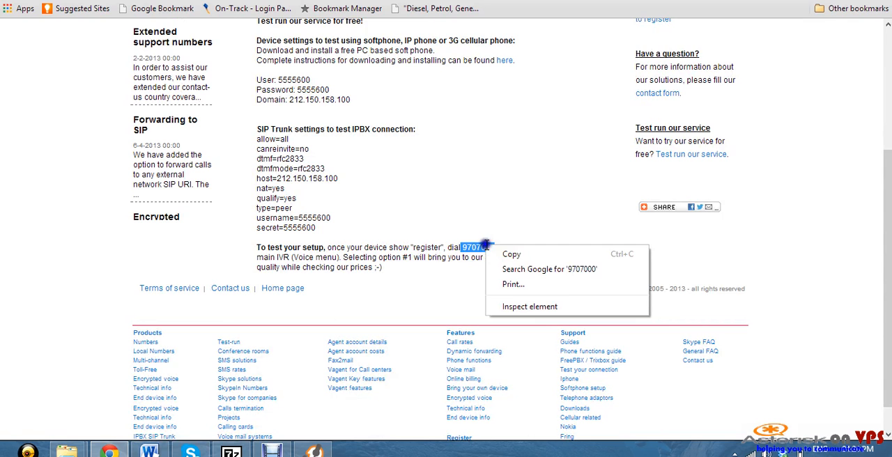
{"action": "left_click", "coordinate": [519, 254]}
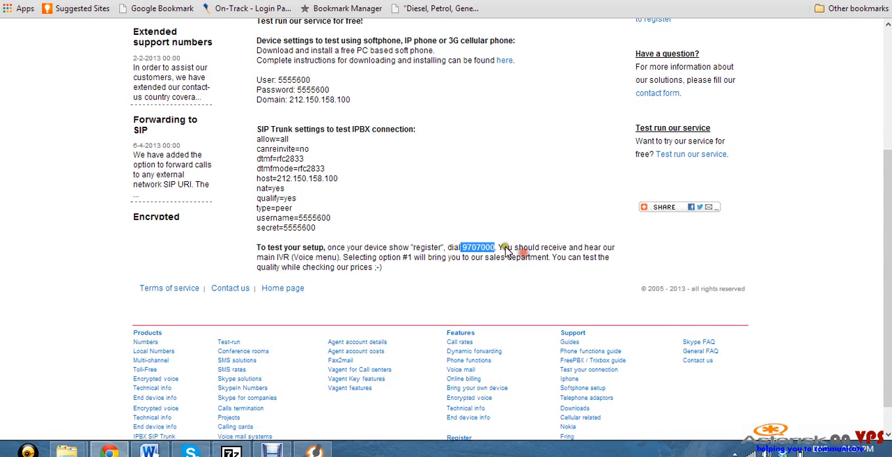
Return to the A2Billing admin page and open the list of rates
{"action": "left_click", "coordinate": [110, 451]}
{"action": "left_click", "coordinate": [109, 452]}
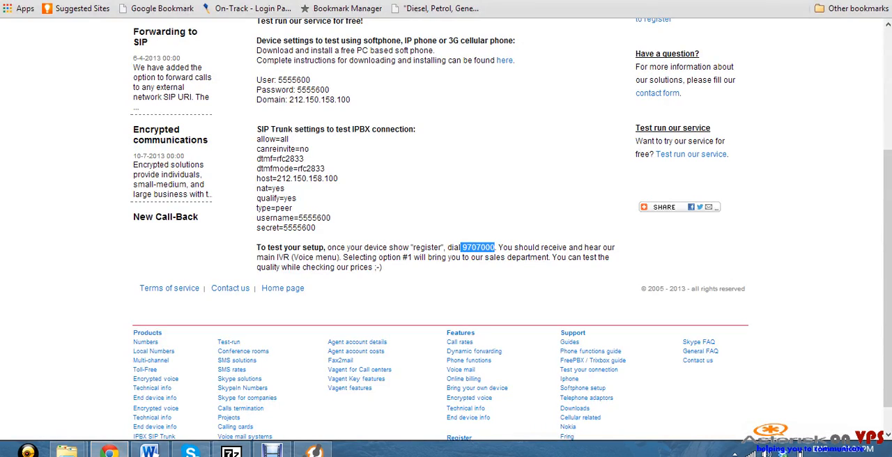
{"action": "key", "text": "ctrl+Tab"}
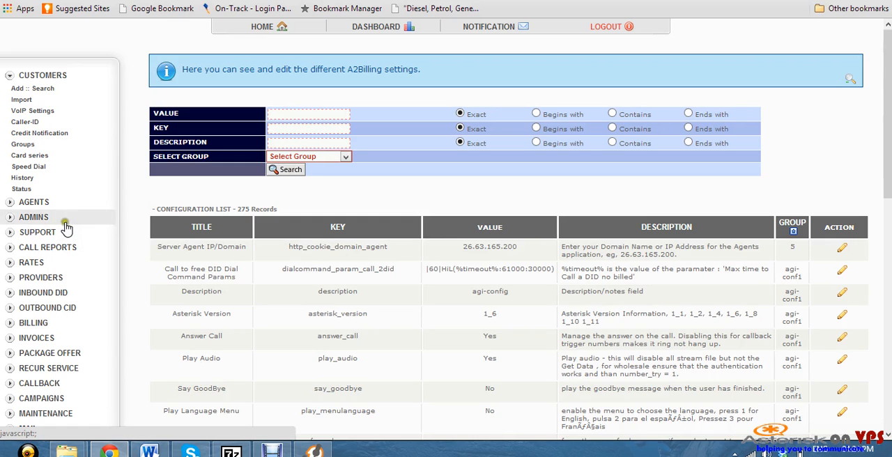
{"action": "left_click", "coordinate": [29, 263]}
{"action": "left_click", "coordinate": [25, 277]}
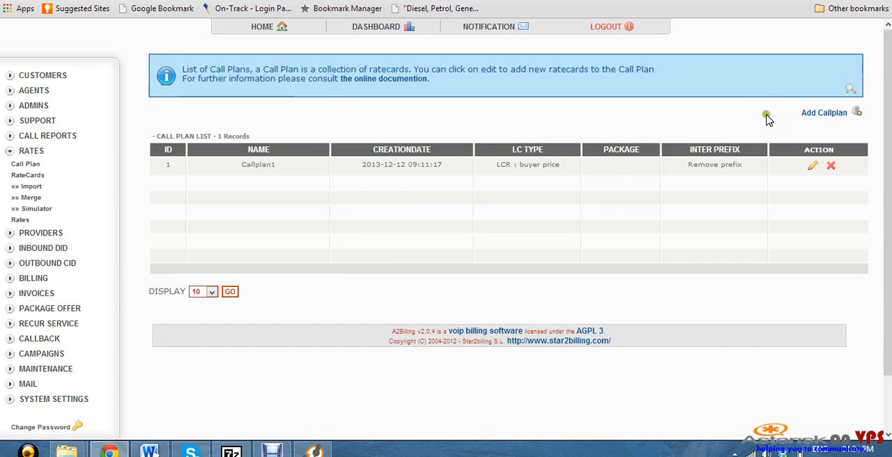
{"action": "left_click", "coordinate": [20, 220]}
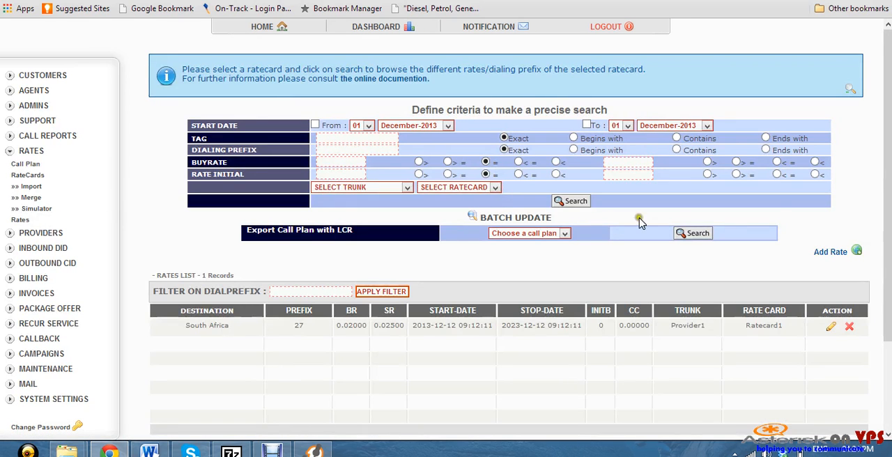
Add a new rate to Ratecard1 with dial prefix 97 and destination prefix 97
{"action": "left_click", "coordinate": [834, 252]}
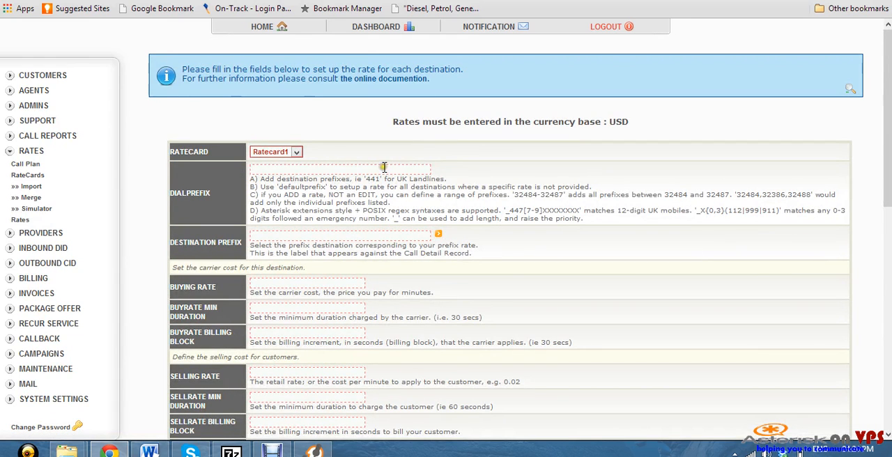
{"action": "left_click", "coordinate": [384, 167]}
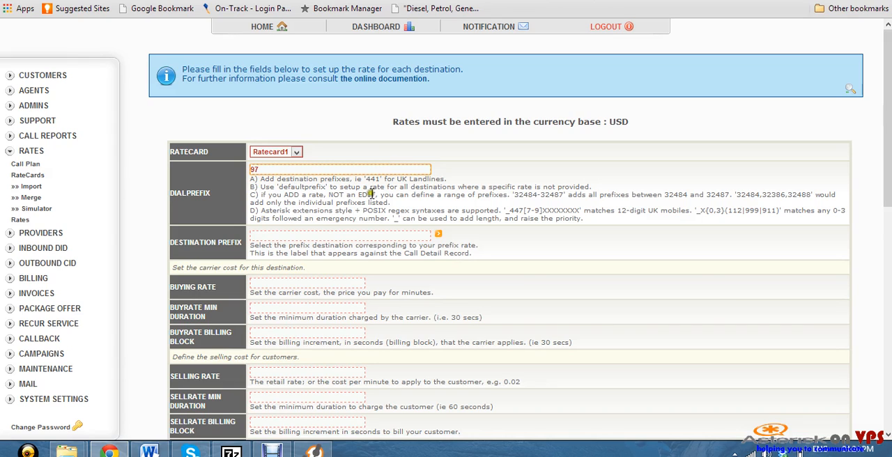
{"action": "left_click", "coordinate": [355, 237]}
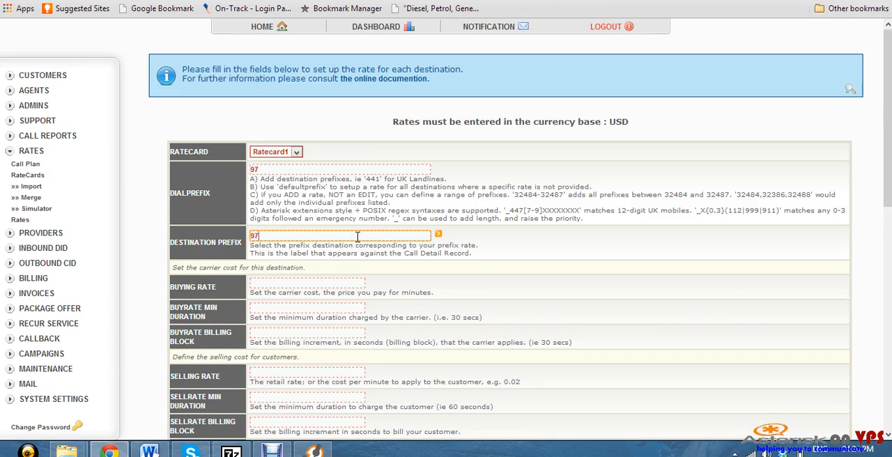
Set the new rate's buying rate to 0.02 and its selling rate to 0.03
{"action": "left_click", "coordinate": [328, 283]}
{"action": "type", "text": "0"}
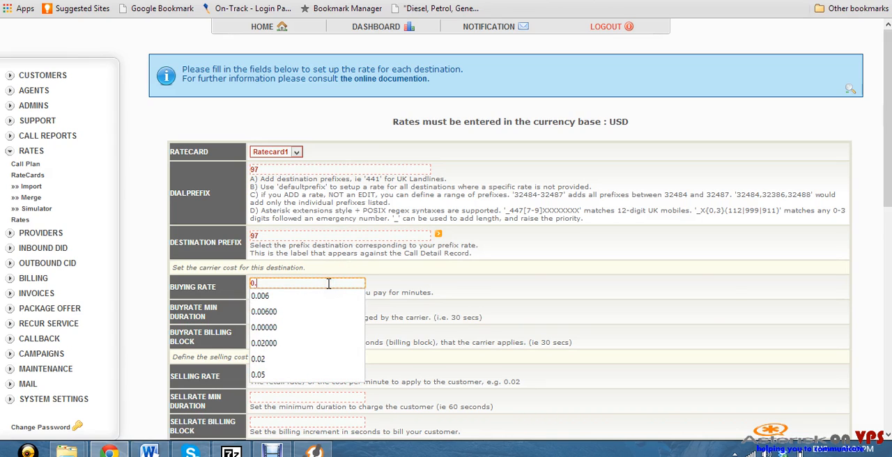
{"action": "type", "text": ".02"}
{"action": "scroll", "coordinate": [334, 282], "scroll_direction": "down", "scroll_amount": 6}
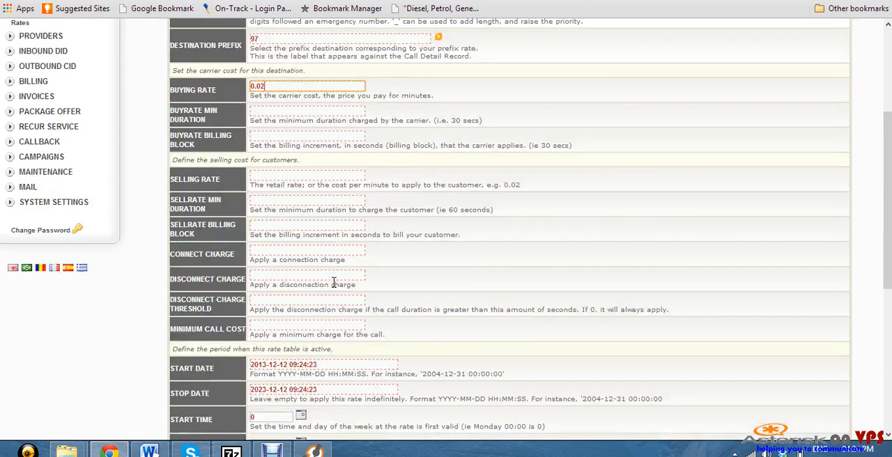
{"action": "scroll", "coordinate": [315, 227], "scroll_direction": "up", "scroll_amount": 3}
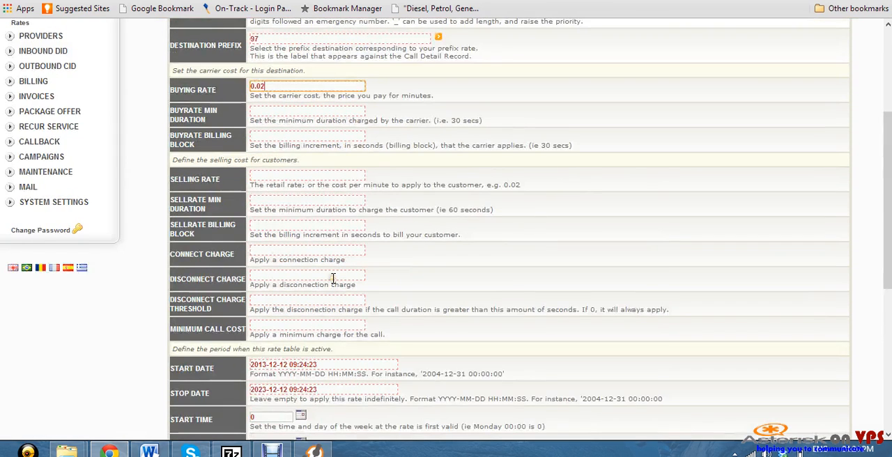
{"action": "left_click", "coordinate": [340, 175]}
{"action": "type", "text": "0"}
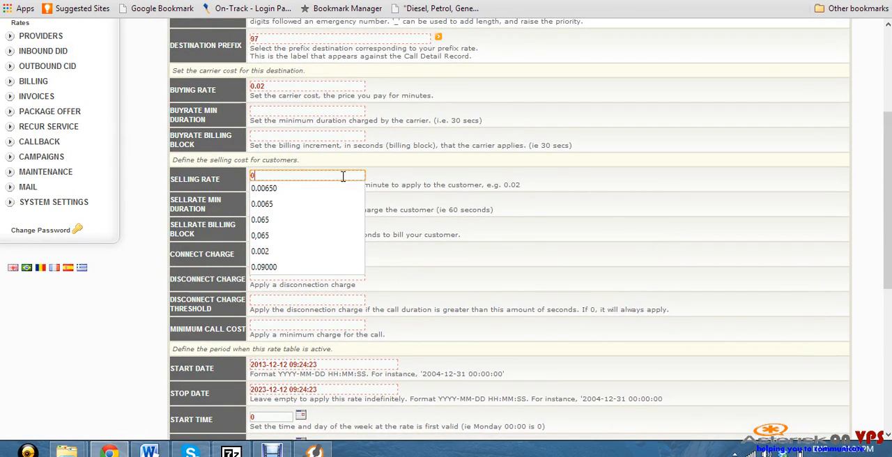
{"action": "type", "text": ".03"}
Assign the Provider1 trunk to the new rate and confirm the data to save it
{"action": "scroll", "coordinate": [408, 204], "scroll_direction": "down", "scroll_amount": 4}
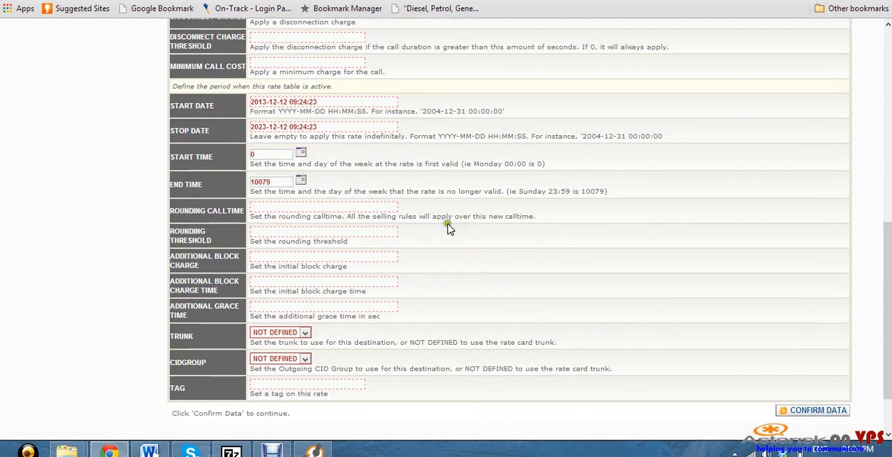
{"action": "left_click", "coordinate": [308, 332]}
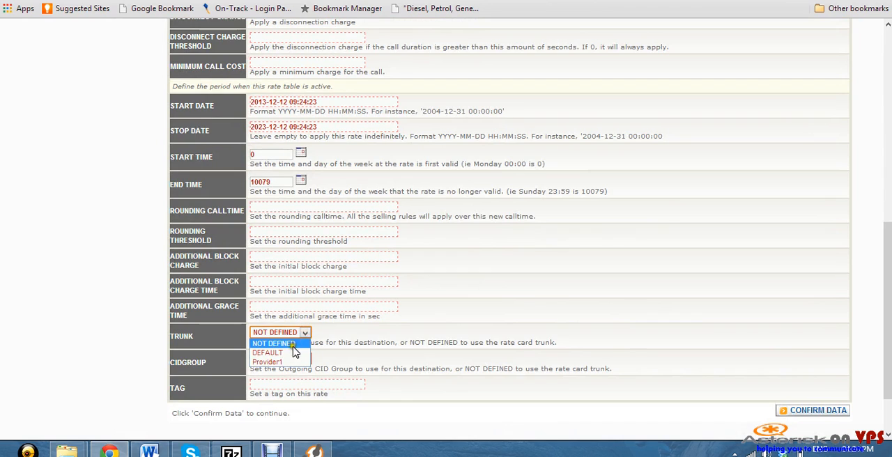
{"action": "left_click", "coordinate": [291, 363]}
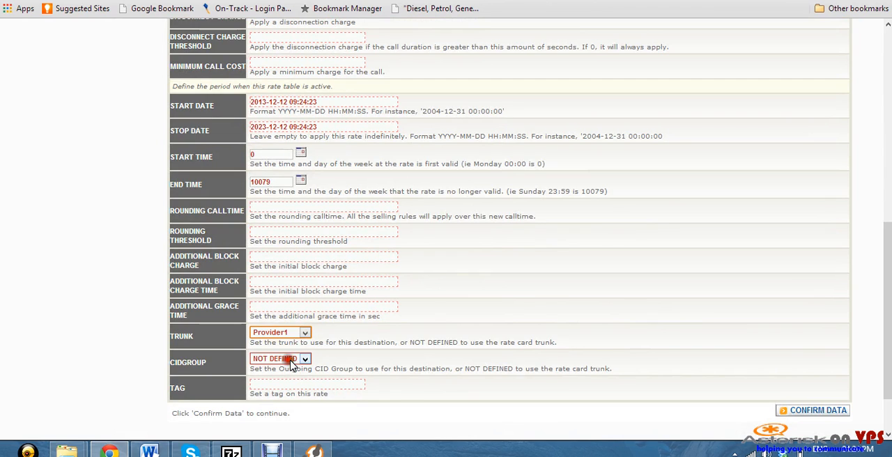
{"action": "left_click", "coordinate": [791, 416]}
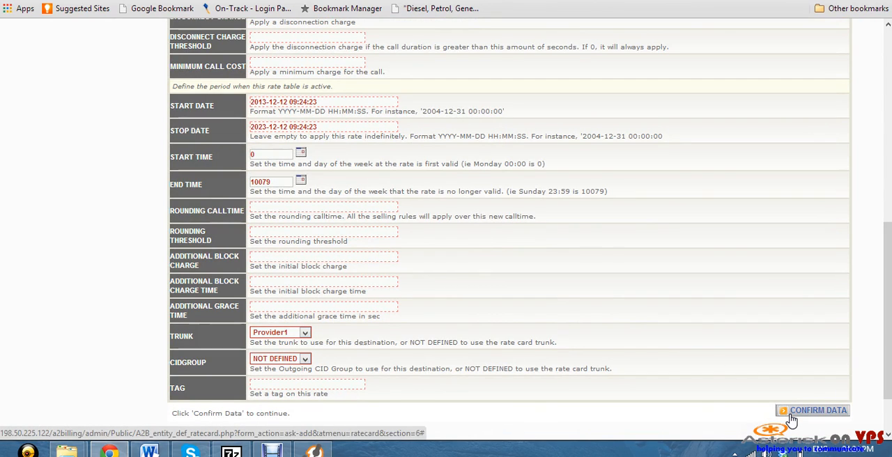
{"action": "left_click", "coordinate": [791, 407]}
{"action": "left_click", "coordinate": [807, 412]}
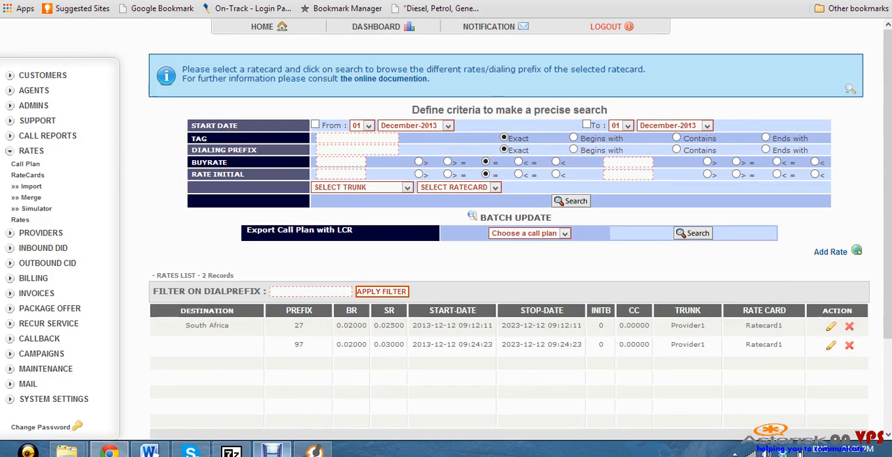
Switch to Zoiper, place a test call to the copied number with prefix 97, and hang up after it connects
{"action": "left_click", "coordinate": [315, 451]}
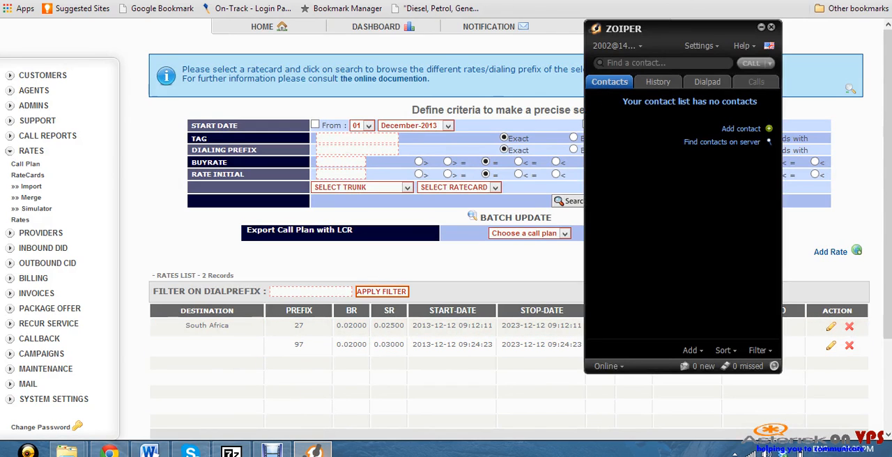
{"action": "left_click", "coordinate": [662, 63]}
{"action": "right_click", "coordinate": [660, 65]}
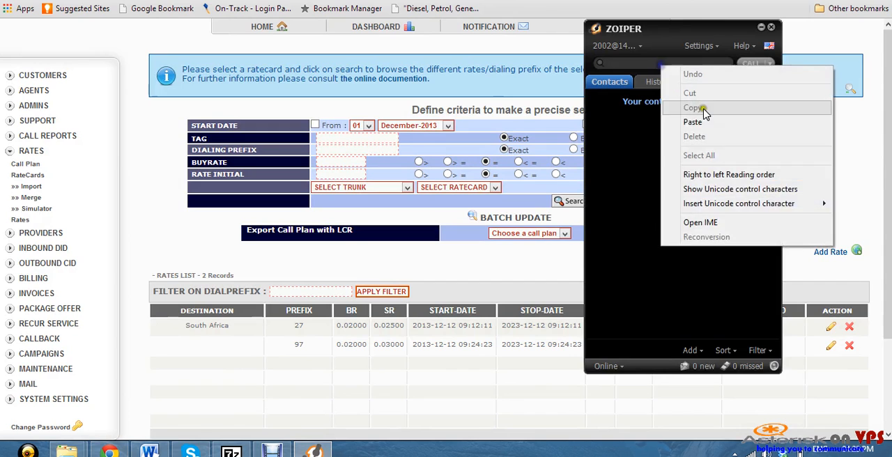
{"action": "left_click", "coordinate": [687, 122]}
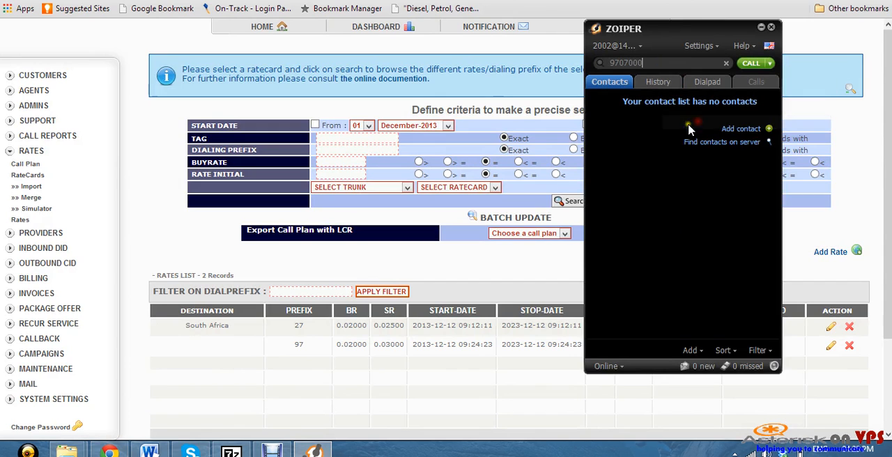
{"action": "left_click", "coordinate": [749, 63]}
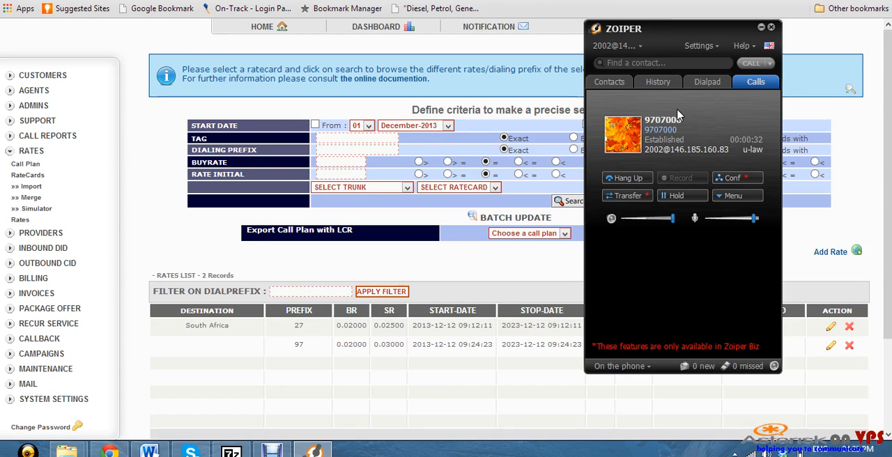
{"action": "left_click", "coordinate": [628, 179]}
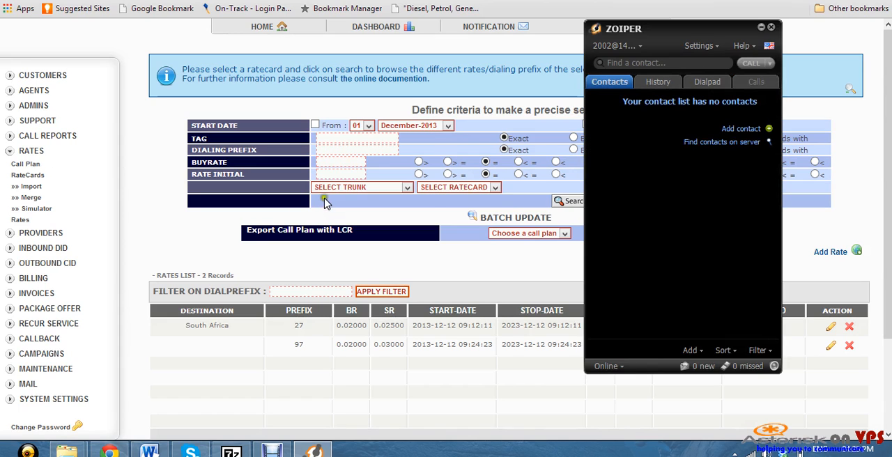
Return to the A2Billing admin page and open the Provider1 trunk for editing from the list of trunks
{"action": "left_click", "coordinate": [157, 193]}
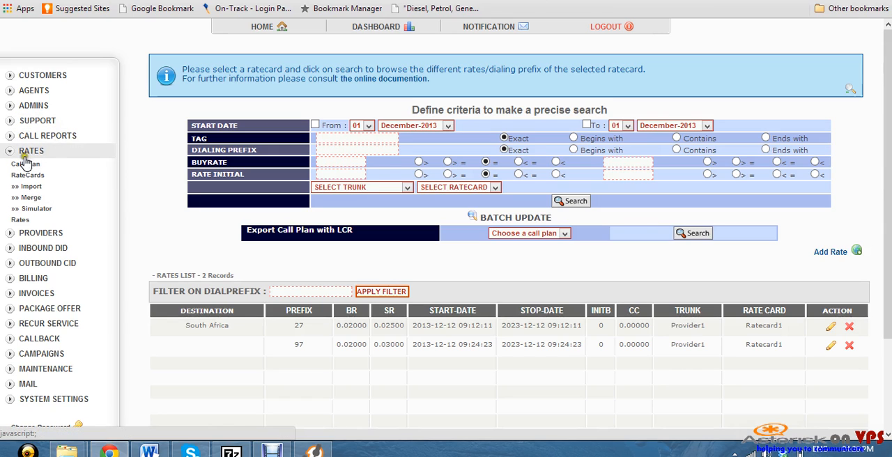
{"action": "left_click", "coordinate": [63, 235]}
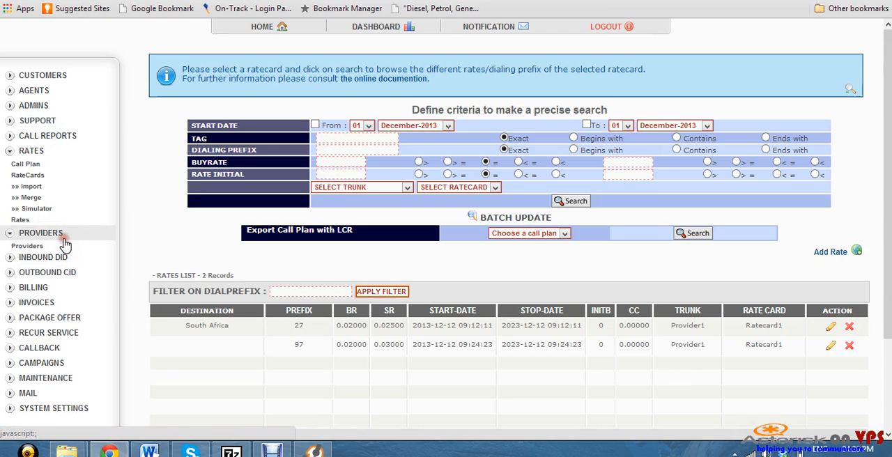
{"action": "left_click", "coordinate": [25, 257]}
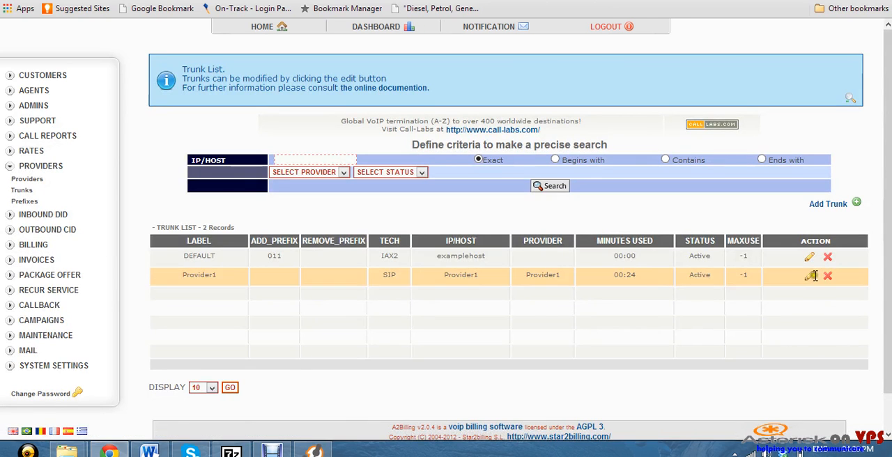
{"action": "left_click", "coordinate": [809, 277]}
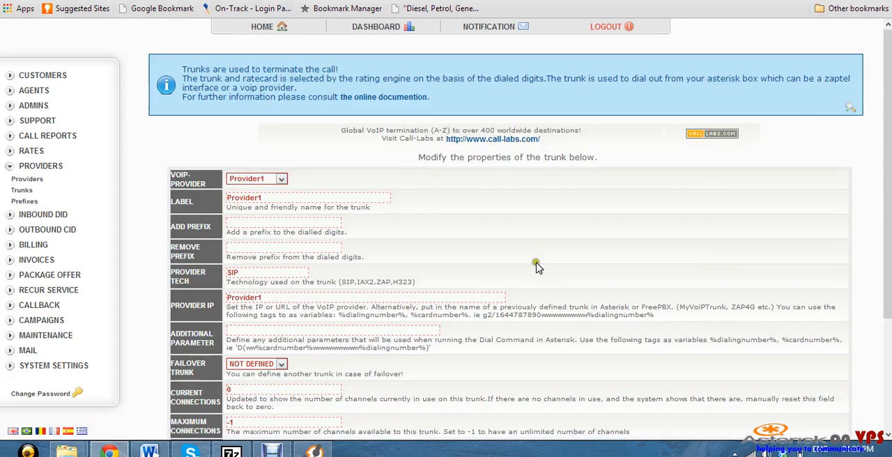
Review the Provider1 trunk's properties, examining the trunk name entered as its provider IP
{"action": "scroll", "coordinate": [538, 260], "scroll_direction": "down", "scroll_amount": 3}
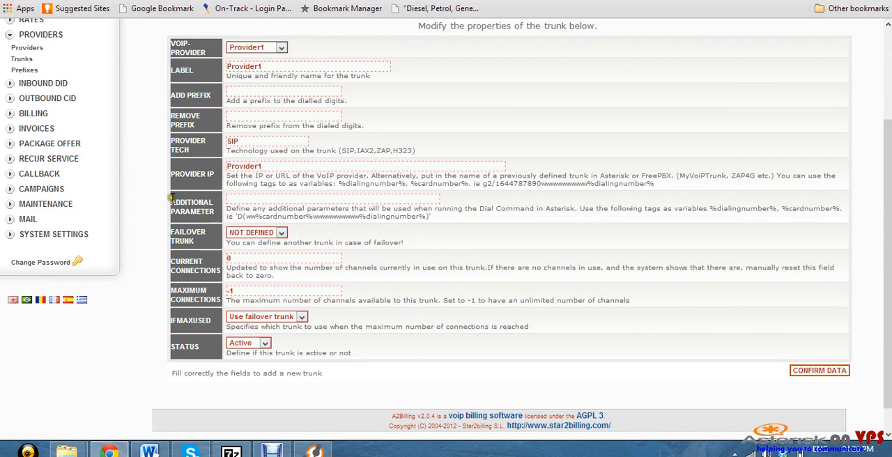
{"action": "left_click_drag", "start_coordinate": [279, 166], "coordinate": [217, 166]}
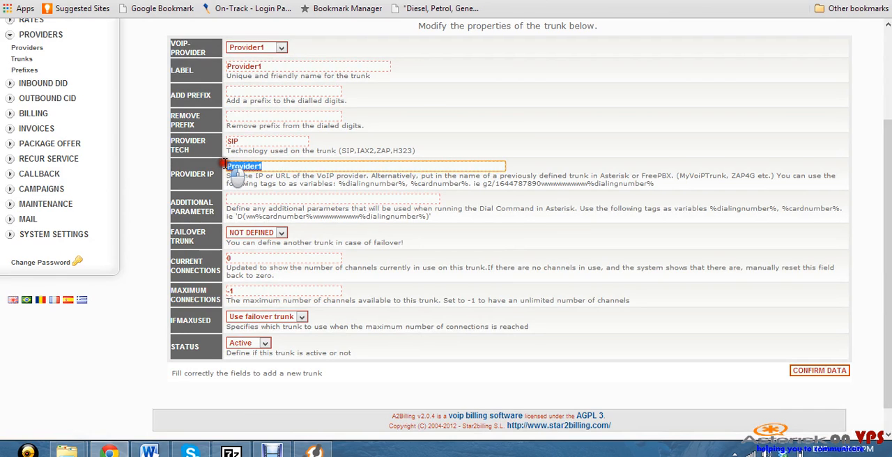
{"action": "left_click_drag", "start_coordinate": [298, 166], "coordinate": [226, 166]}
{"action": "left_click", "coordinate": [289, 166]}
{"action": "left_click", "coordinate": [480, 112]}
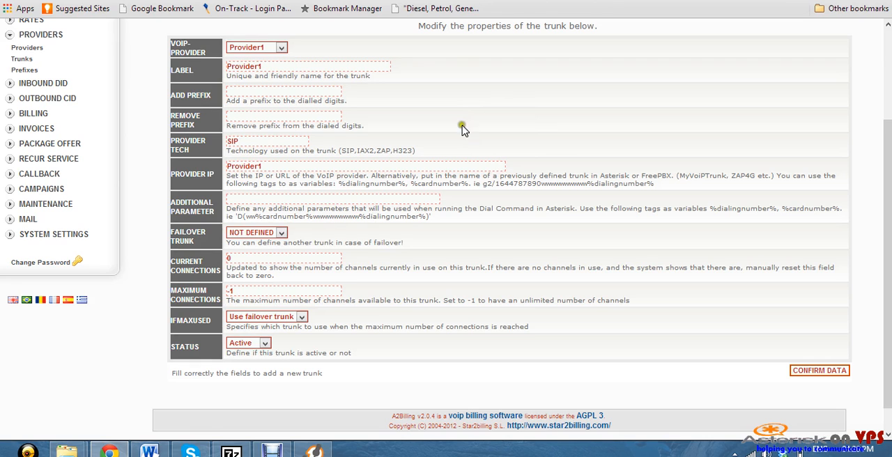
{"action": "left_click", "coordinate": [274, 452]}
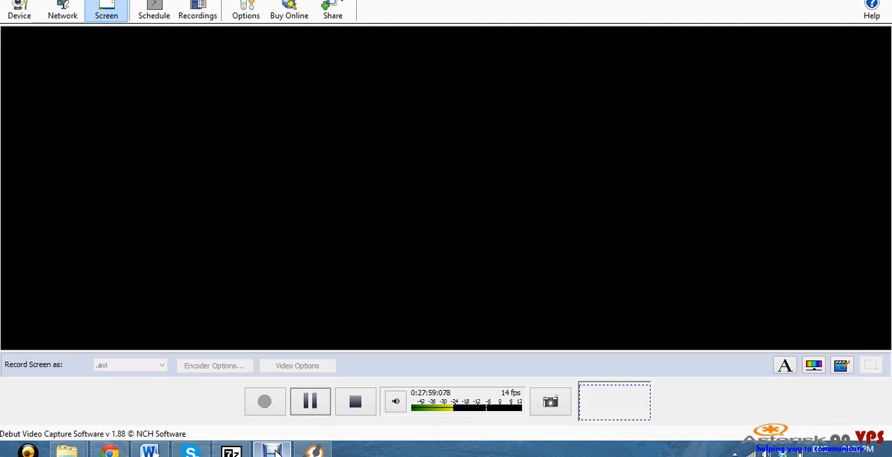
{"action": "left_click", "coordinate": [274, 451]}
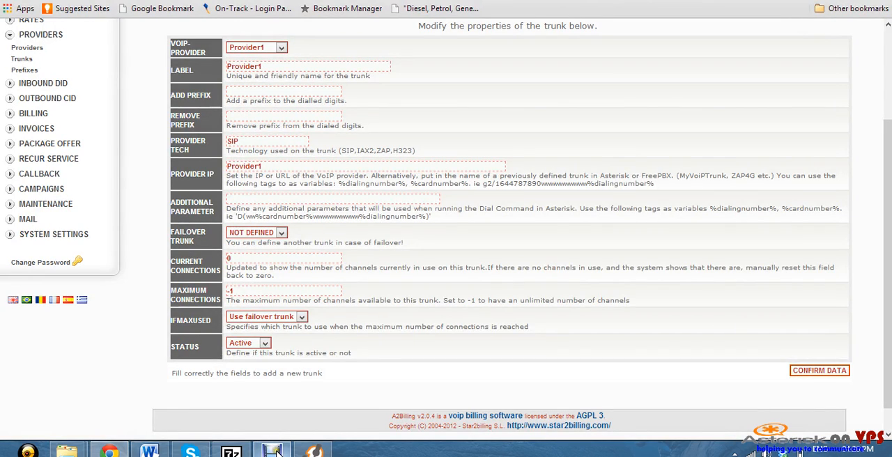